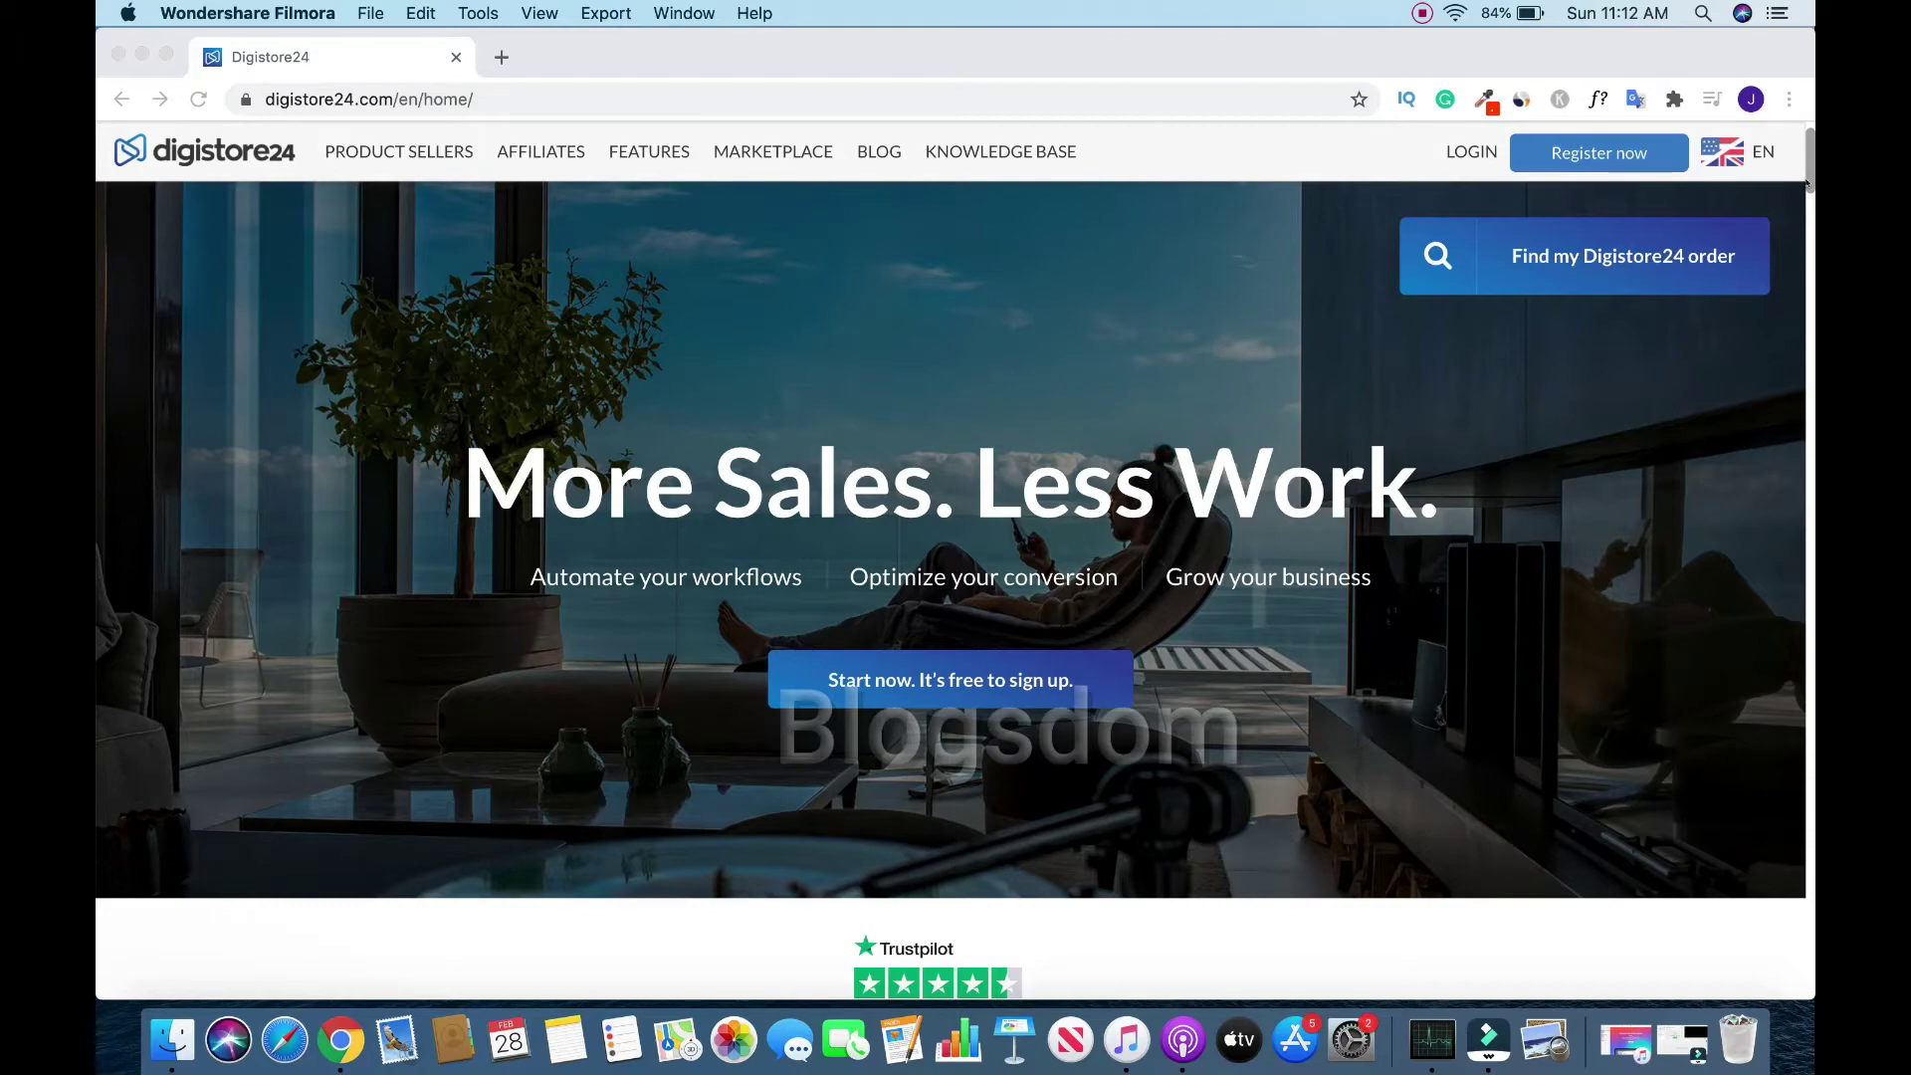
pyautogui.scroll(-10, 956, 561)
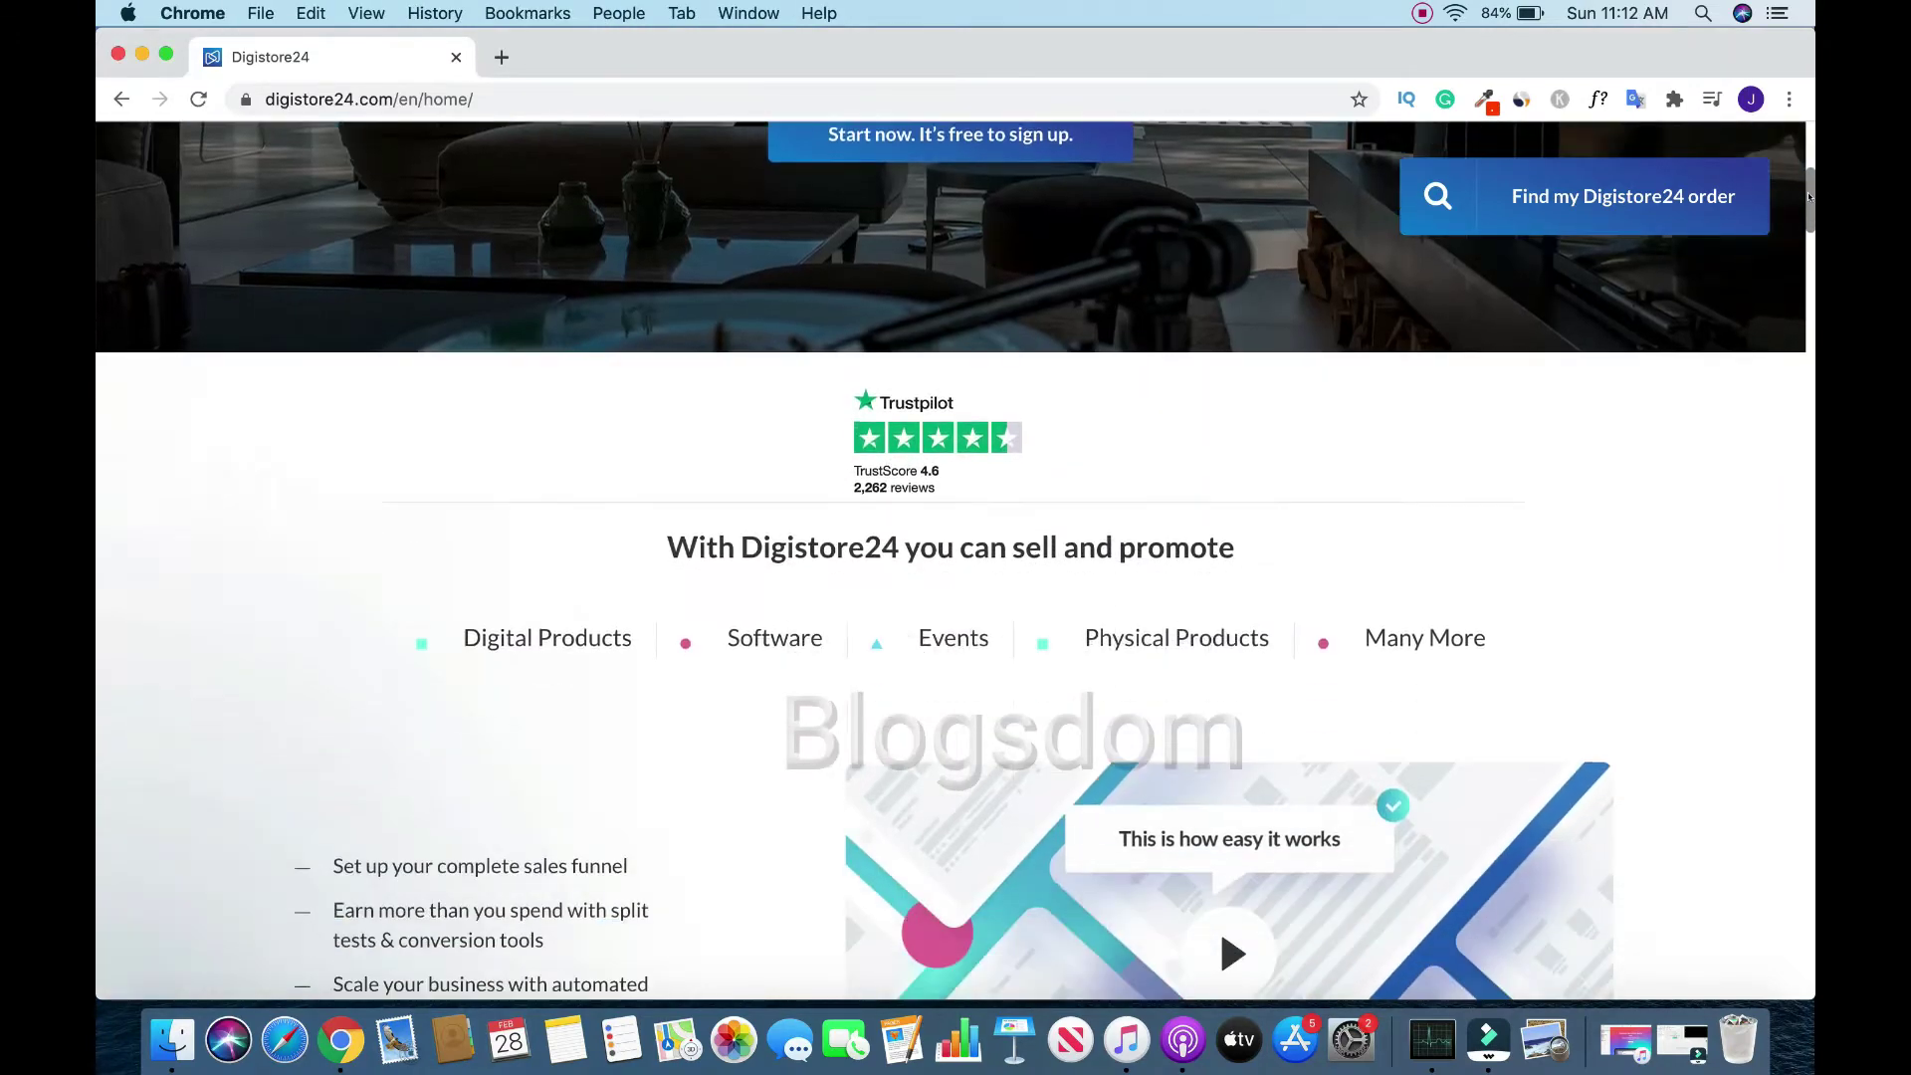
pyautogui.scroll(-5, 955, 561)
pyautogui.scroll(-4, 956, 561)
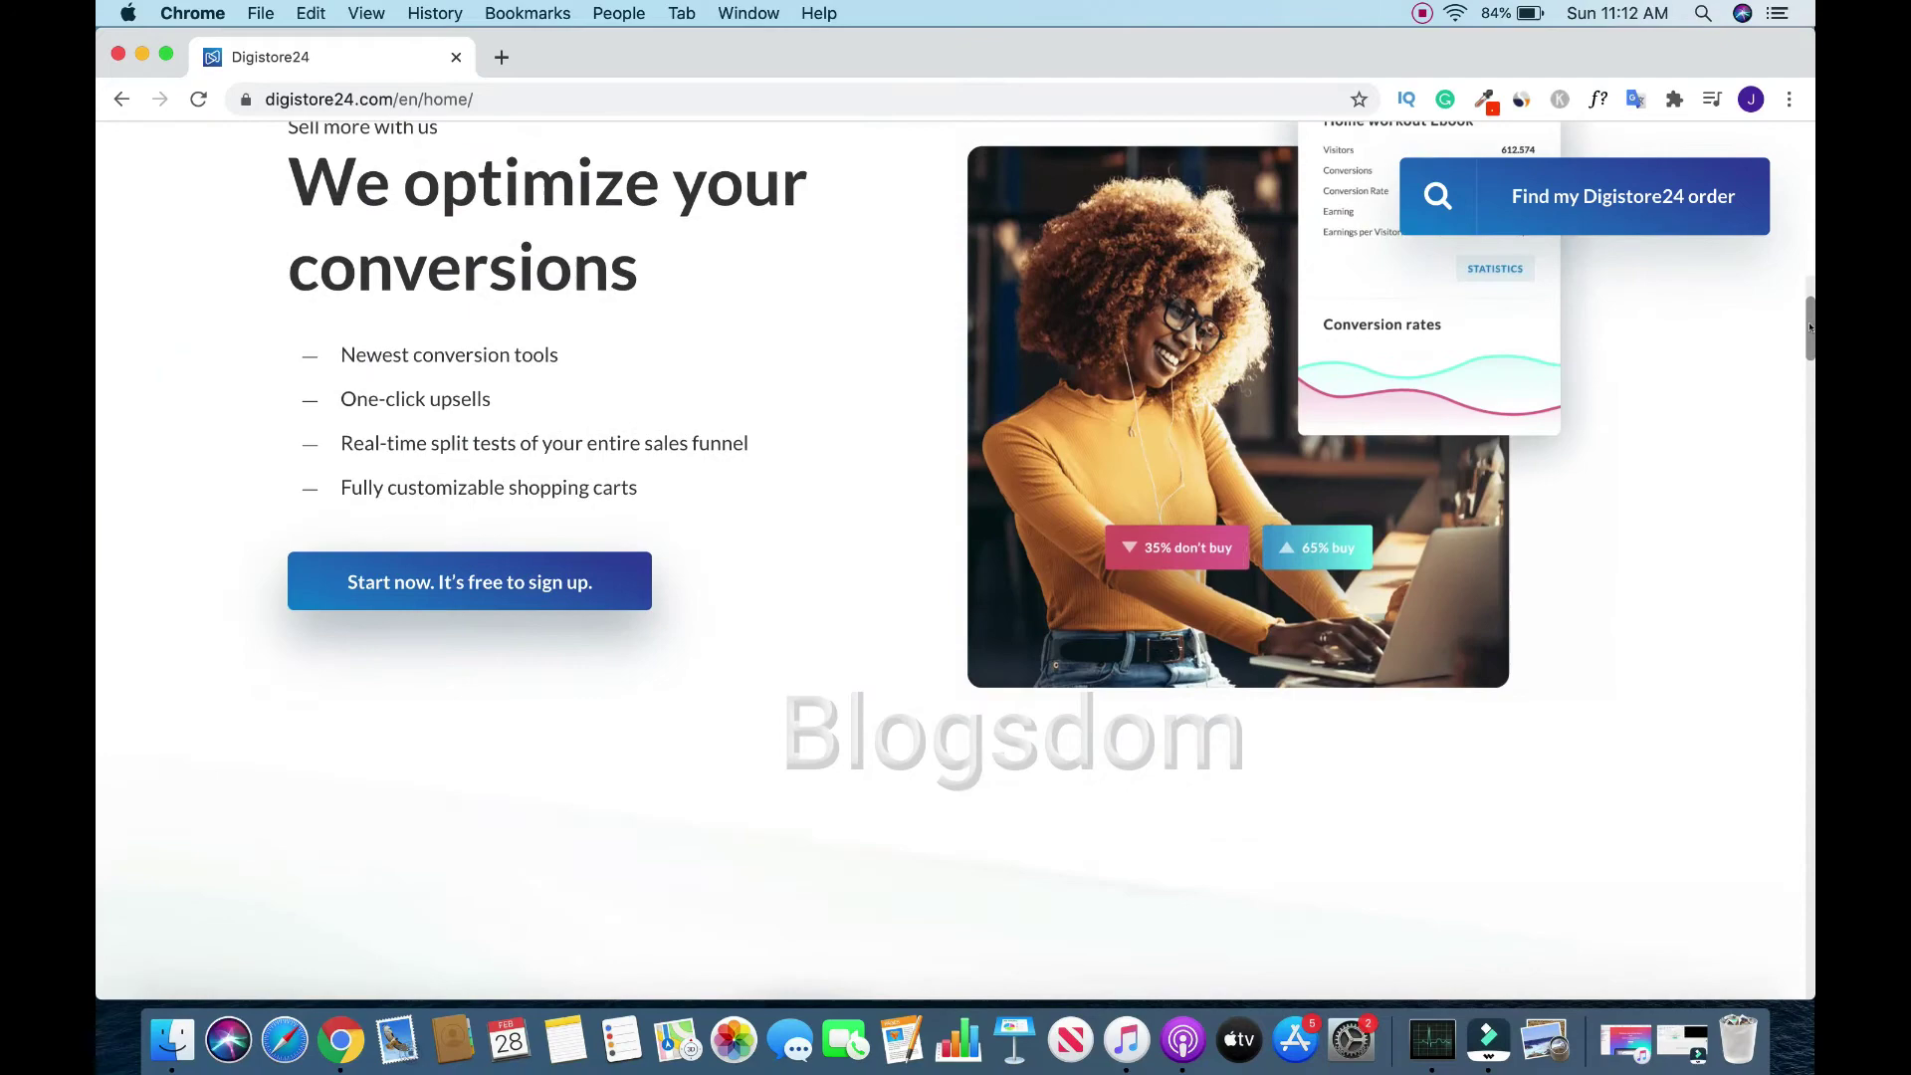
pyautogui.scroll(-5, 956, 562)
pyautogui.scroll(-3, 955, 561)
pyautogui.scroll(-1, 956, 561)
pyautogui.scroll(-5, 956, 561)
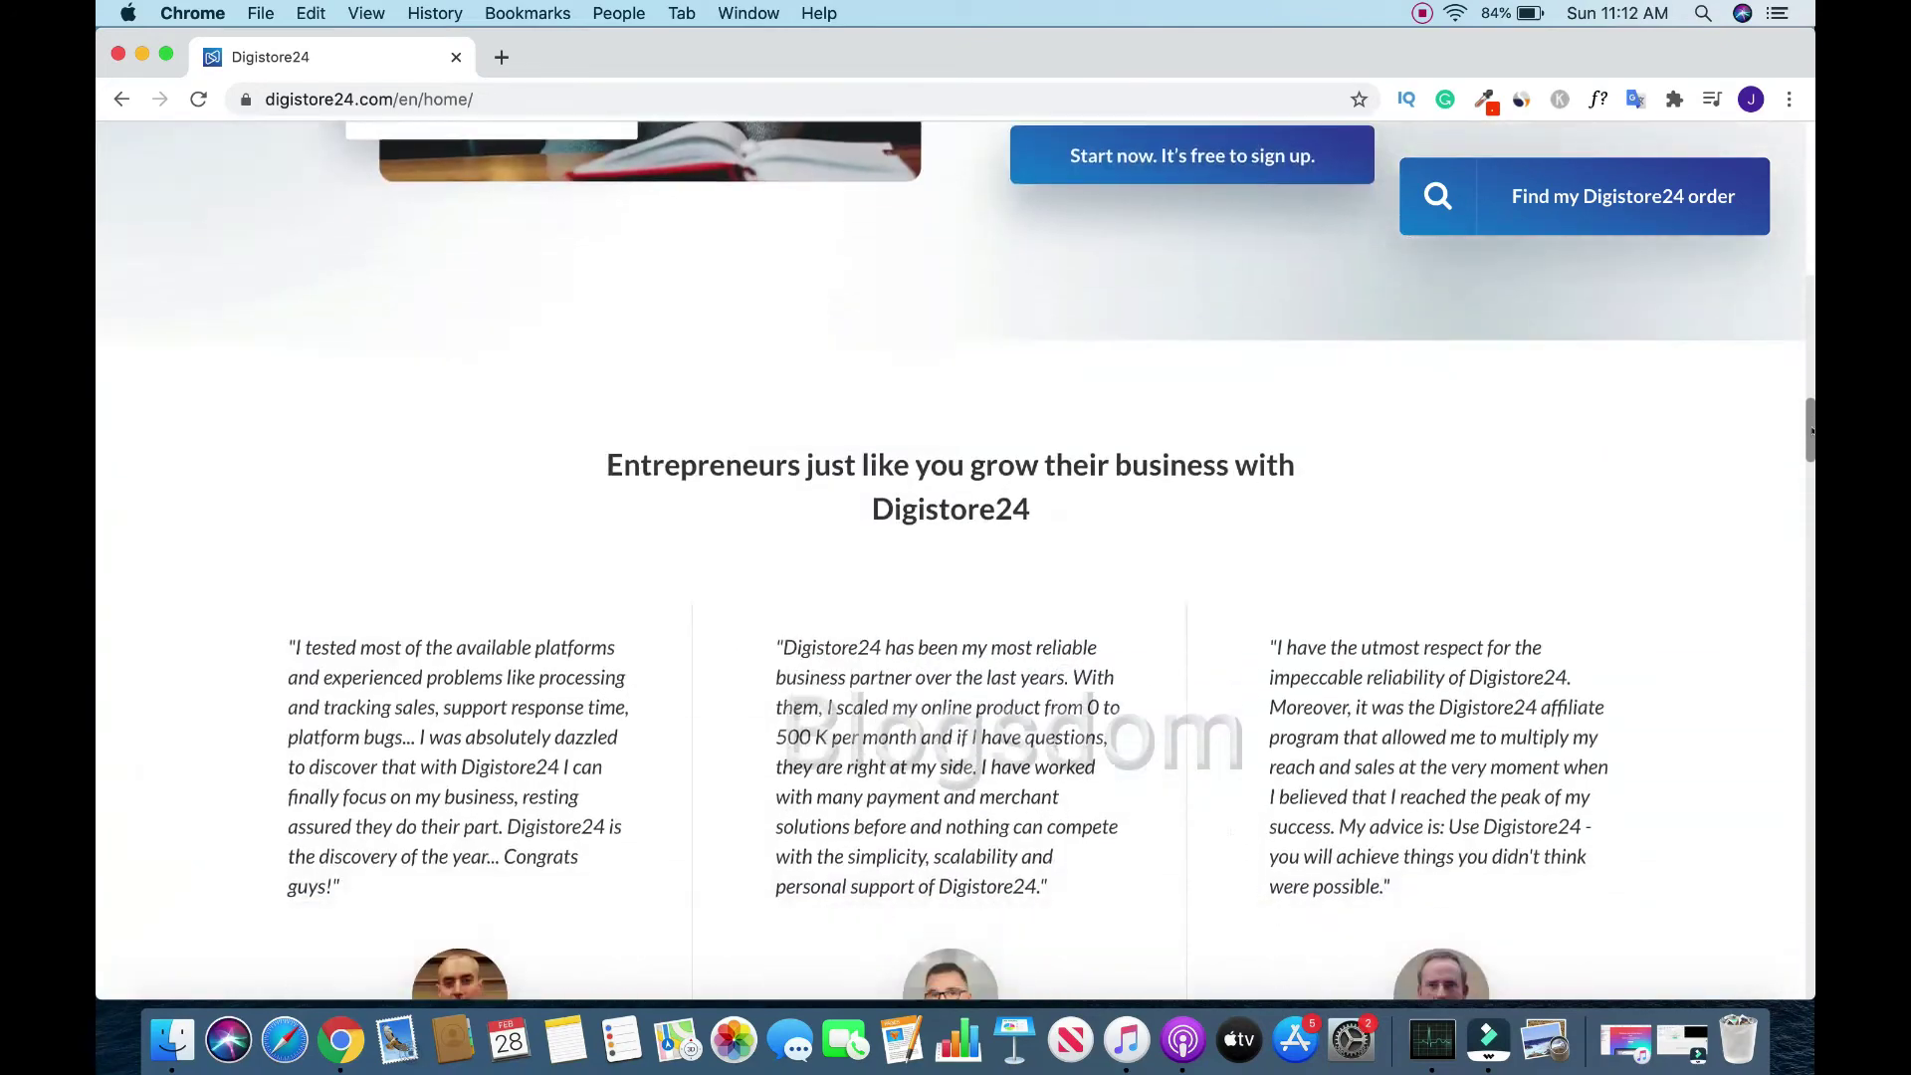
pyautogui.scroll(-5, 956, 561)
pyautogui.scroll(-4, 956, 562)
pyautogui.scroll(4, 956, 562)
pyautogui.scroll(3, 956, 562)
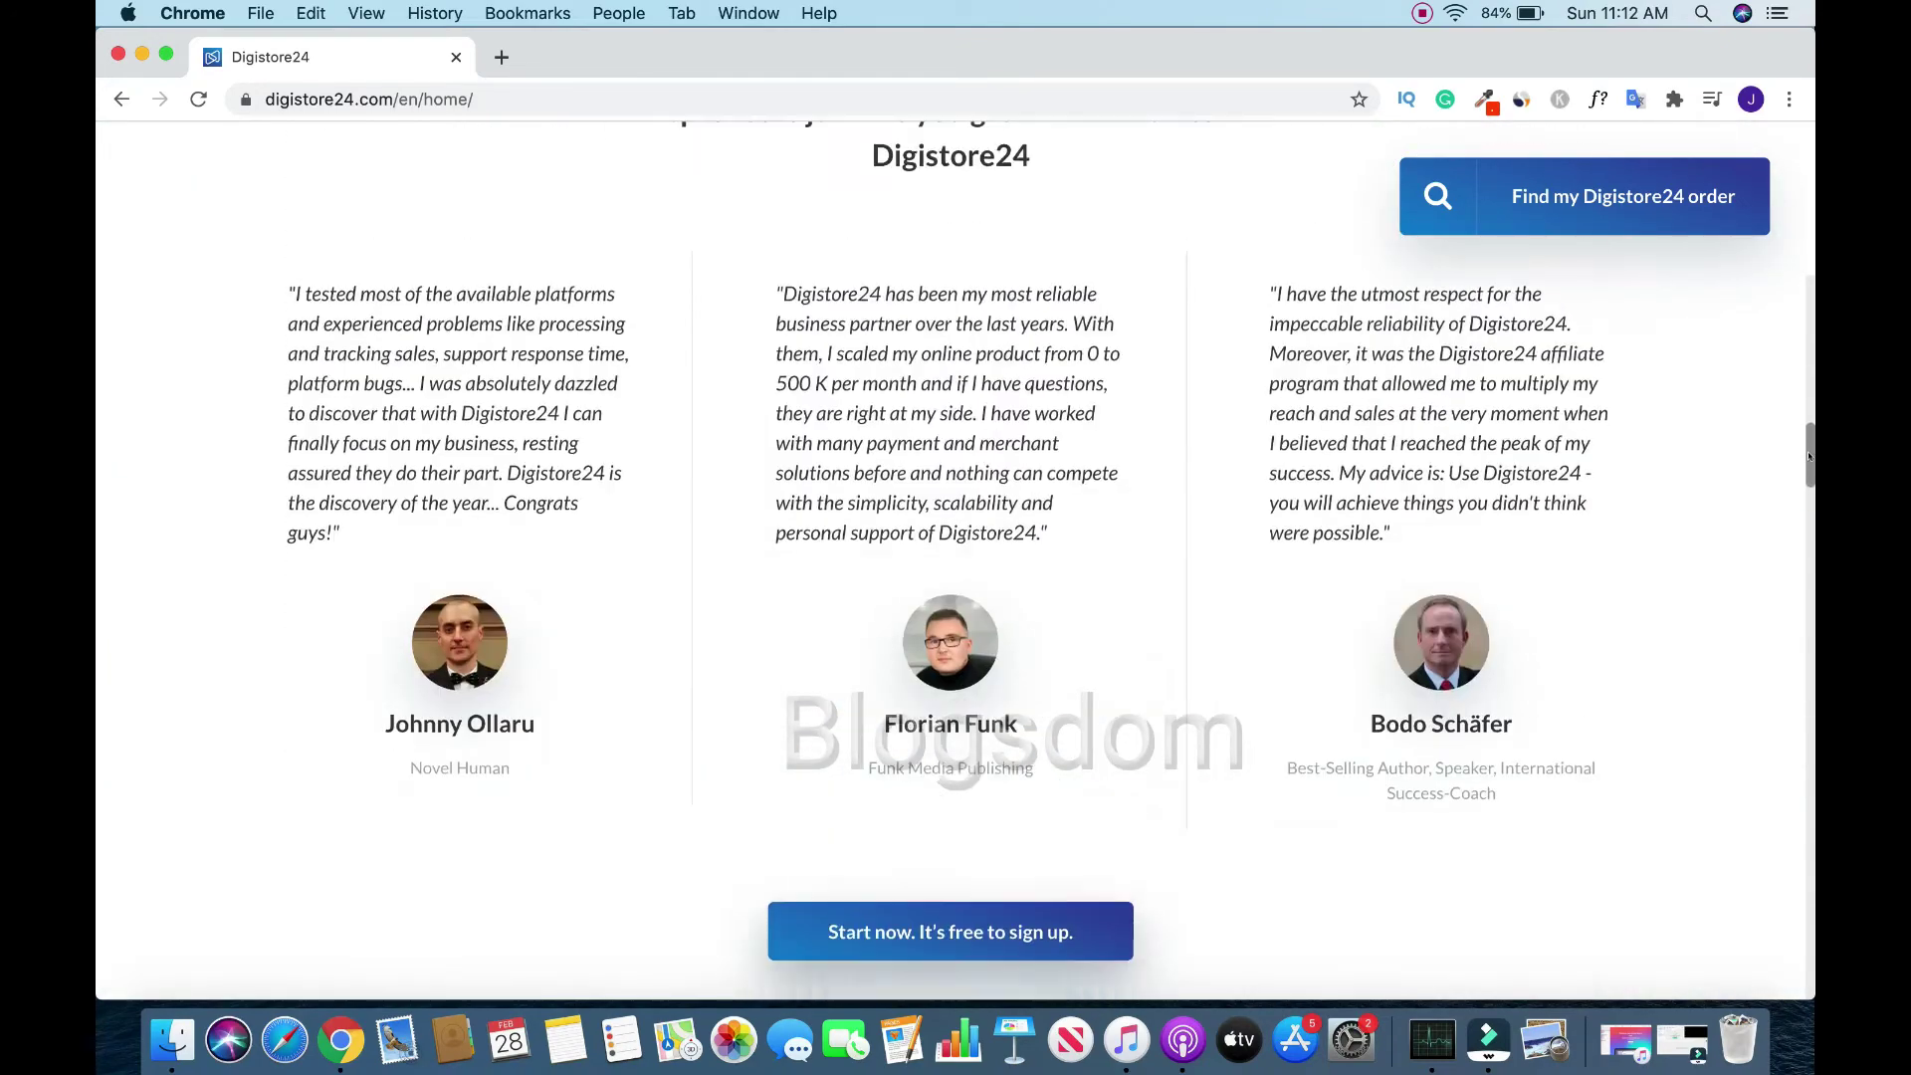
pyautogui.scroll(-3, 955, 561)
pyautogui.scroll(-1, 955, 561)
pyautogui.scroll(-5, 688, 457)
pyautogui.scroll(-5, 687, 457)
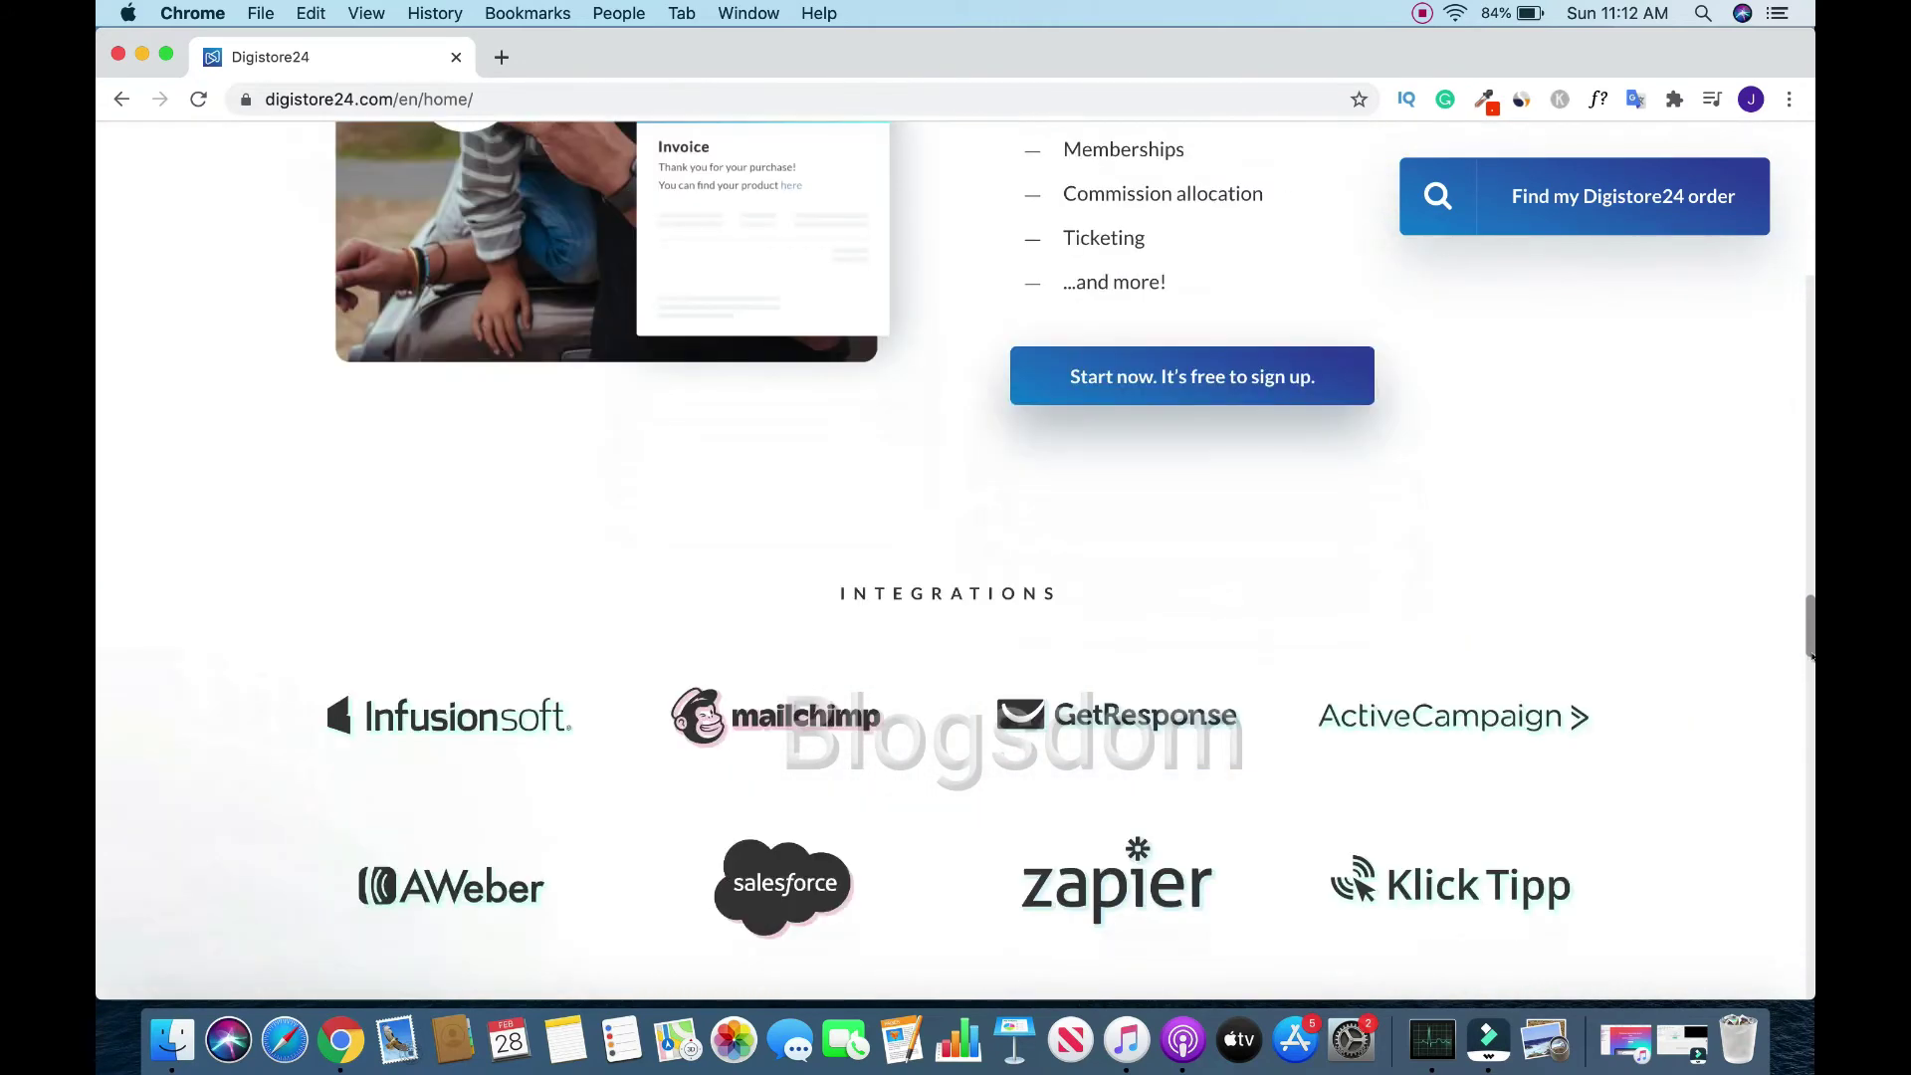
pyautogui.scroll(-5, 688, 457)
pyautogui.scroll(2, 688, 457)
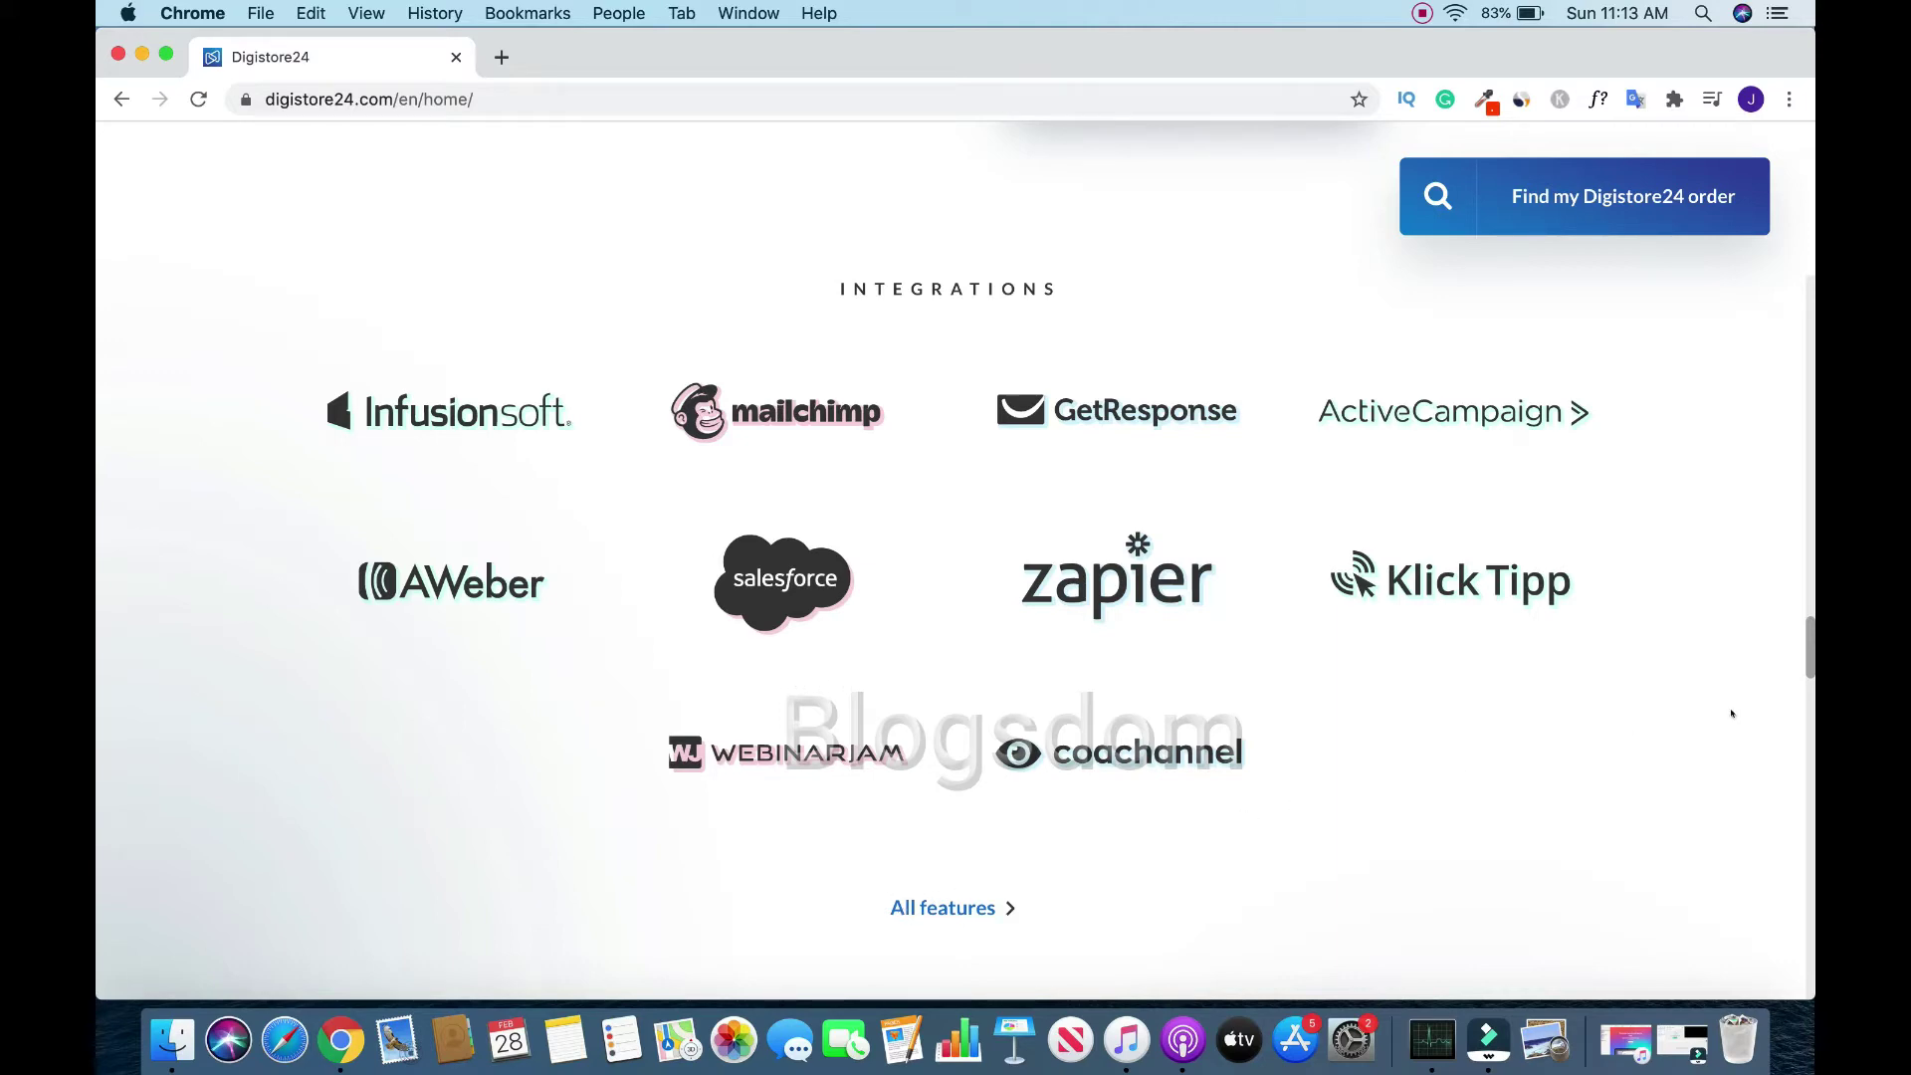
pyautogui.moveTo(1810, 649)
pyautogui.mouseDown()
pyautogui.moveTo(1806, 968)
pyautogui.moveTo(1809, 555)
pyautogui.mouseUp()
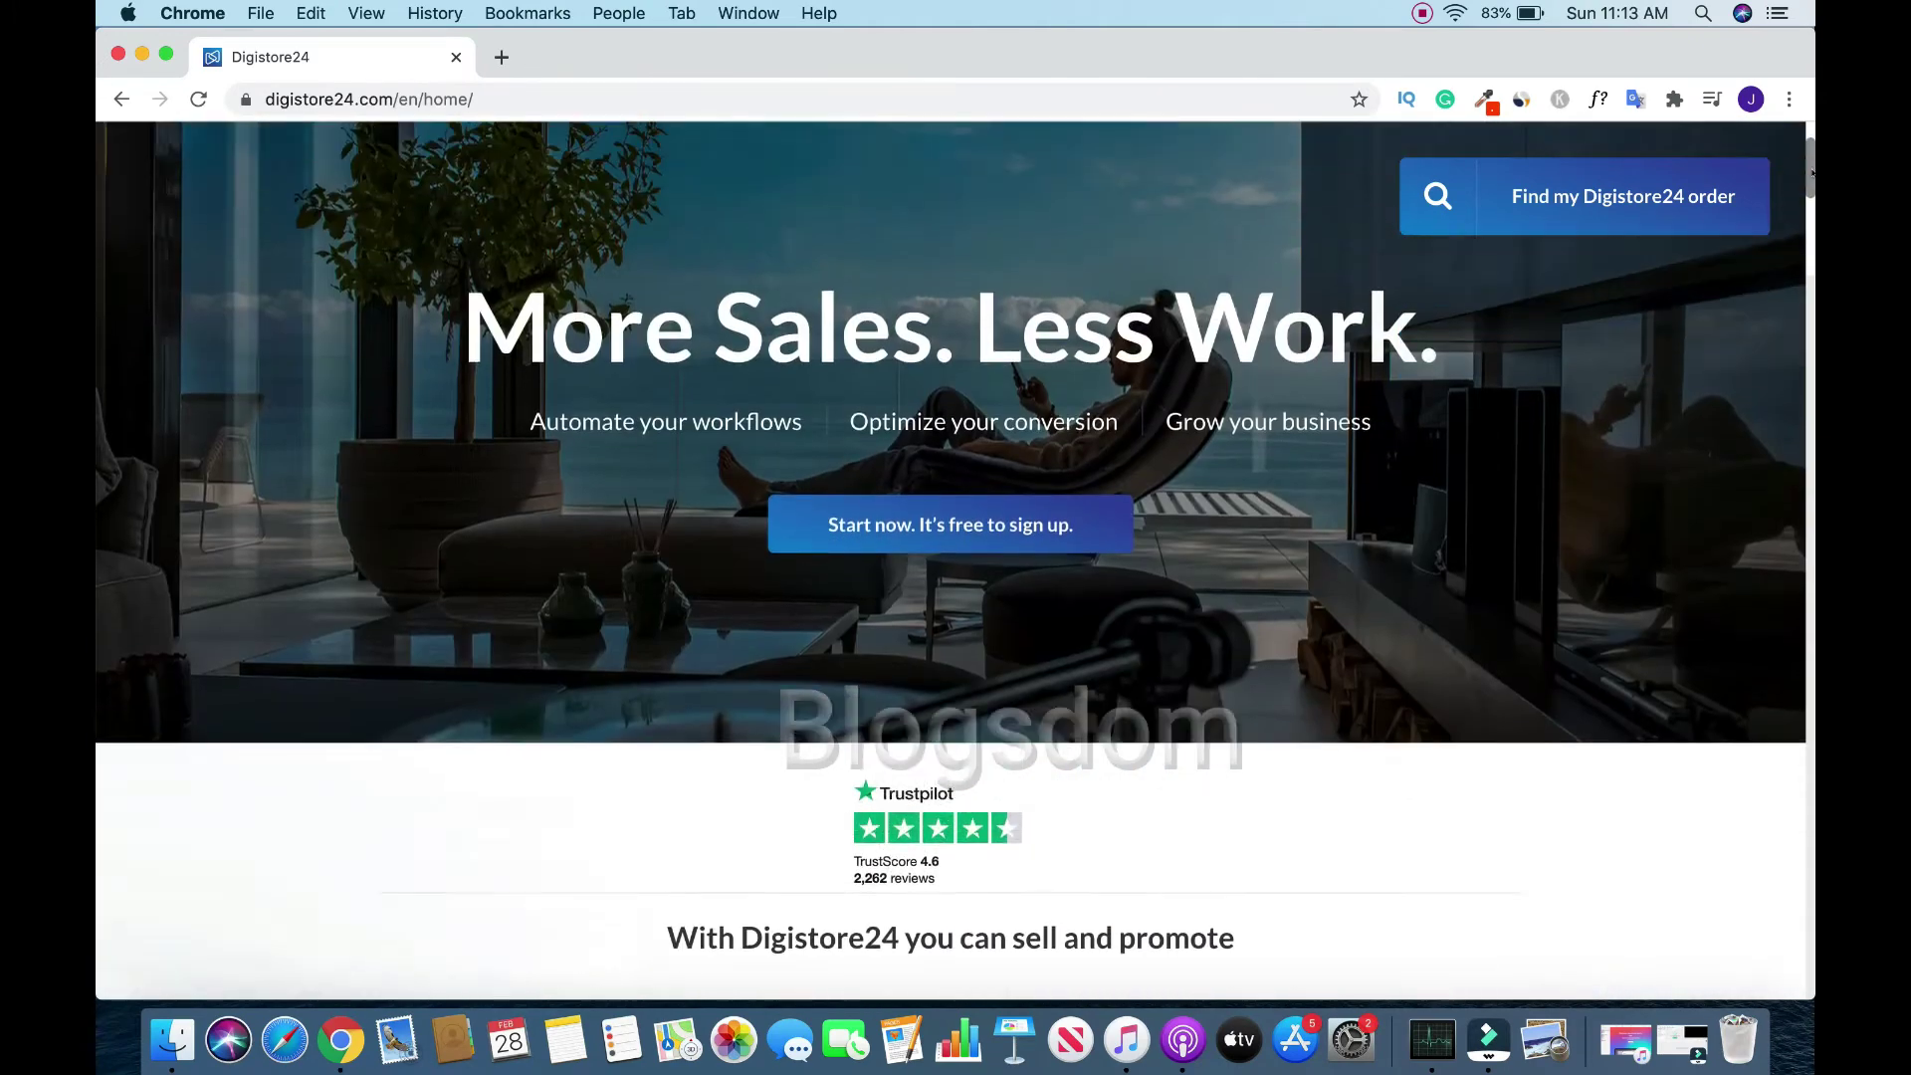
pyautogui.moveTo(1810, 555); pyautogui.dragTo(1807, 157)
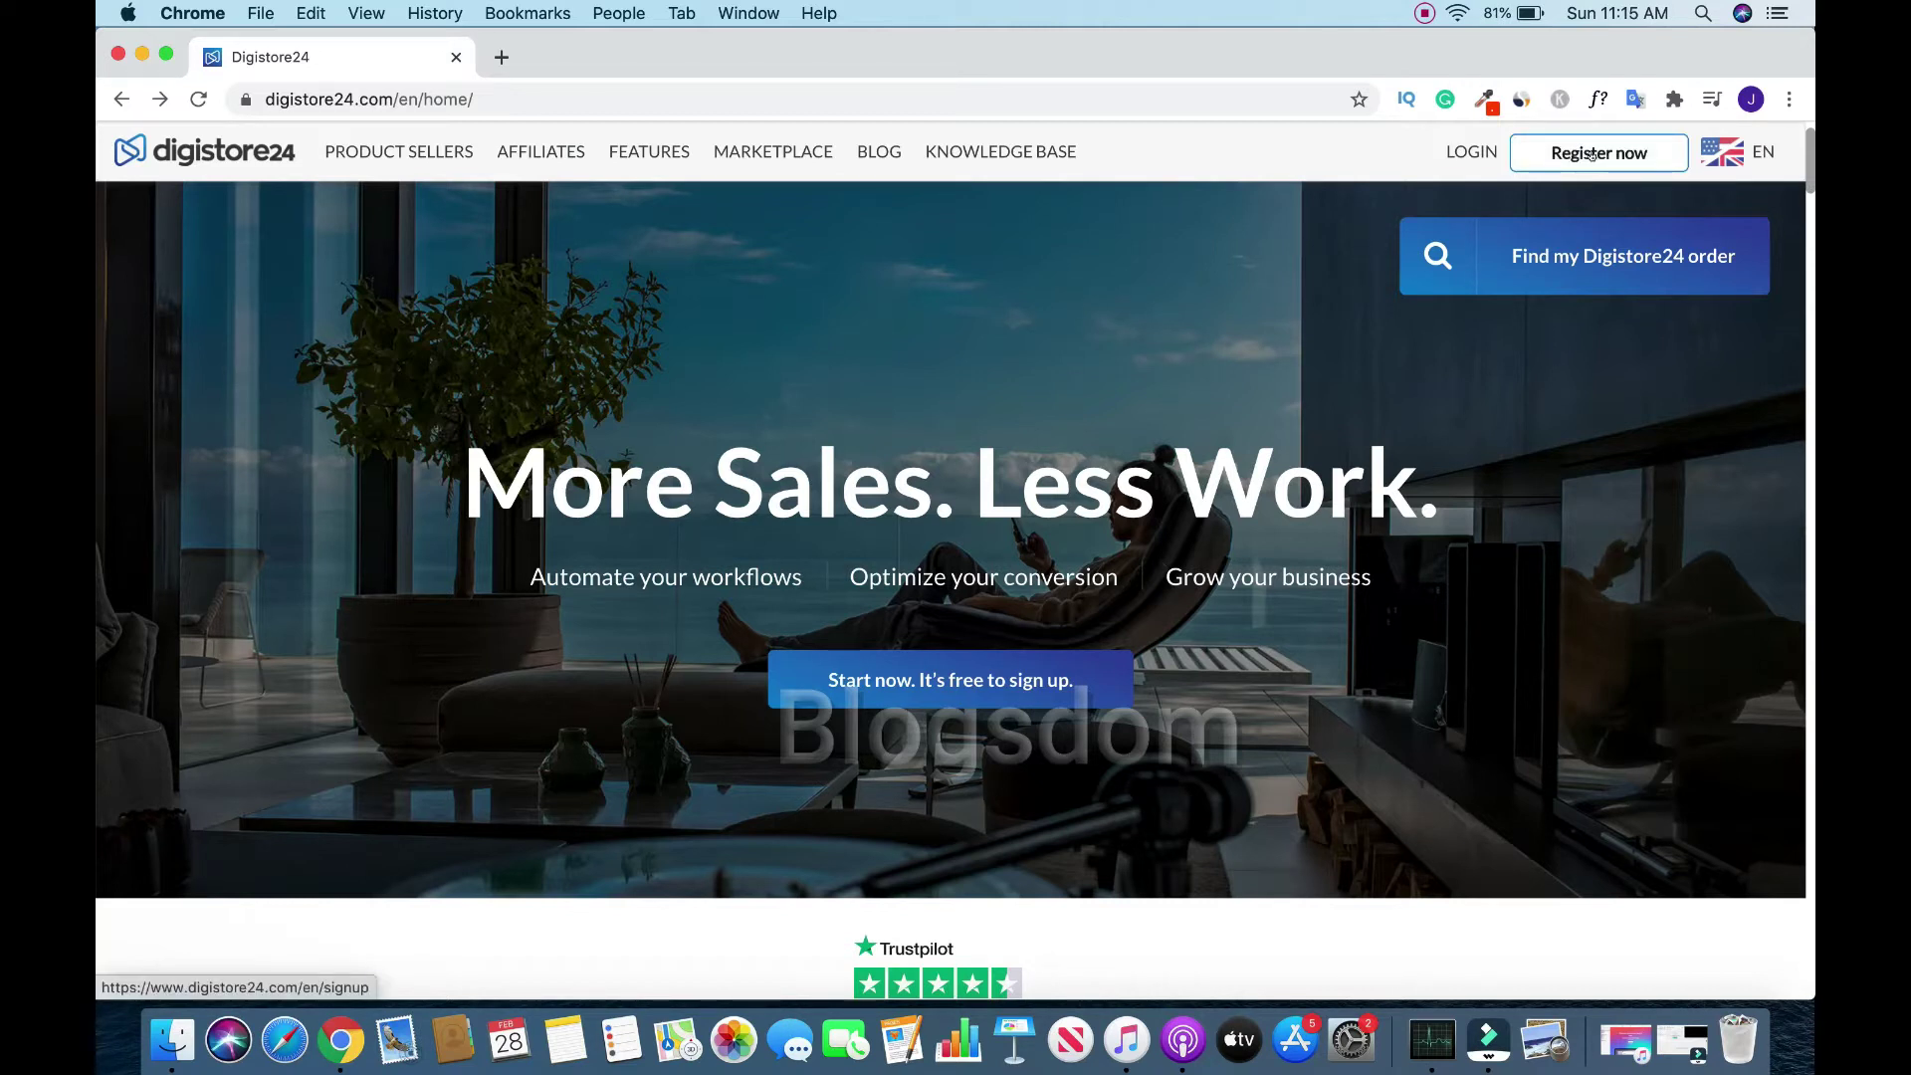
# Start a new Digistore24 registration and bring up the Create Account sign-up form
pyautogui.click(1473, 151)
pyautogui.click(1600, 154)
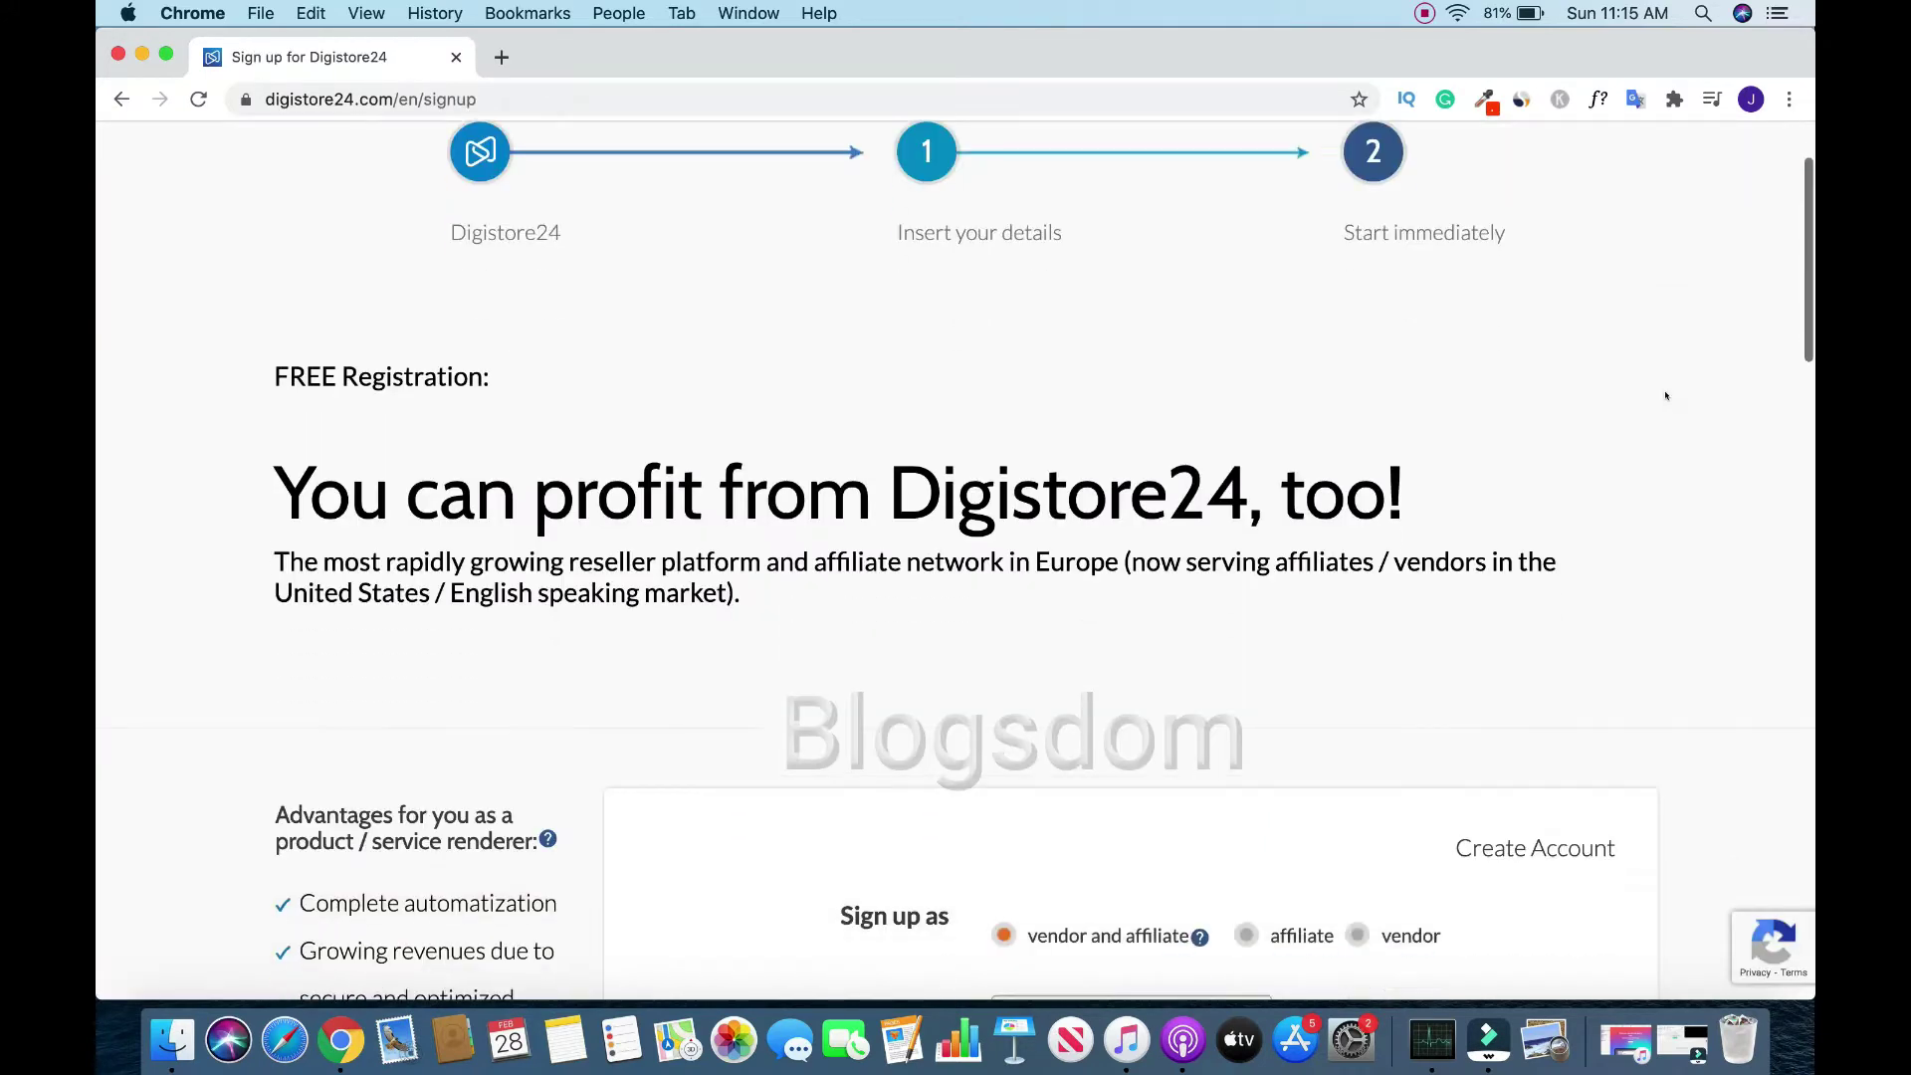
pyautogui.scroll(-2, 814, 287)
pyautogui.scroll(-4, 814, 286)
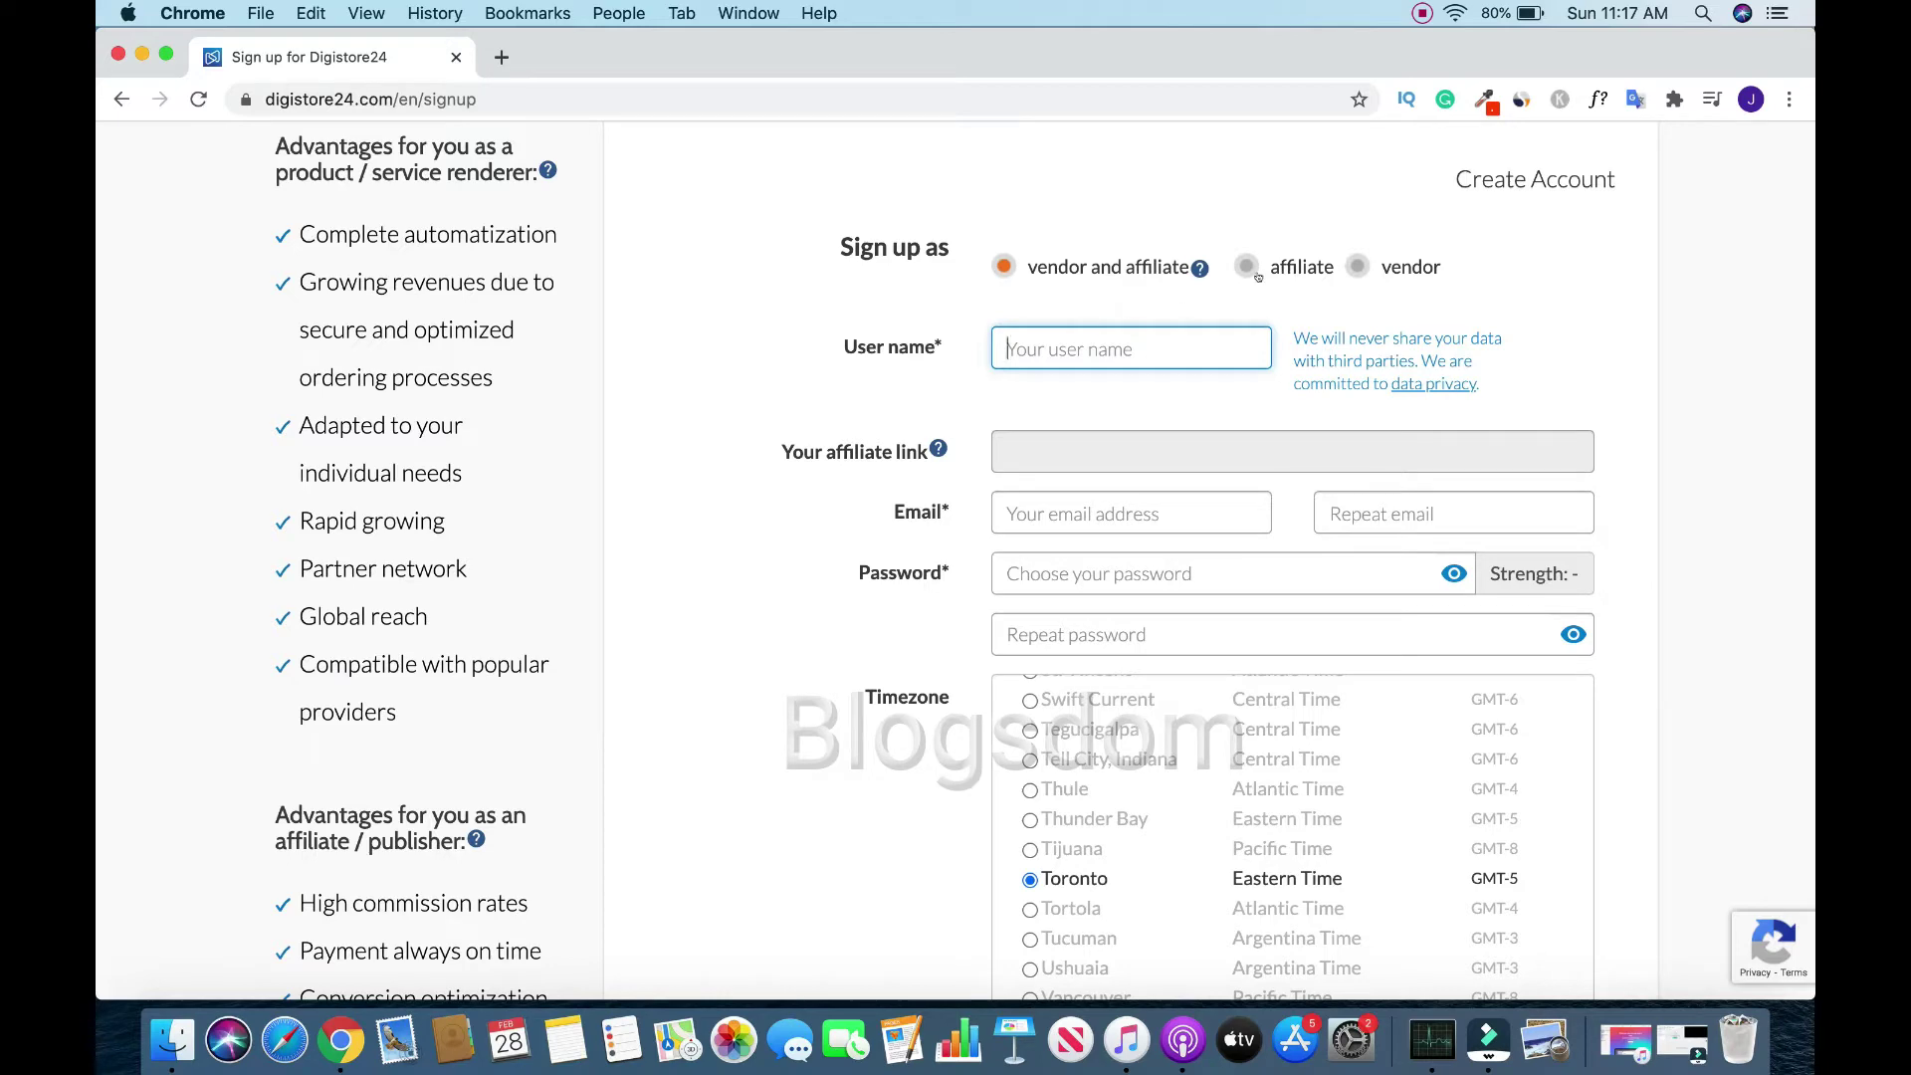
# Choose Affiliate as the account type after briefly trying Vendor
pyautogui.click(1242, 267)
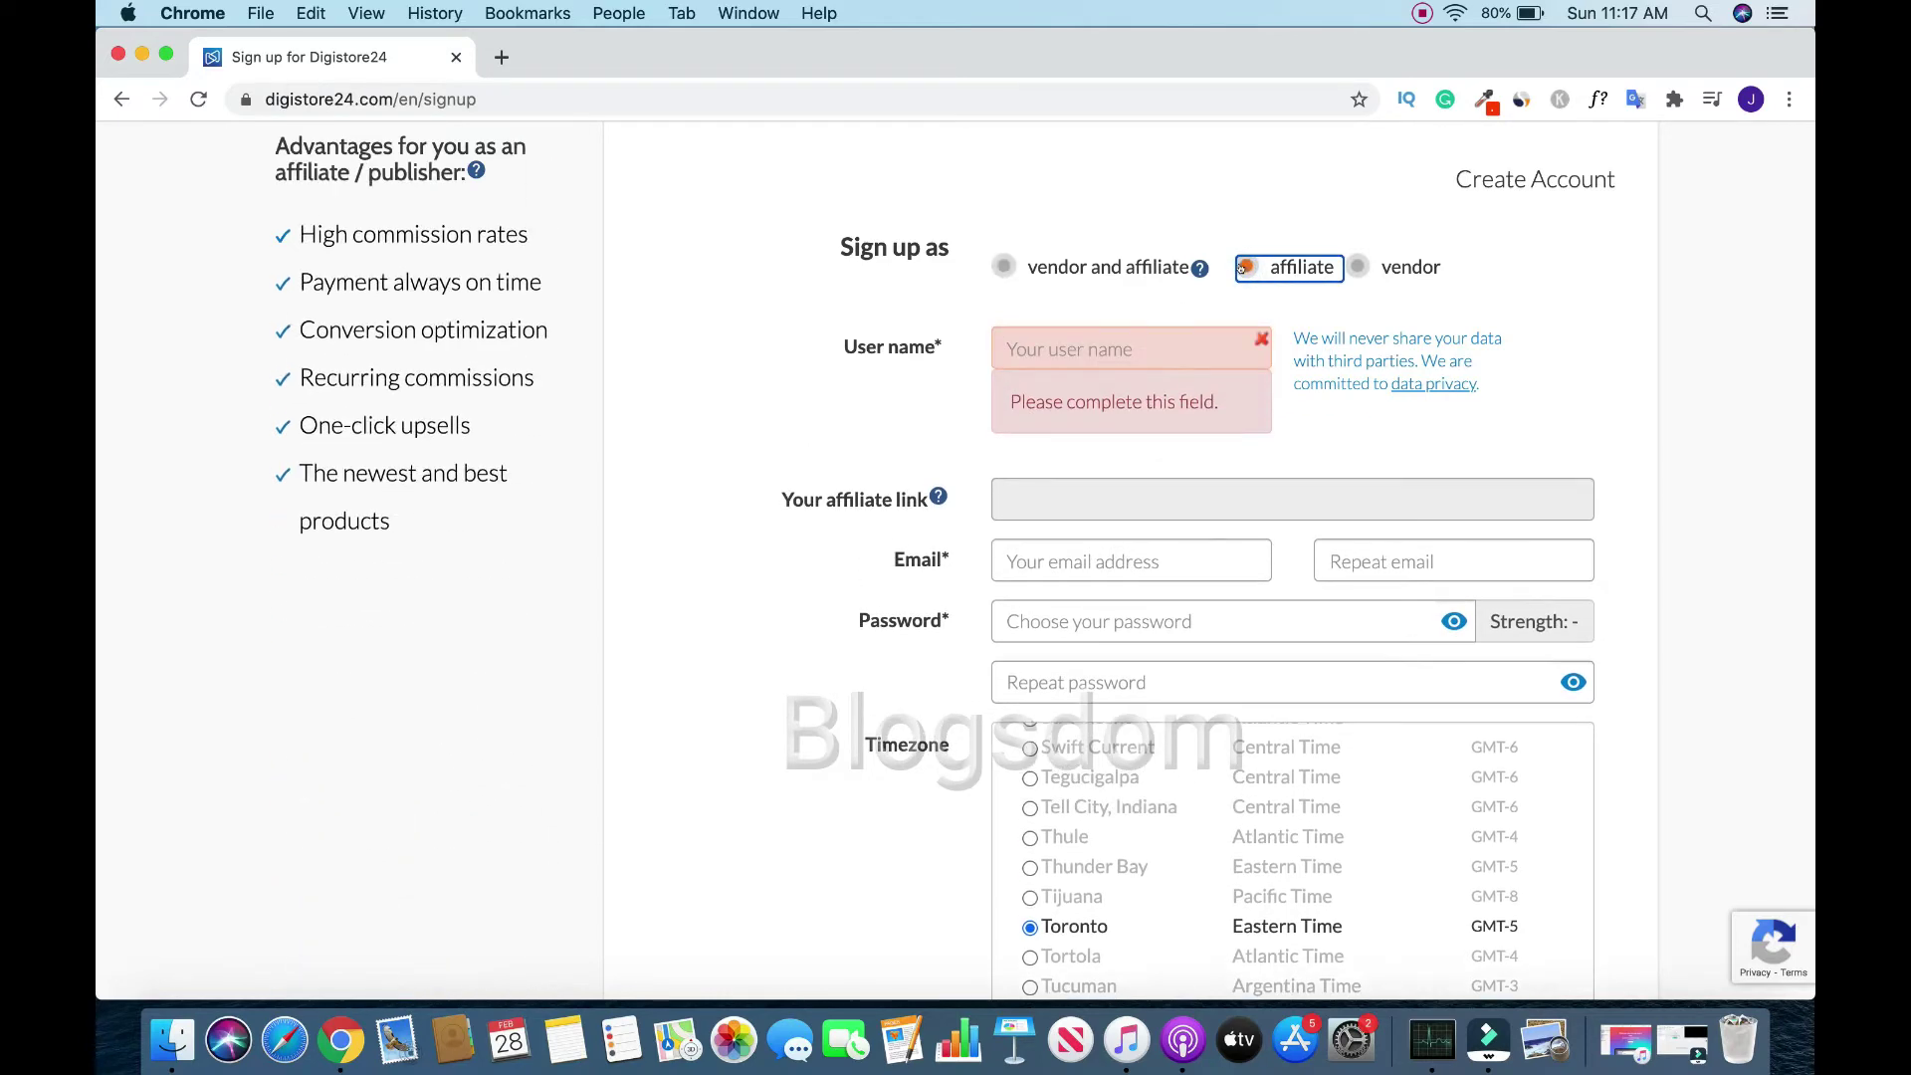
pyautogui.click(1357, 265)
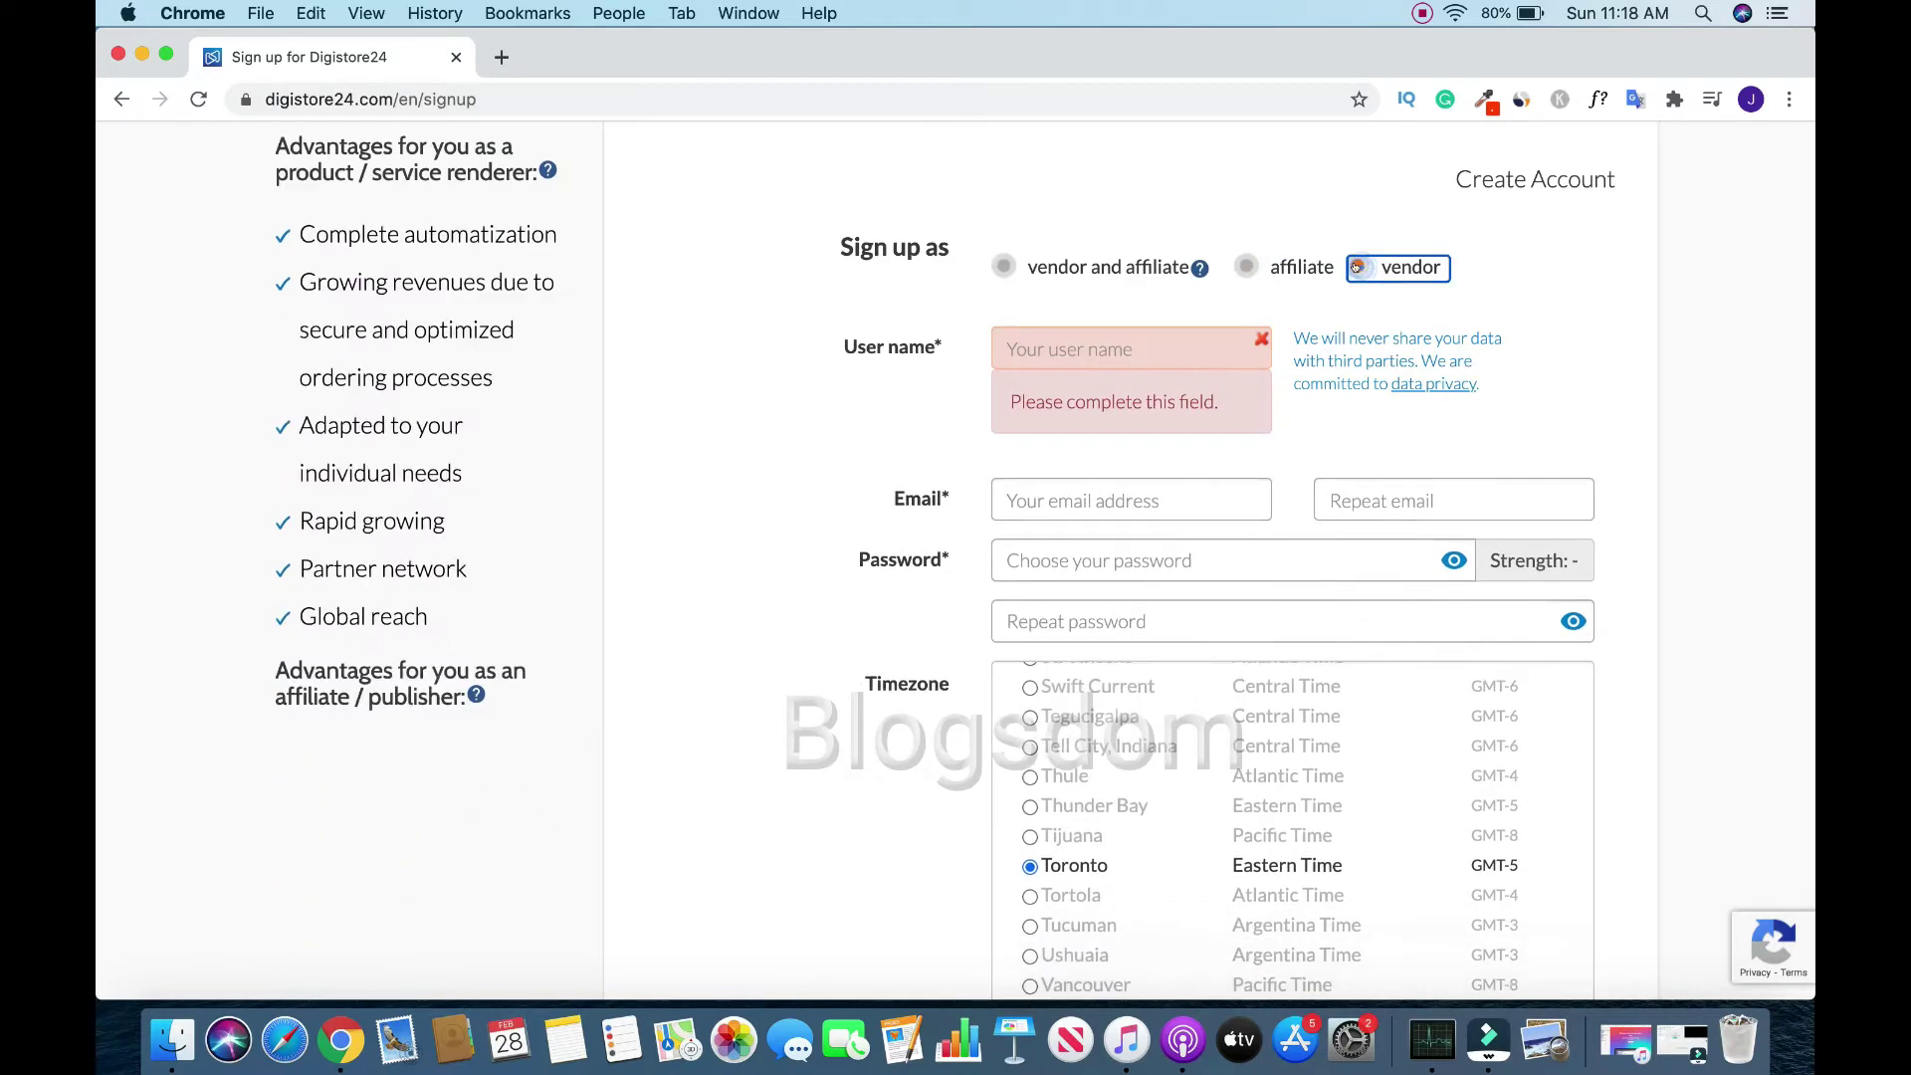
pyautogui.click(1244, 267)
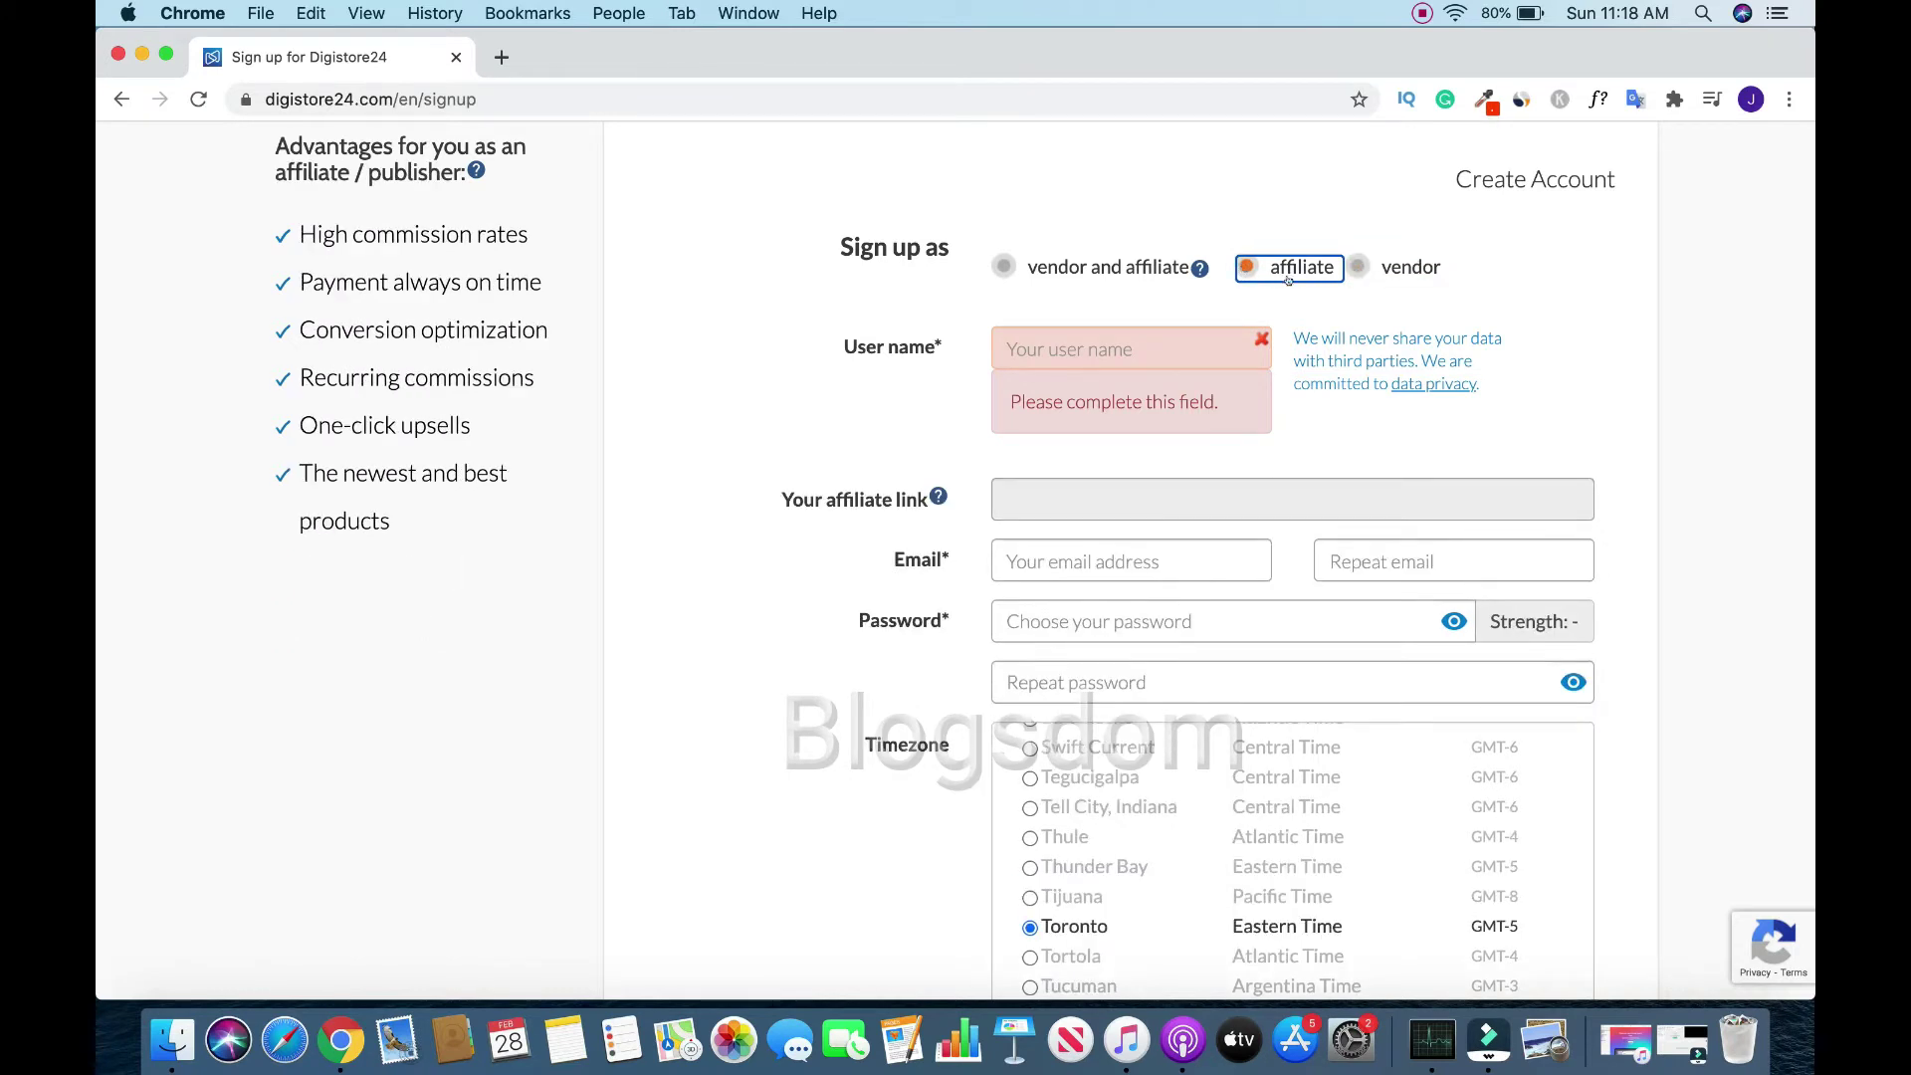
# Enter the user name money1, then select it for replacement since it's taken
pyautogui.click(1091, 348)
pyautogui.write('mone')
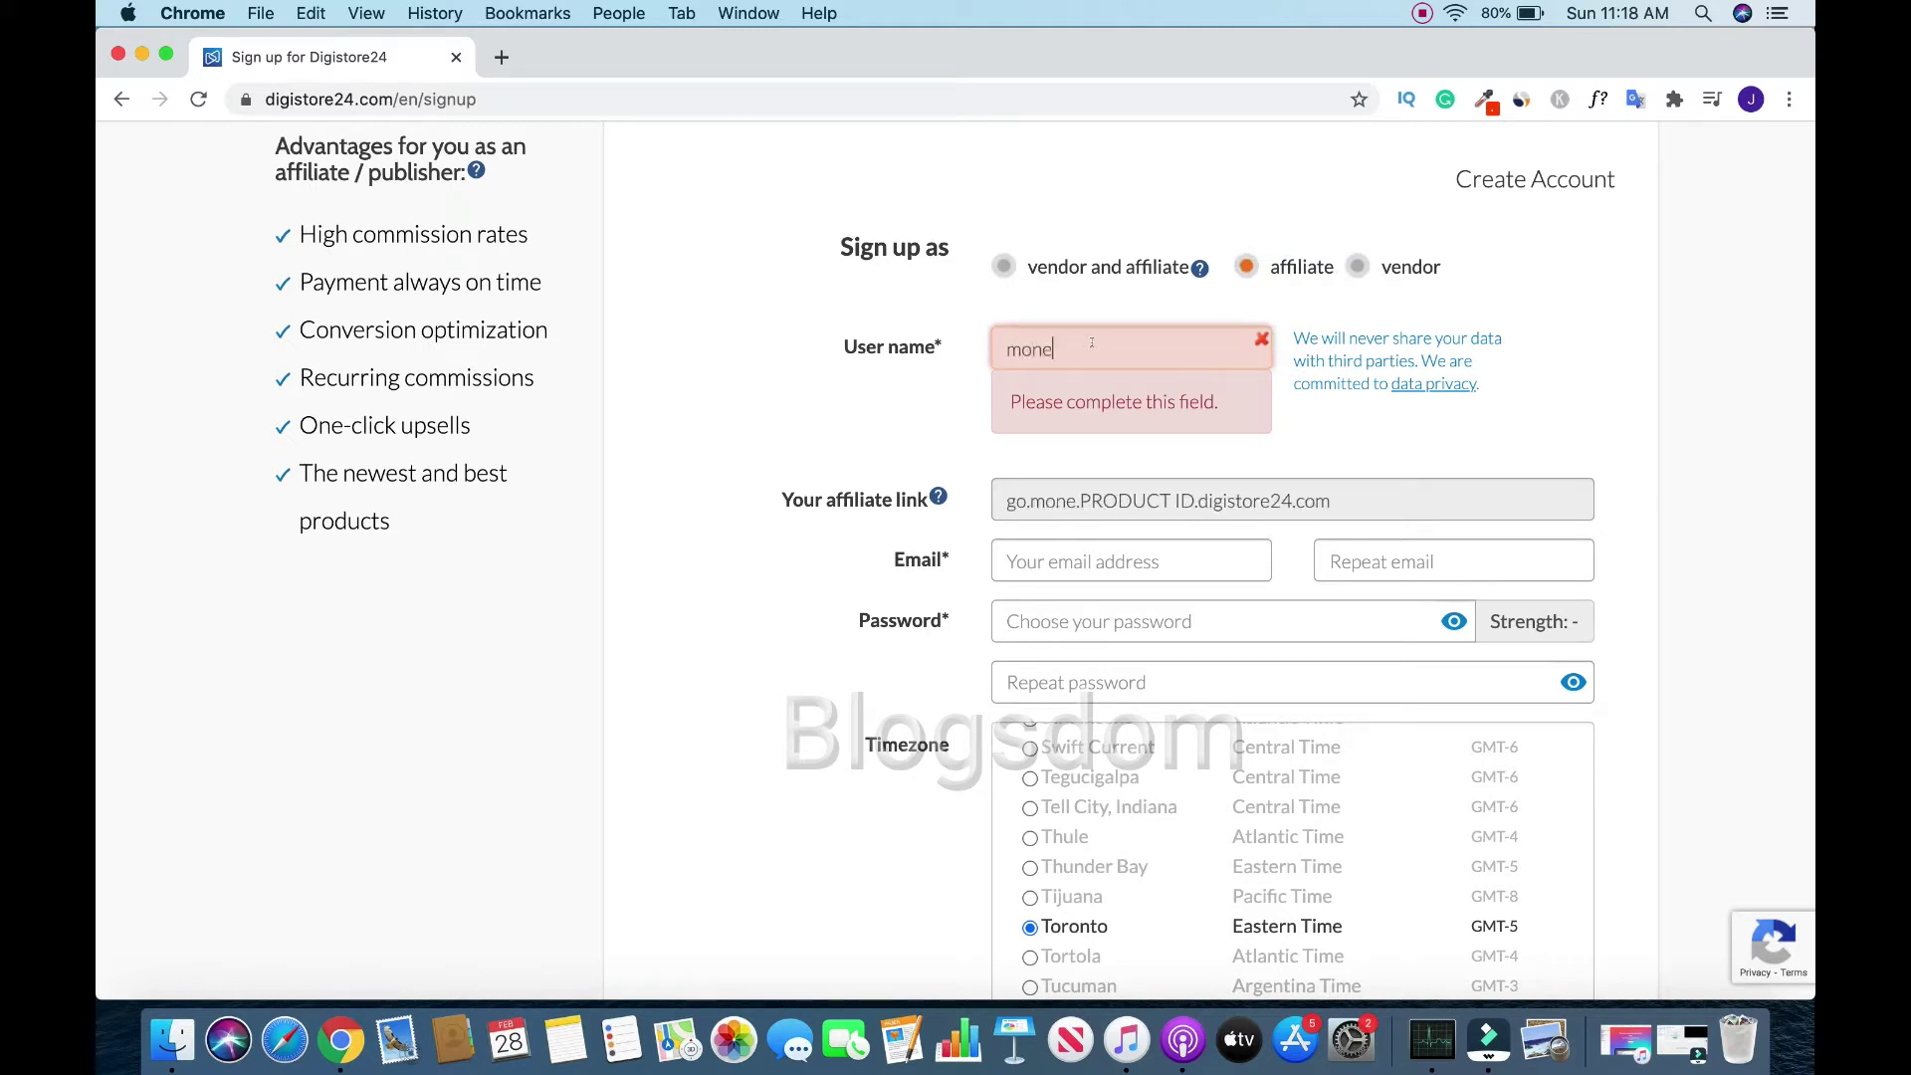
pyautogui.write('y1')
pyautogui.press('Tab')
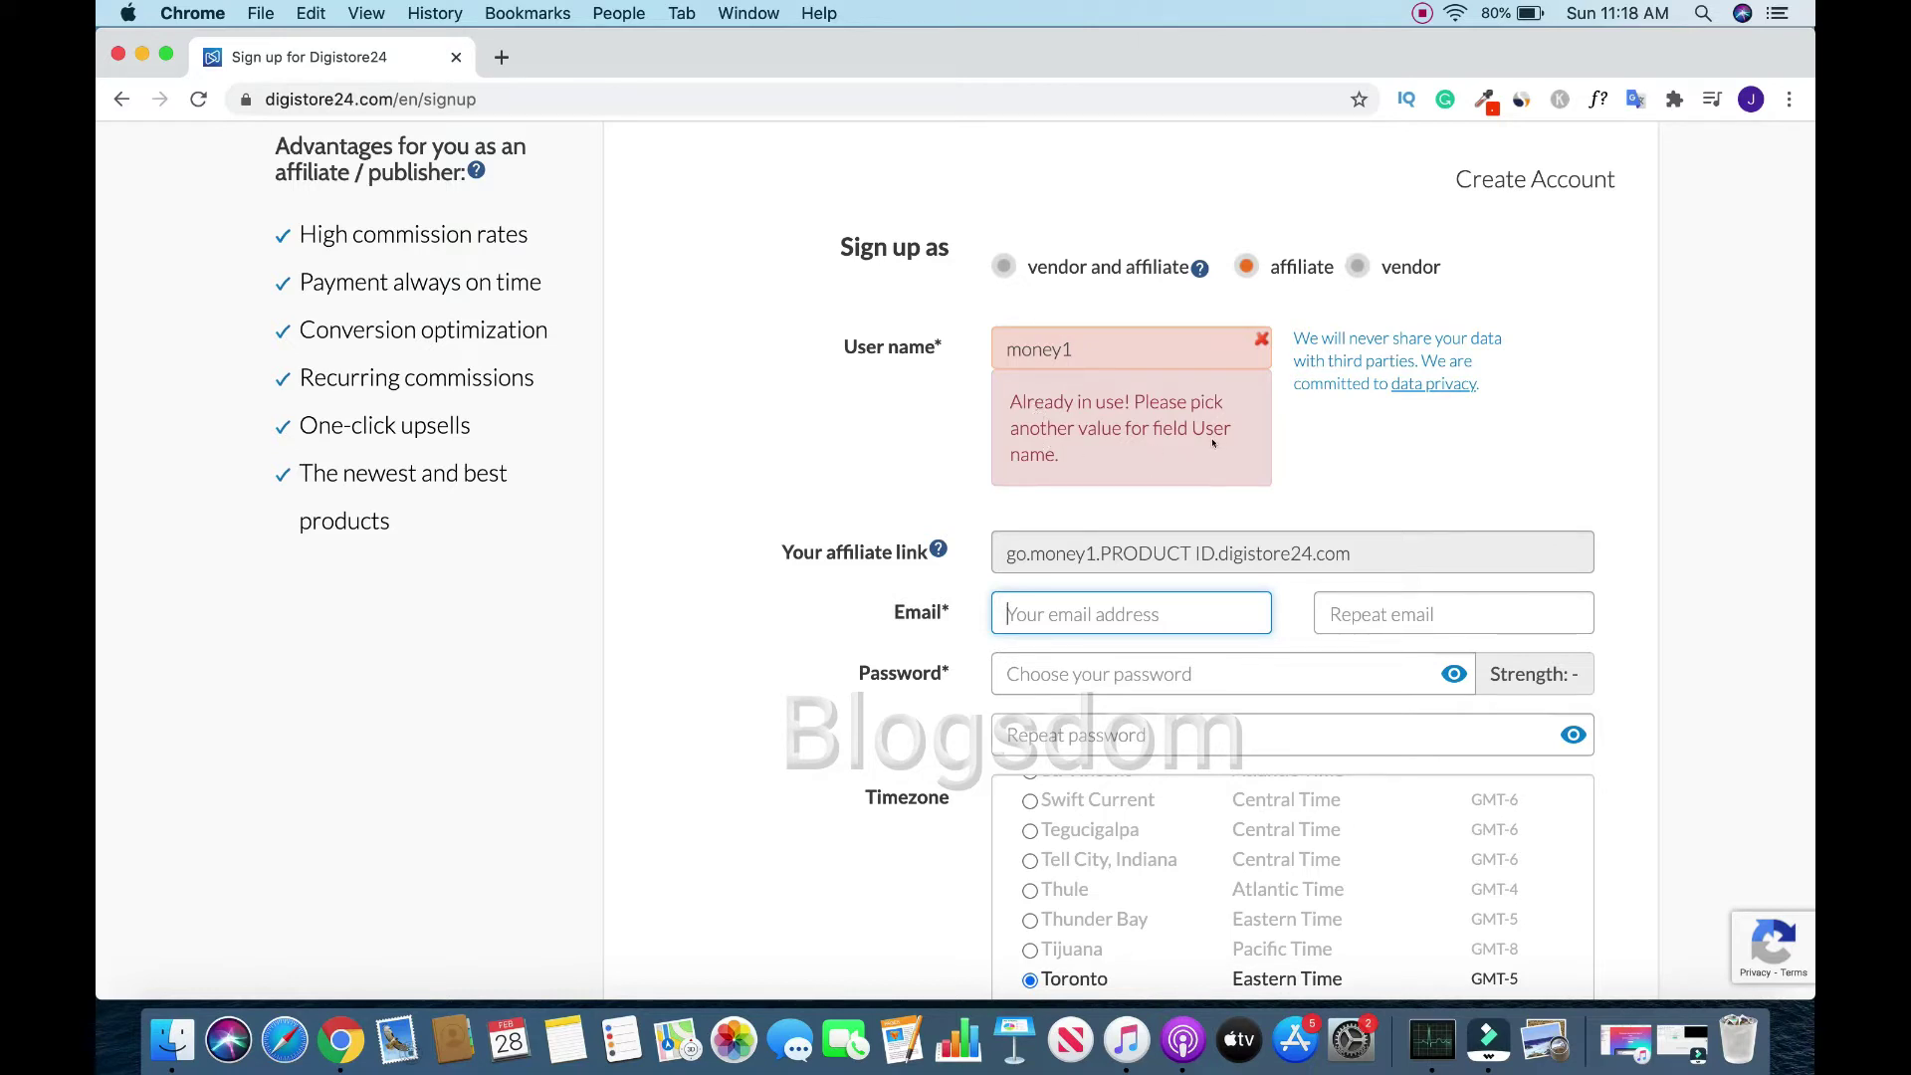
pyautogui.doubleClick(995, 346)
pyautogui.write('affilia')
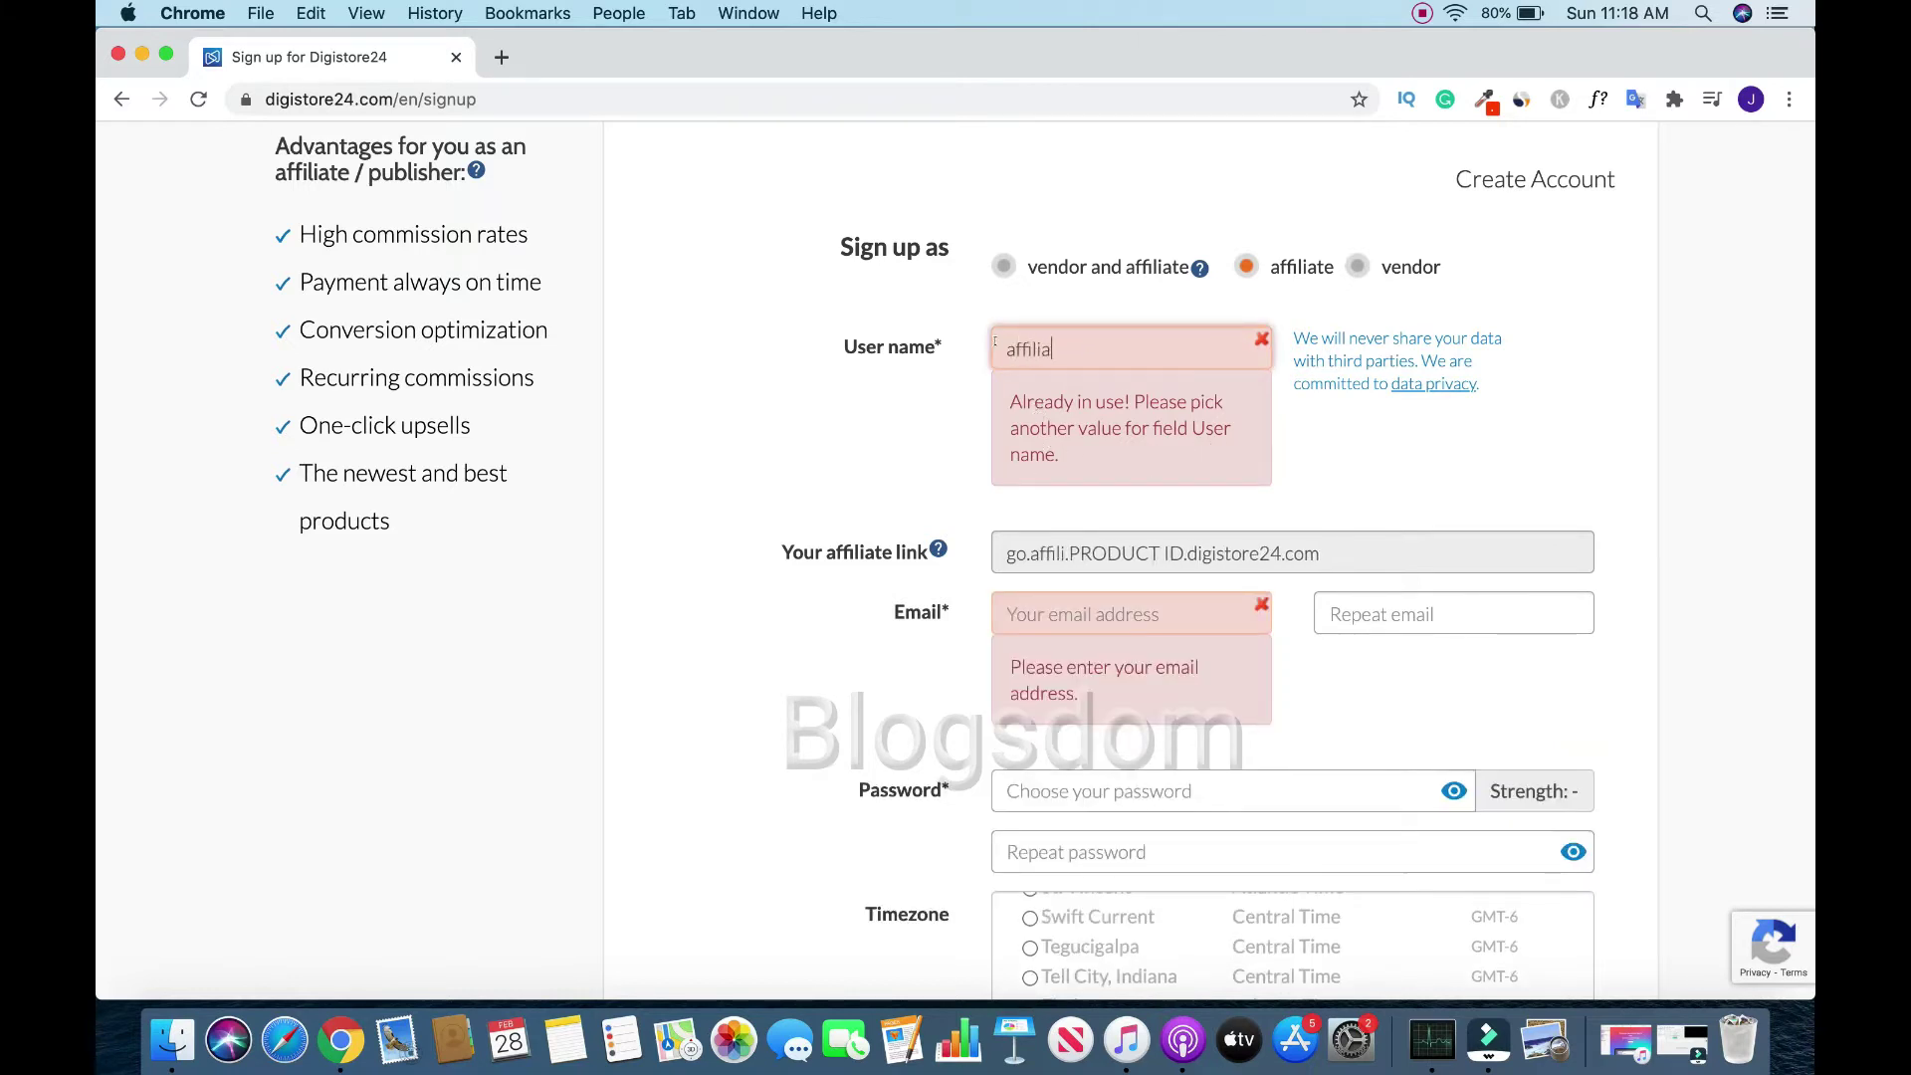
pyautogui.write('te10')
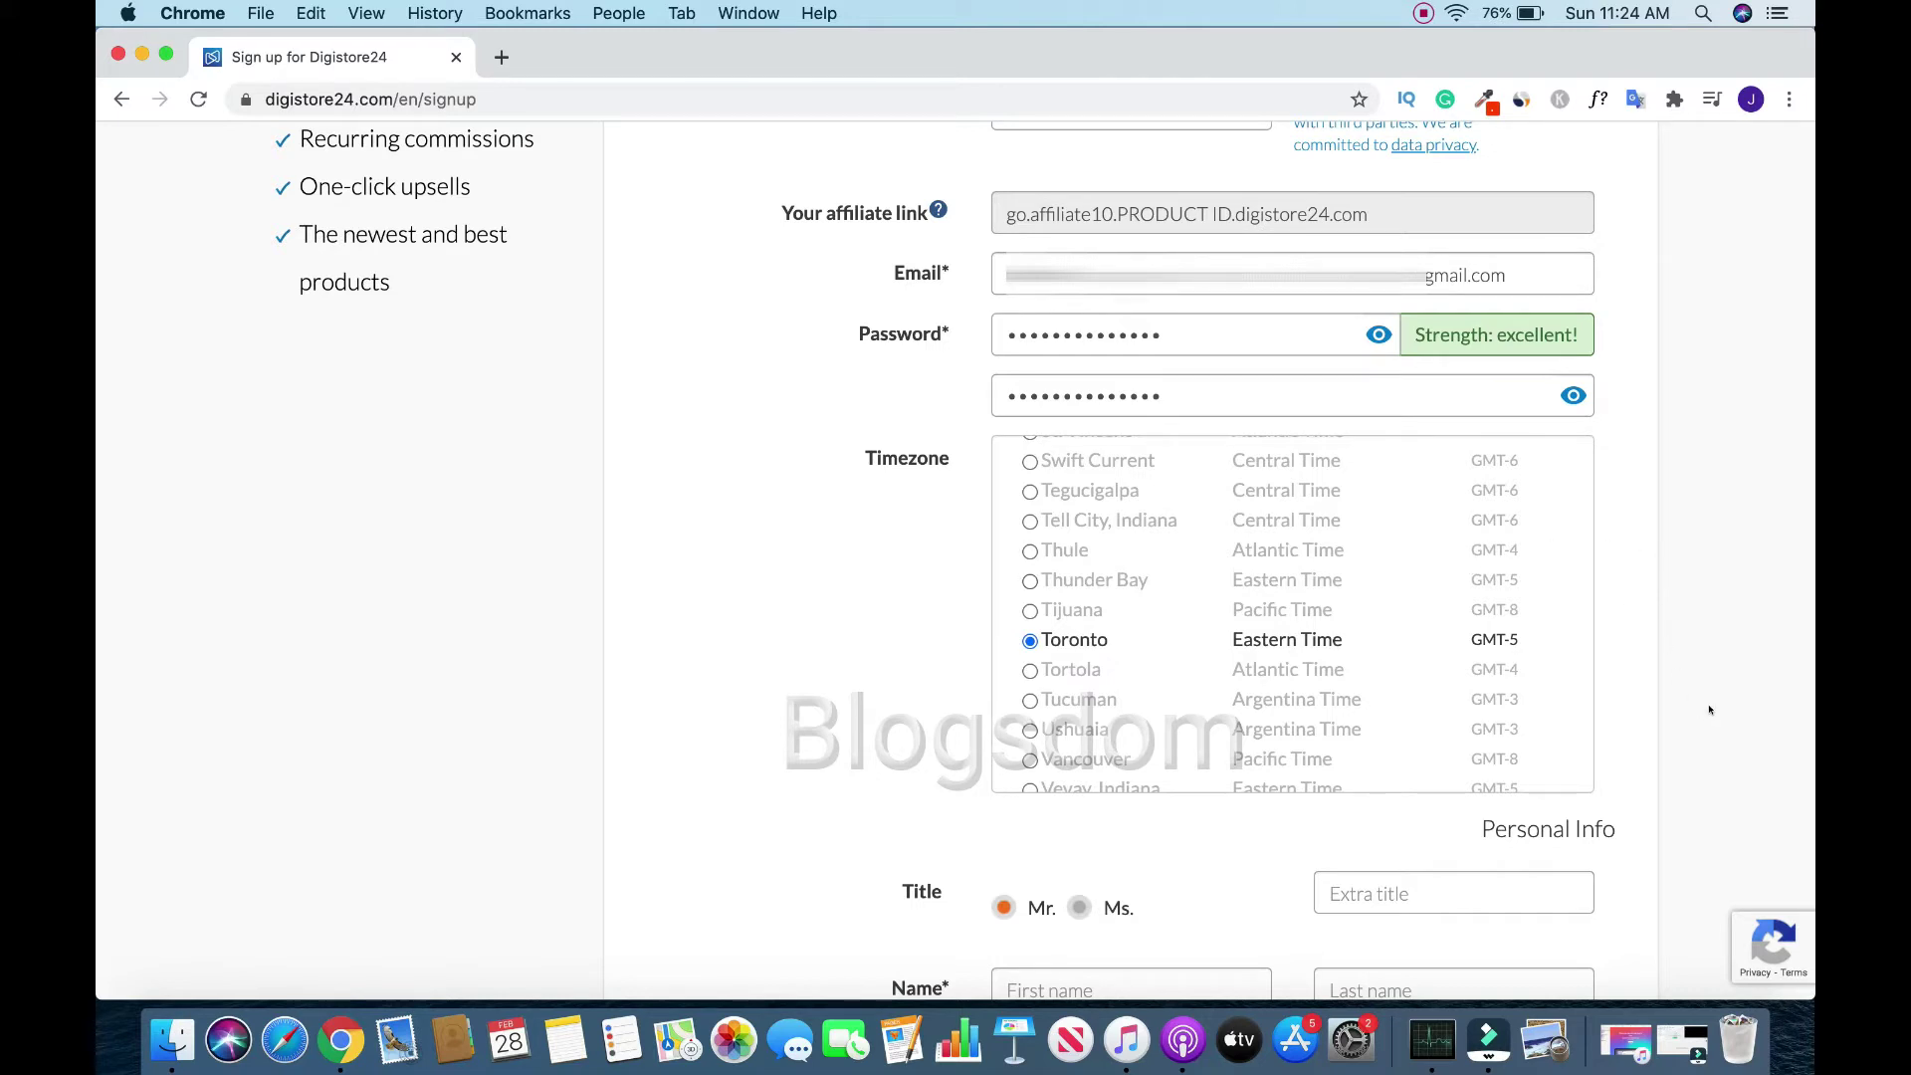
pyautogui.scroll(-5, 1710, 709)
pyautogui.scroll(-3, 1710, 709)
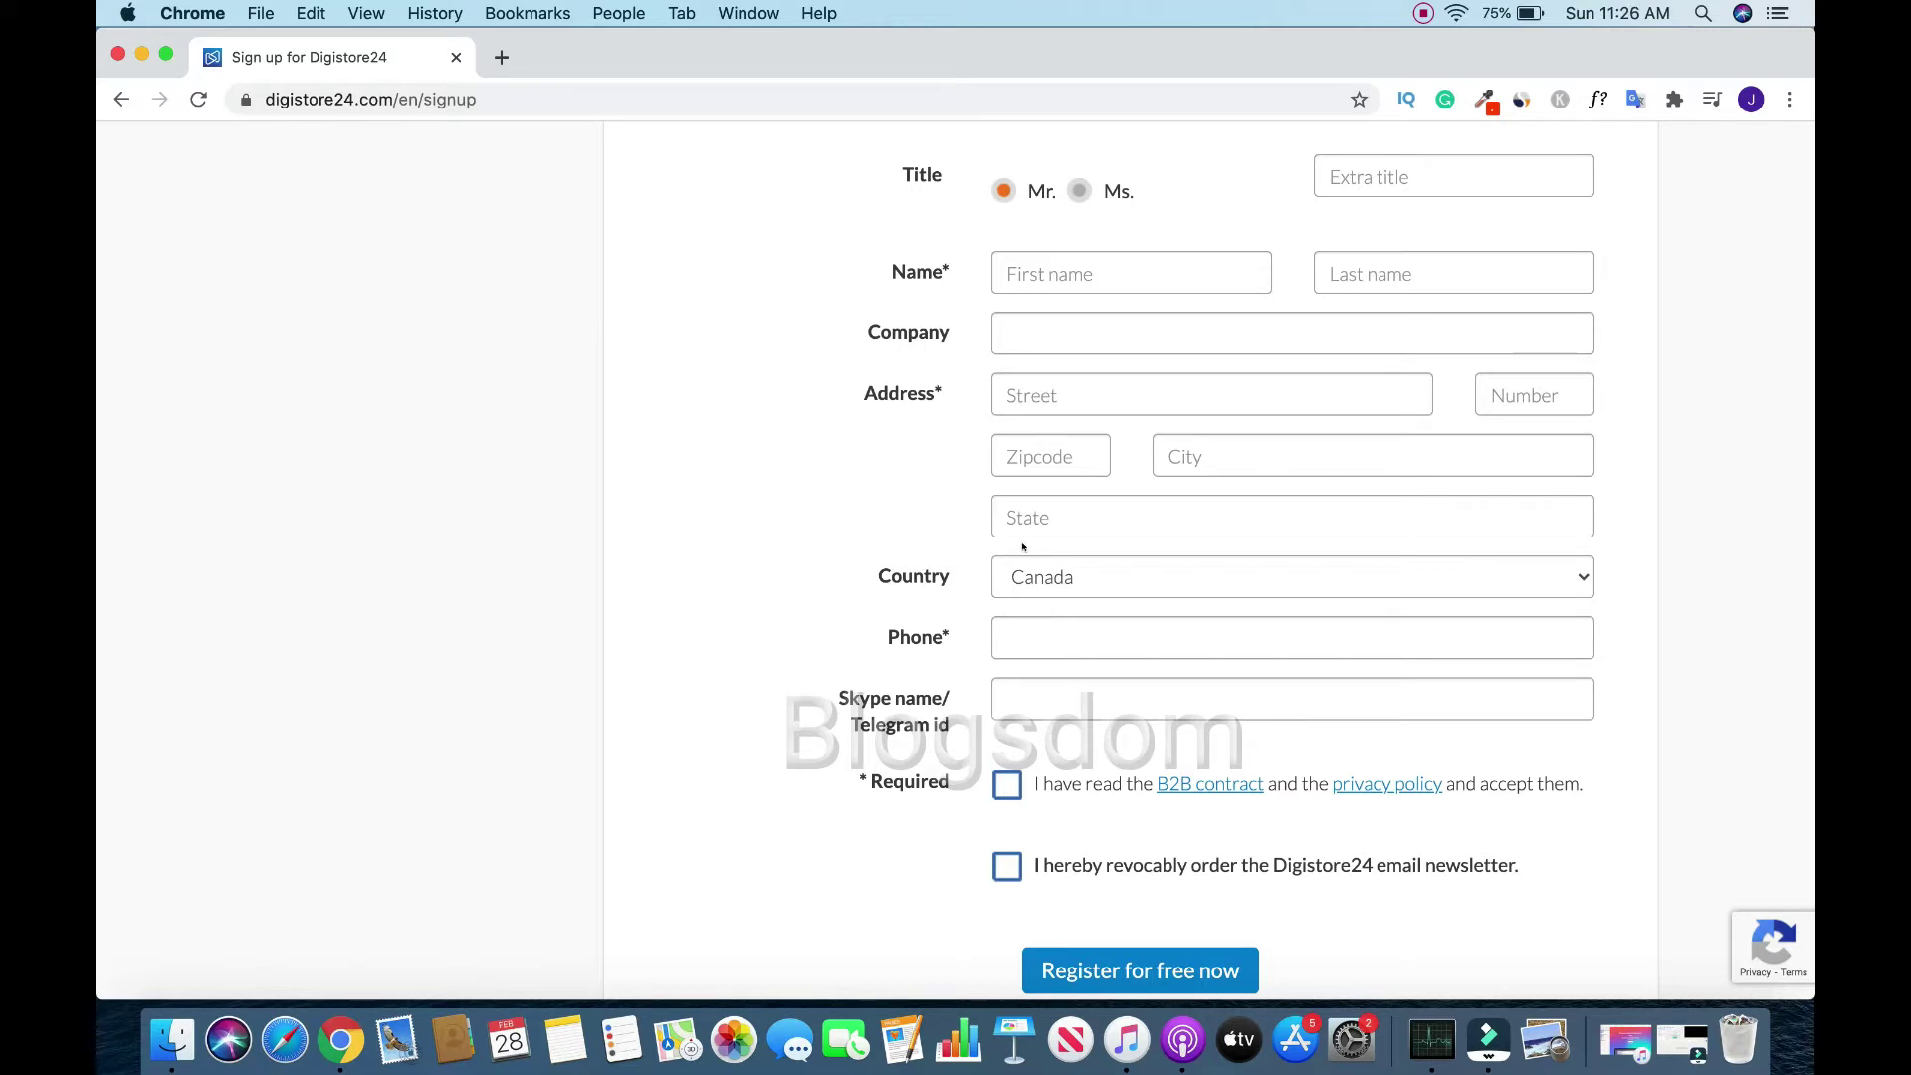
pyautogui.click(1158, 576)
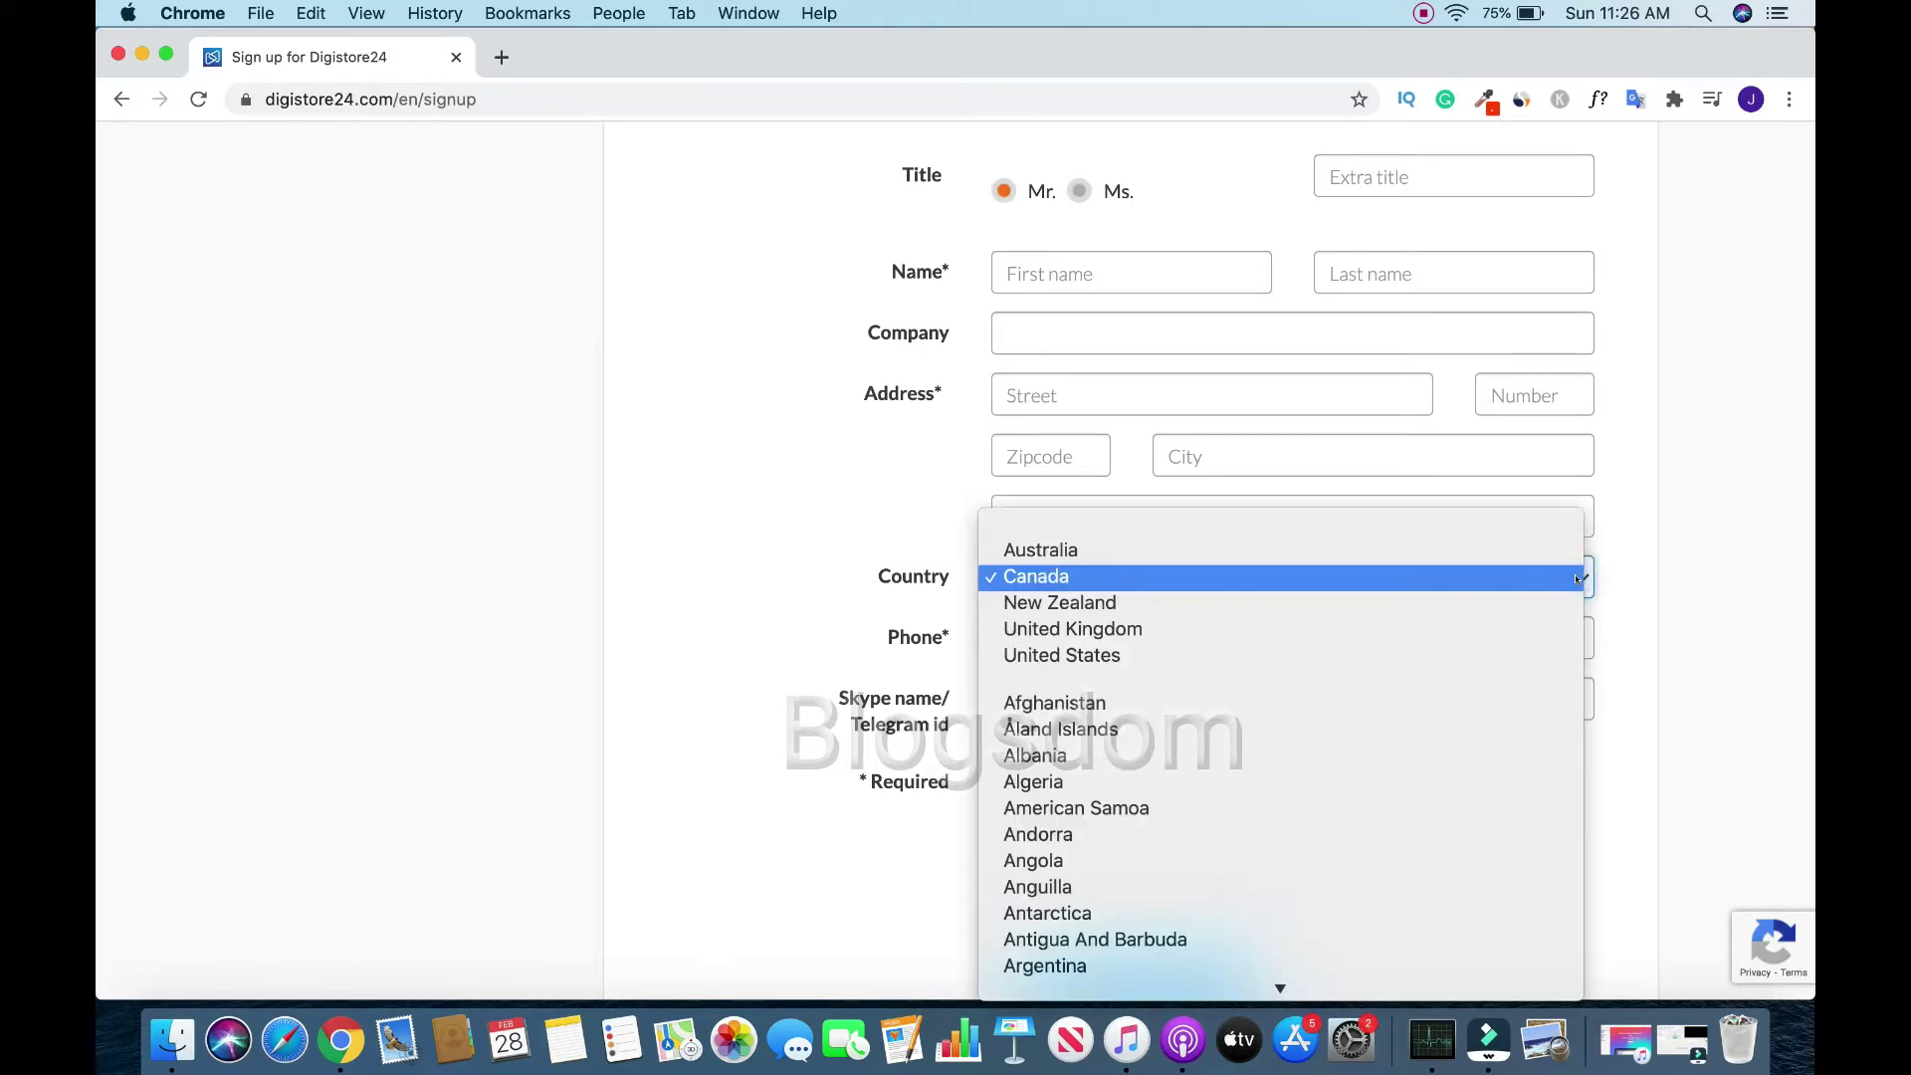
pyautogui.press('Down')
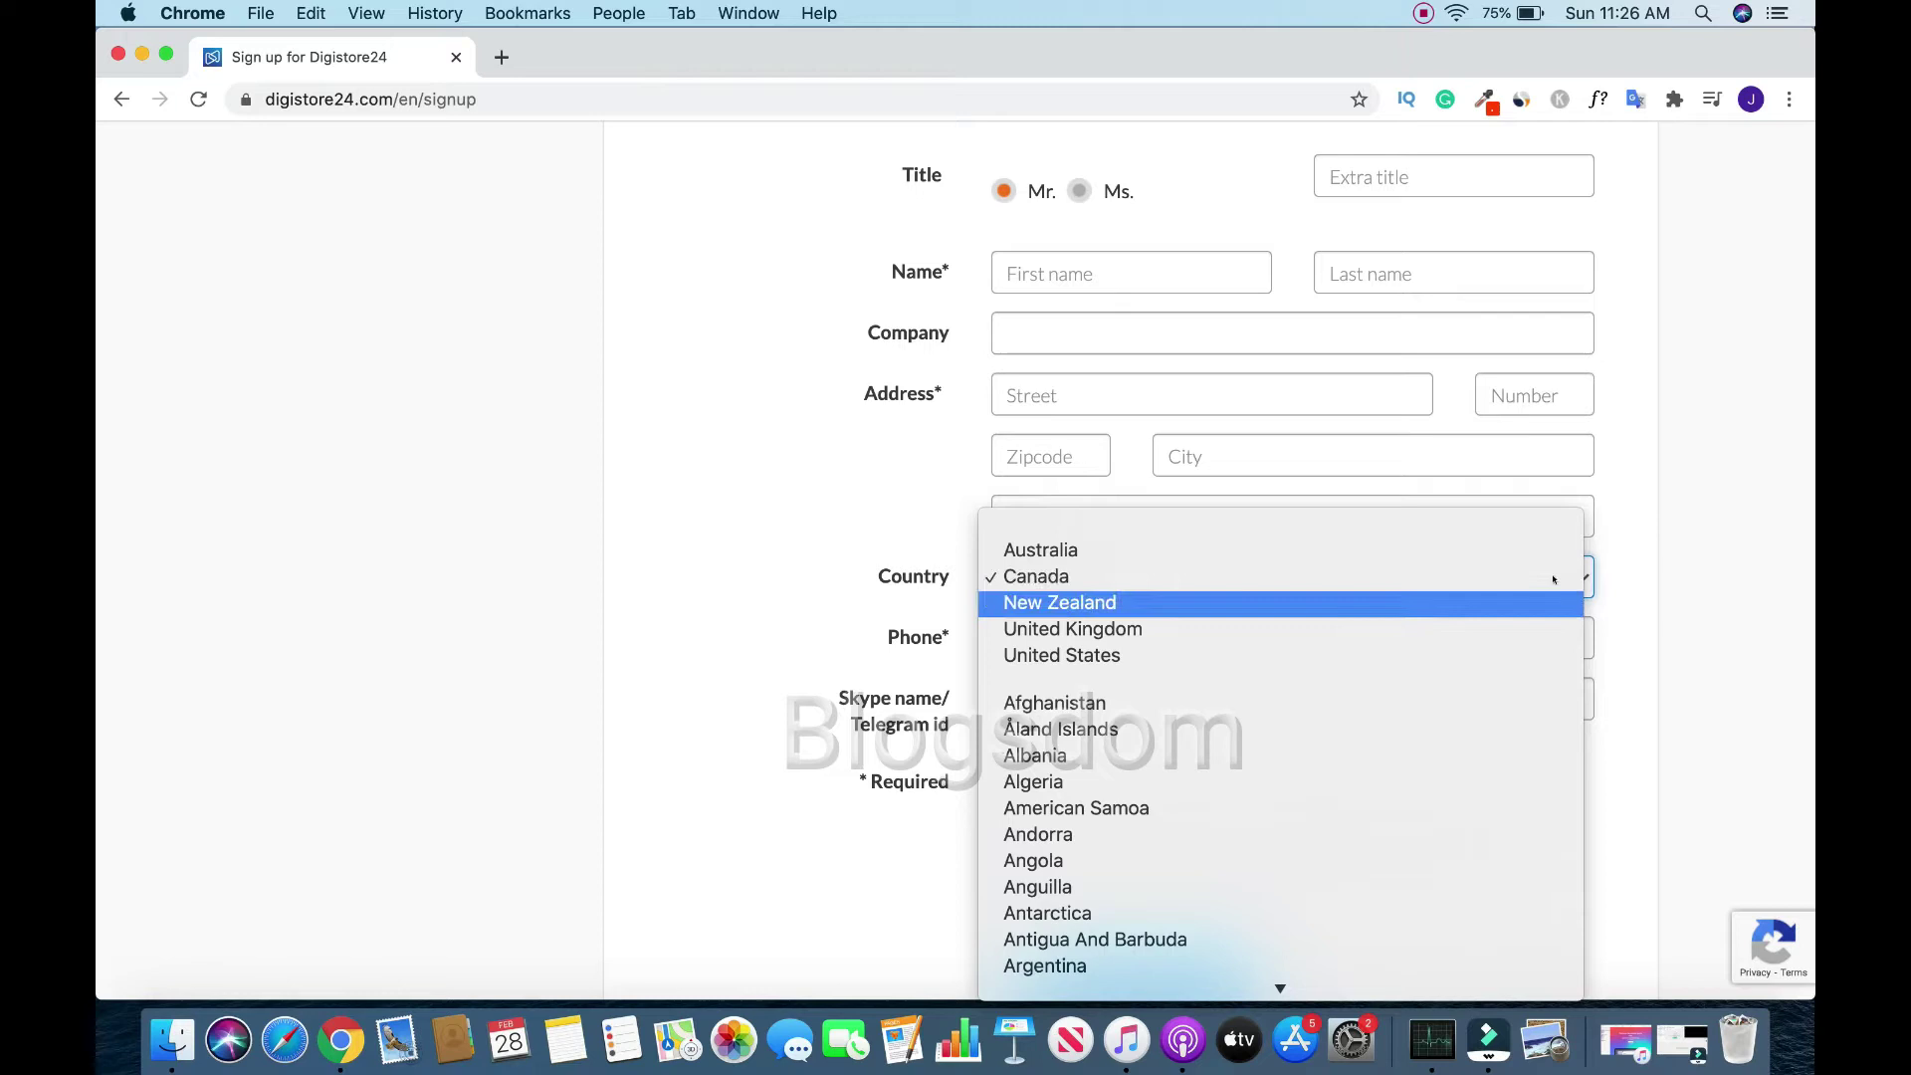
pyautogui.press('Down')
pyautogui.press('Down')
pyautogui.press('Down')
pyautogui.press('Down')
pyautogui.press('Down')
pyautogui.press('Down')
pyautogui.press('Down')
pyautogui.press('Down')
pyautogui.press('Down')
pyautogui.press('Down')
pyautogui.press('Down')
pyautogui.press('Down')
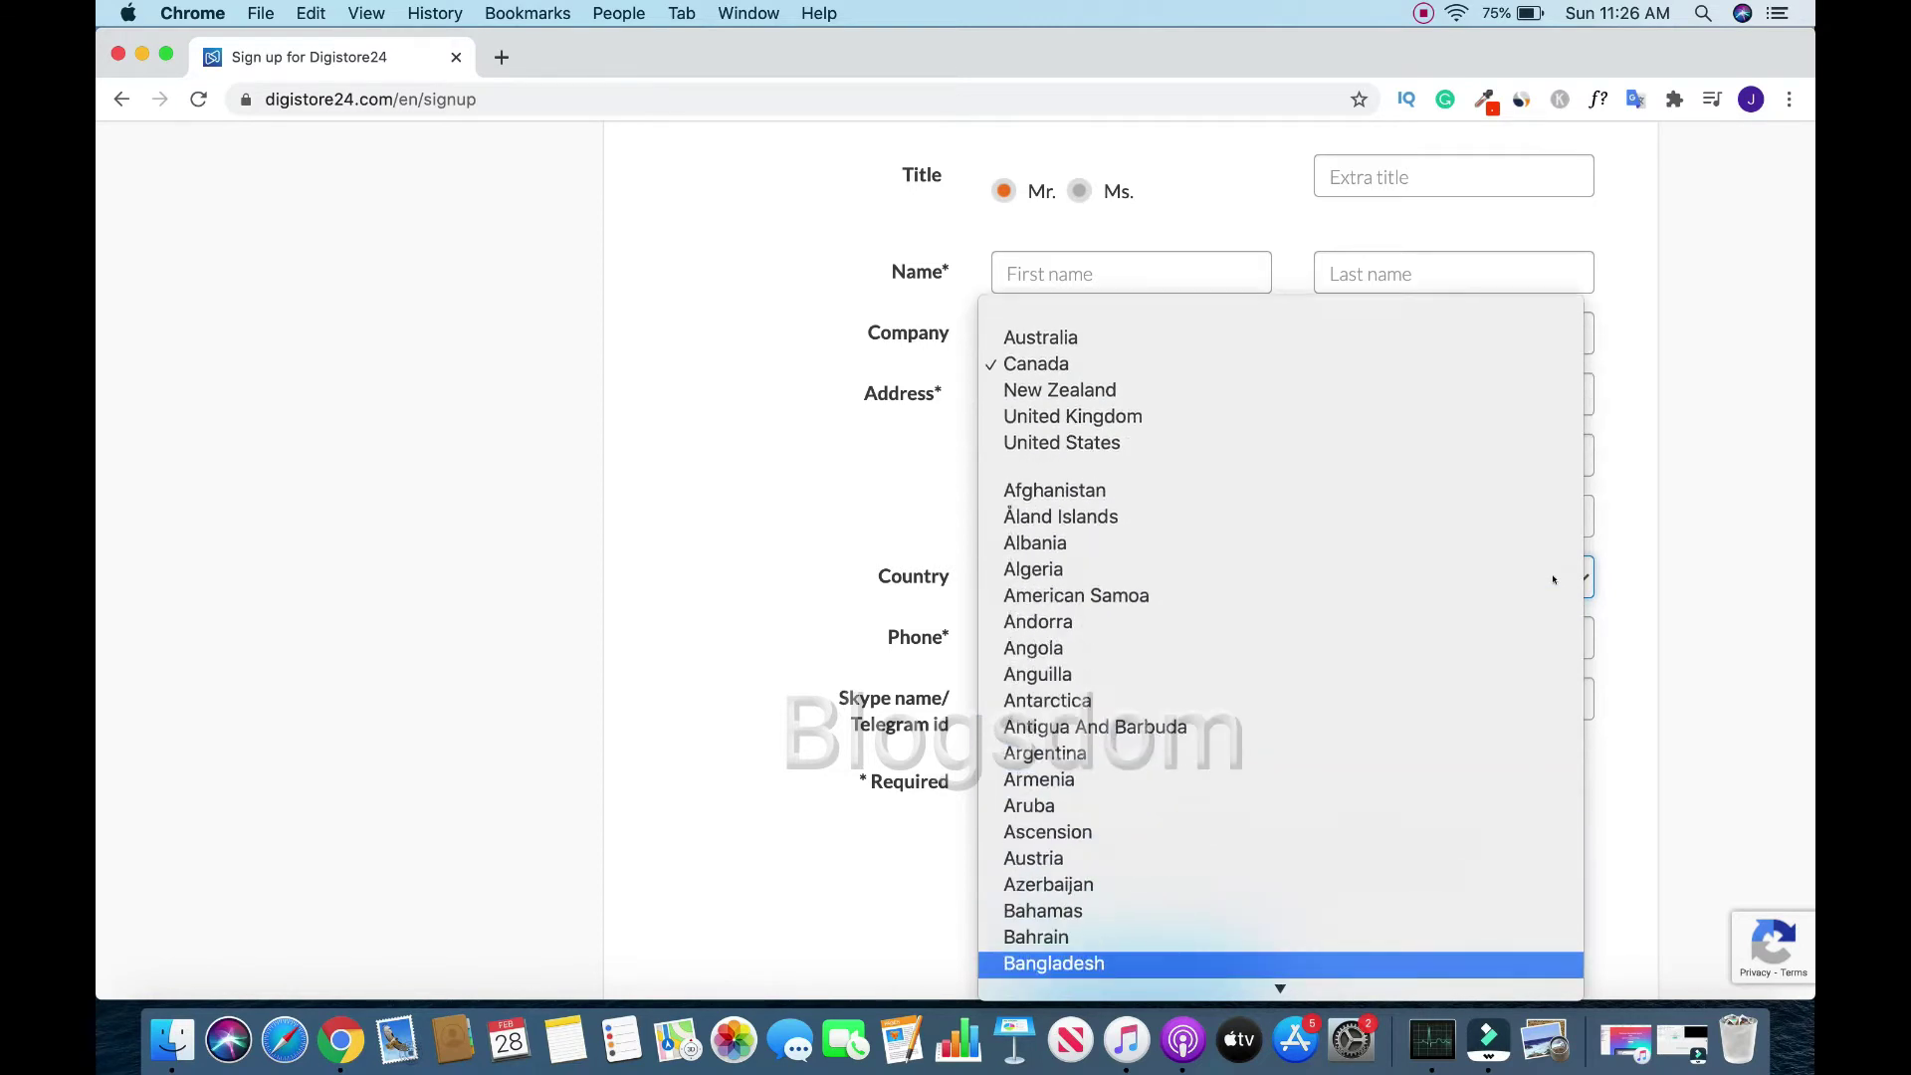
pyautogui.press('Down')
pyautogui.press('Down')
pyautogui.press('Down')
pyautogui.press('Down')
pyautogui.press('Down')
pyautogui.press('Down')
pyautogui.press('Down')
pyautogui.press('Down')
pyautogui.press('Down')
pyautogui.press('Down')
pyautogui.press('Down')
pyautogui.press('Down')
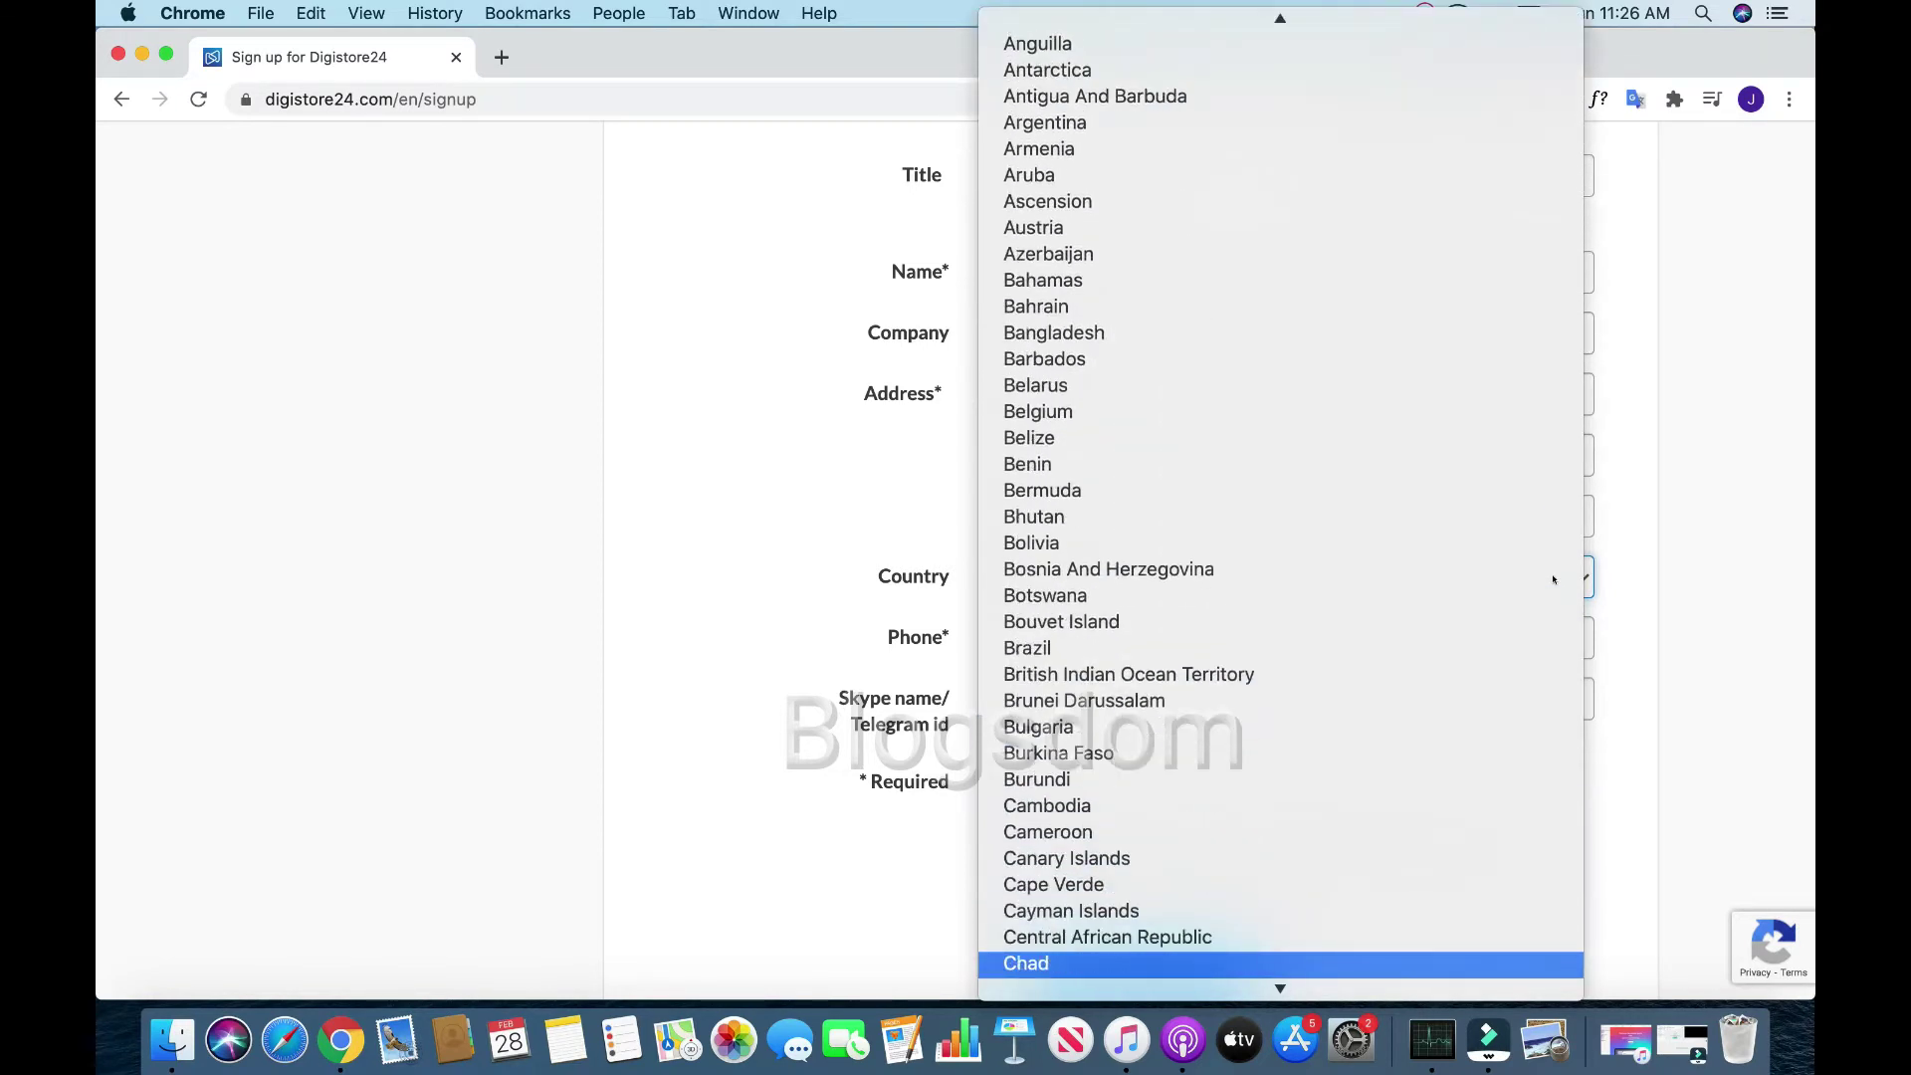
pyautogui.press('Down')
pyautogui.press('Down')
pyautogui.click(1795, 531)
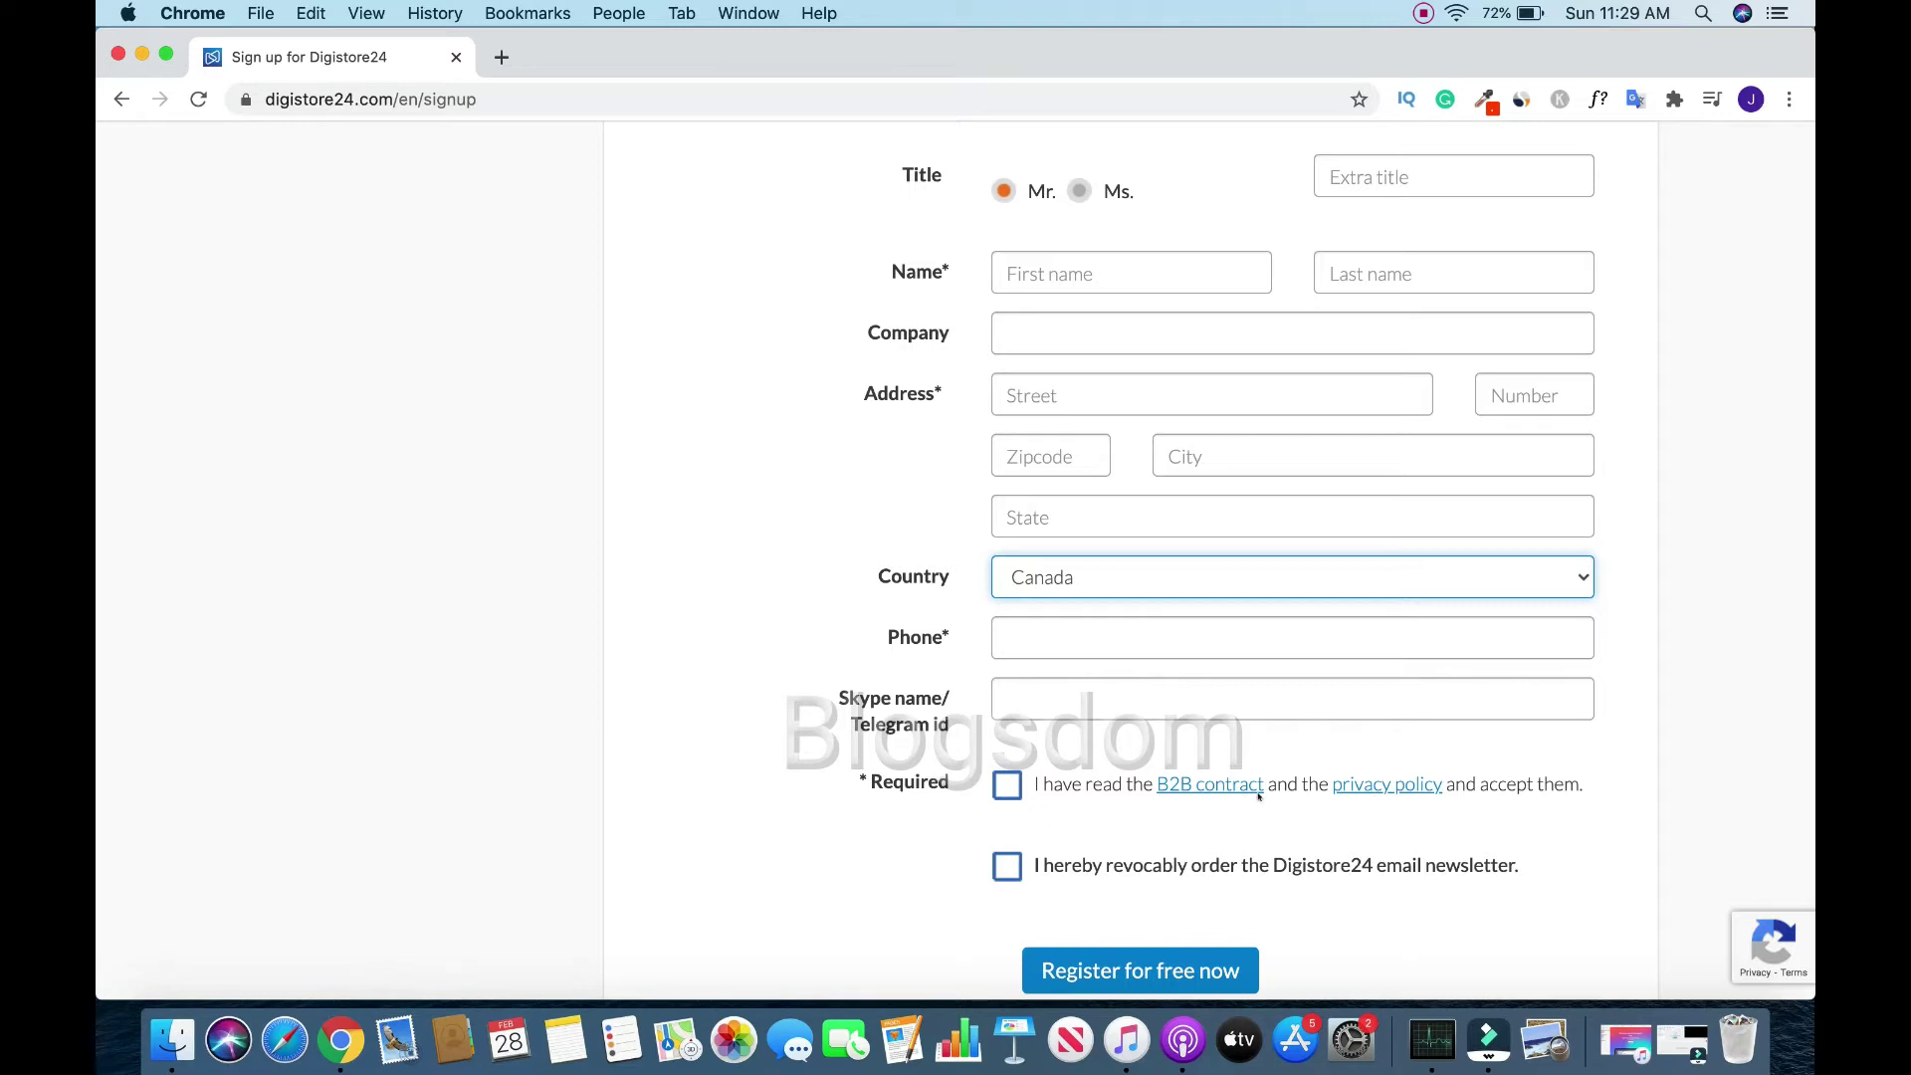
# Tick the B2B contract and privacy policy checkbox and the Digistore24 newsletter checkbox
pyautogui.click(1005, 790)
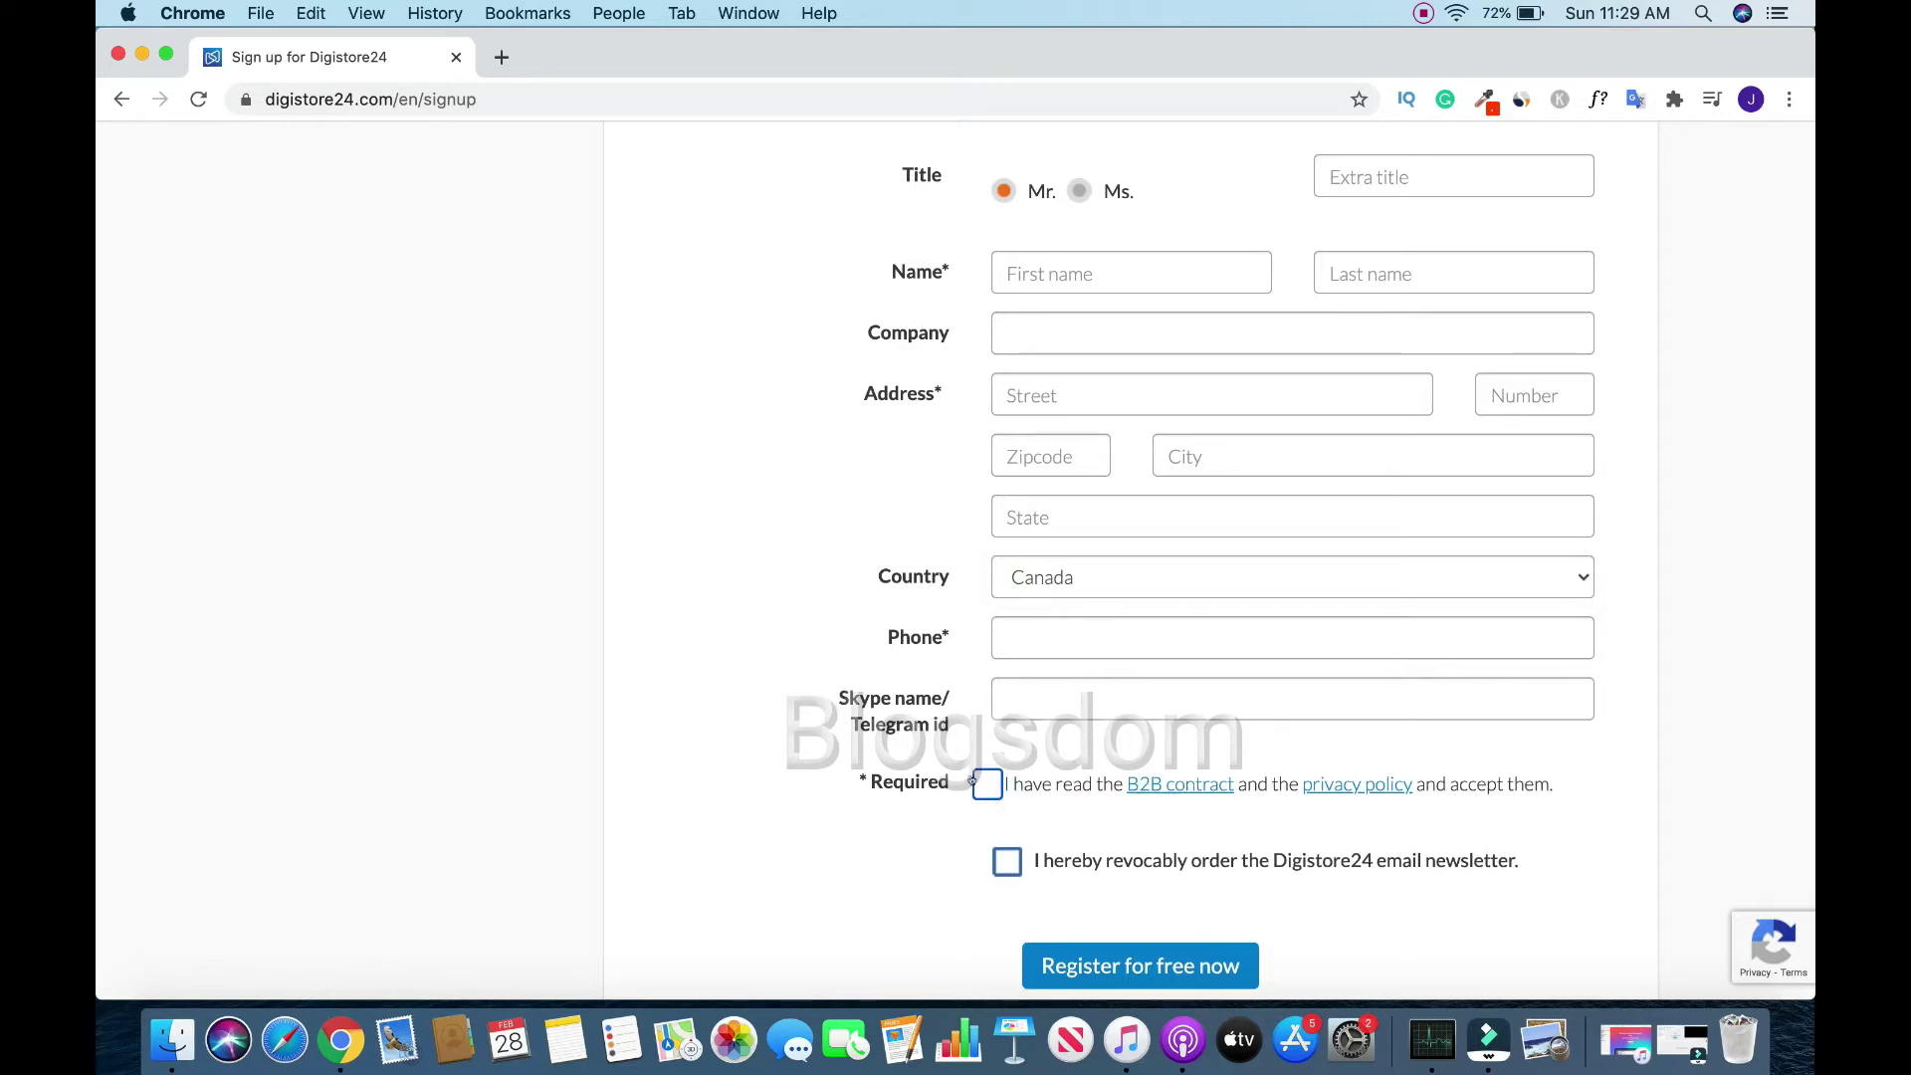
pyautogui.click(980, 782)
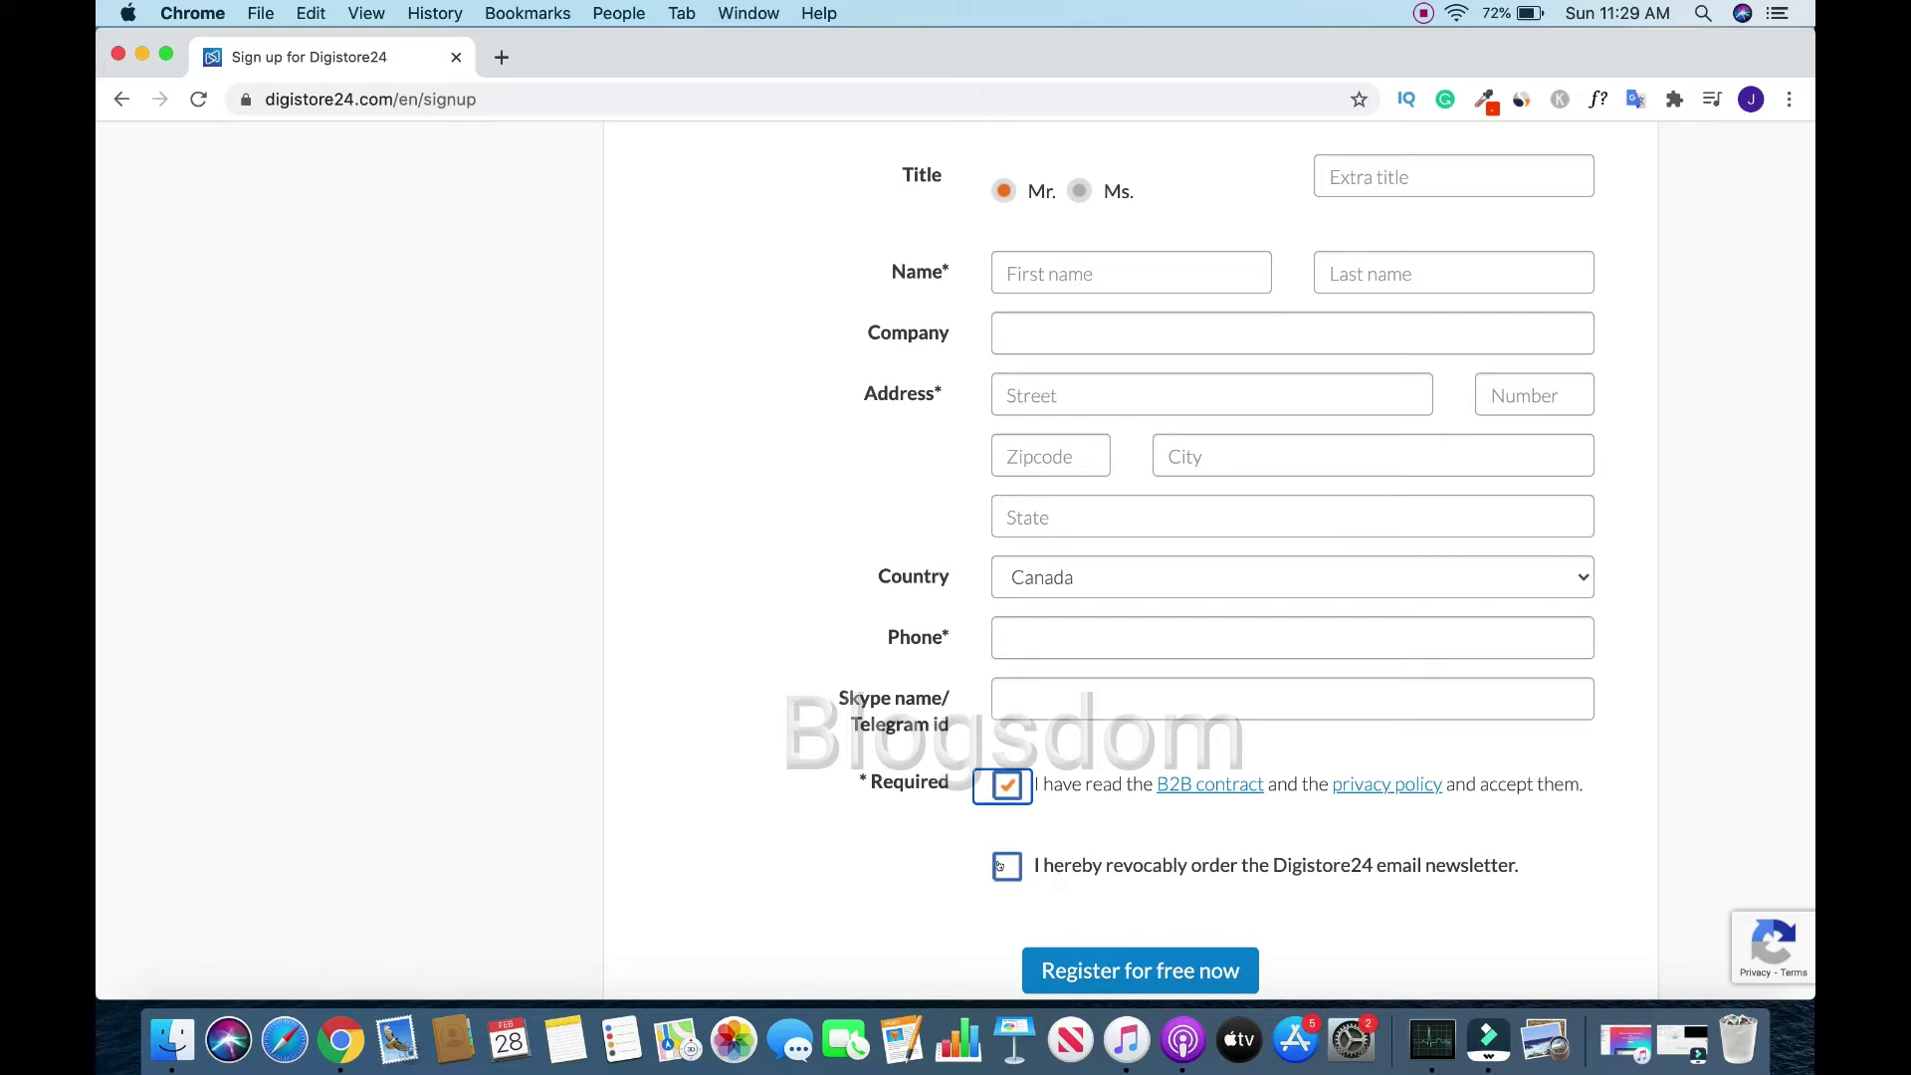
pyautogui.click(998, 867)
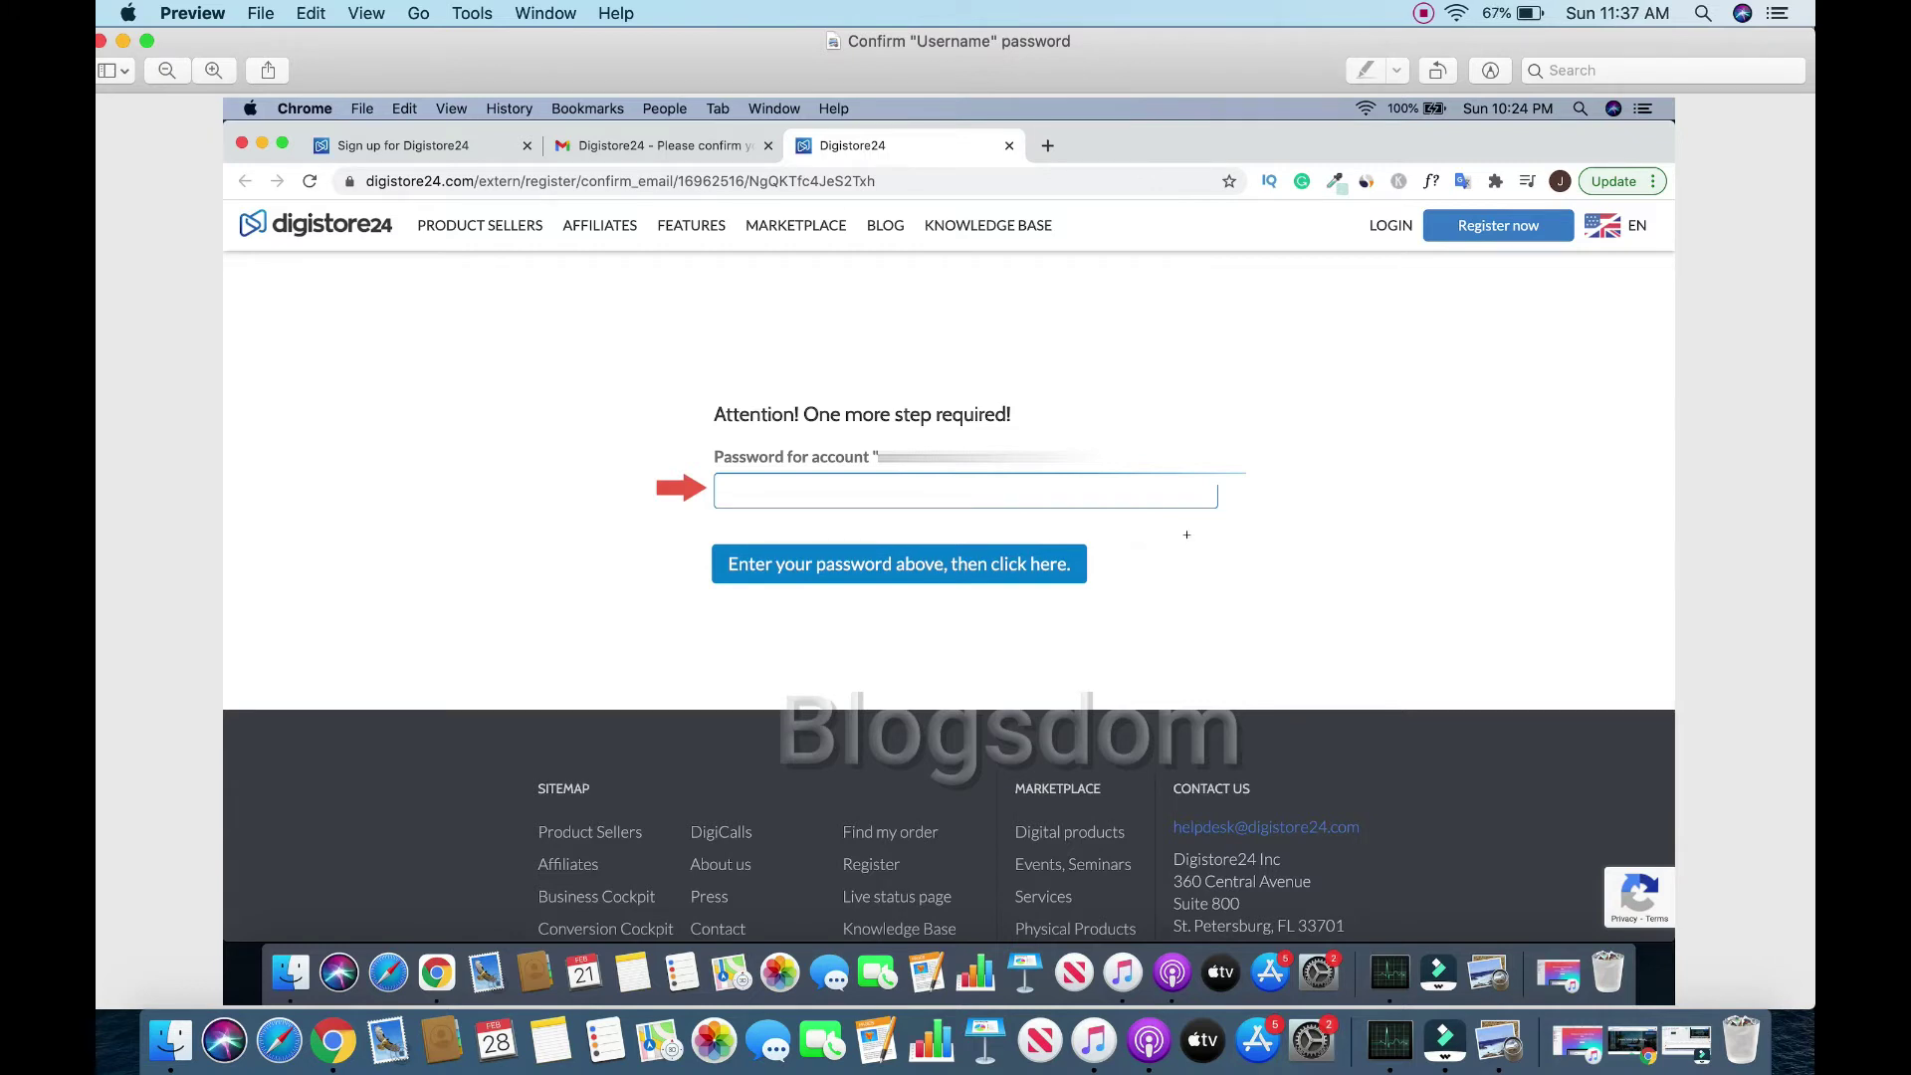
# Advance Preview to the next screenshot, showing the Payout Set Up notice
pyautogui.press('Down')
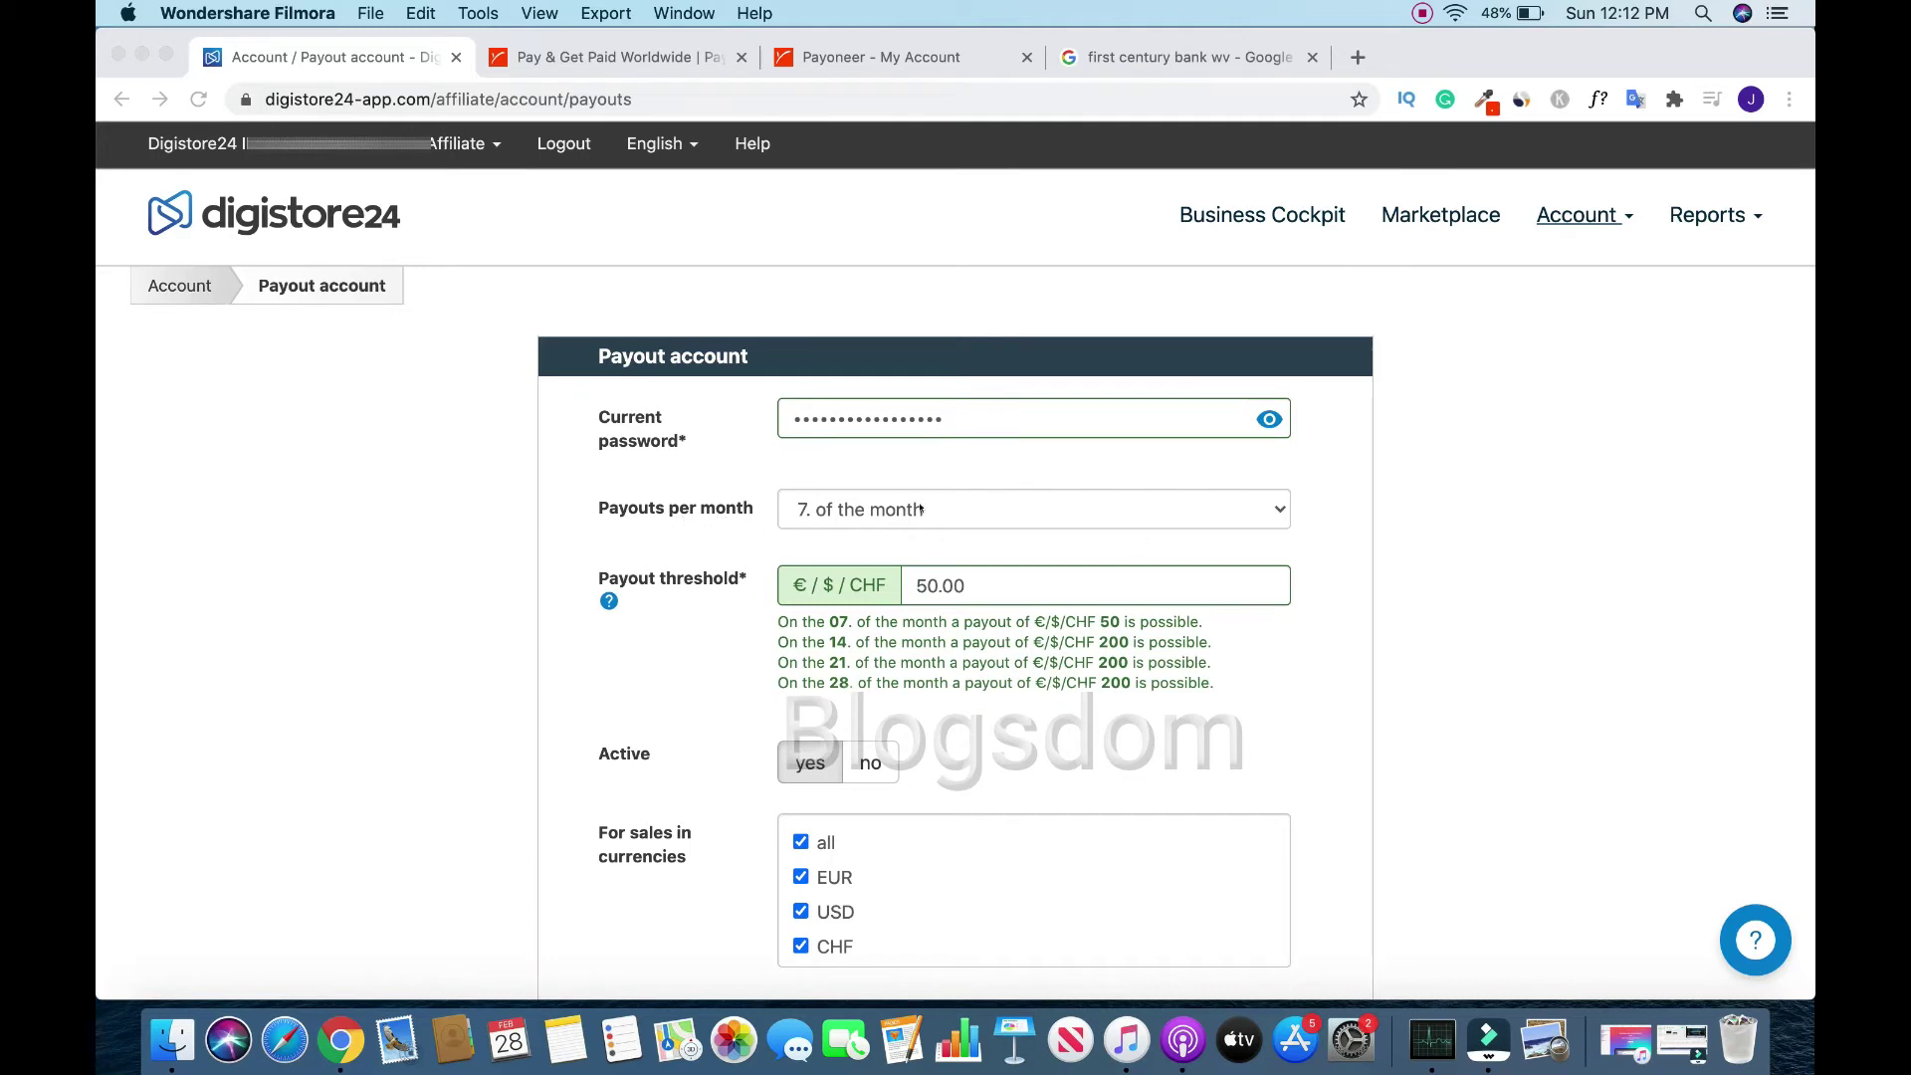
pyautogui.click(1278, 507)
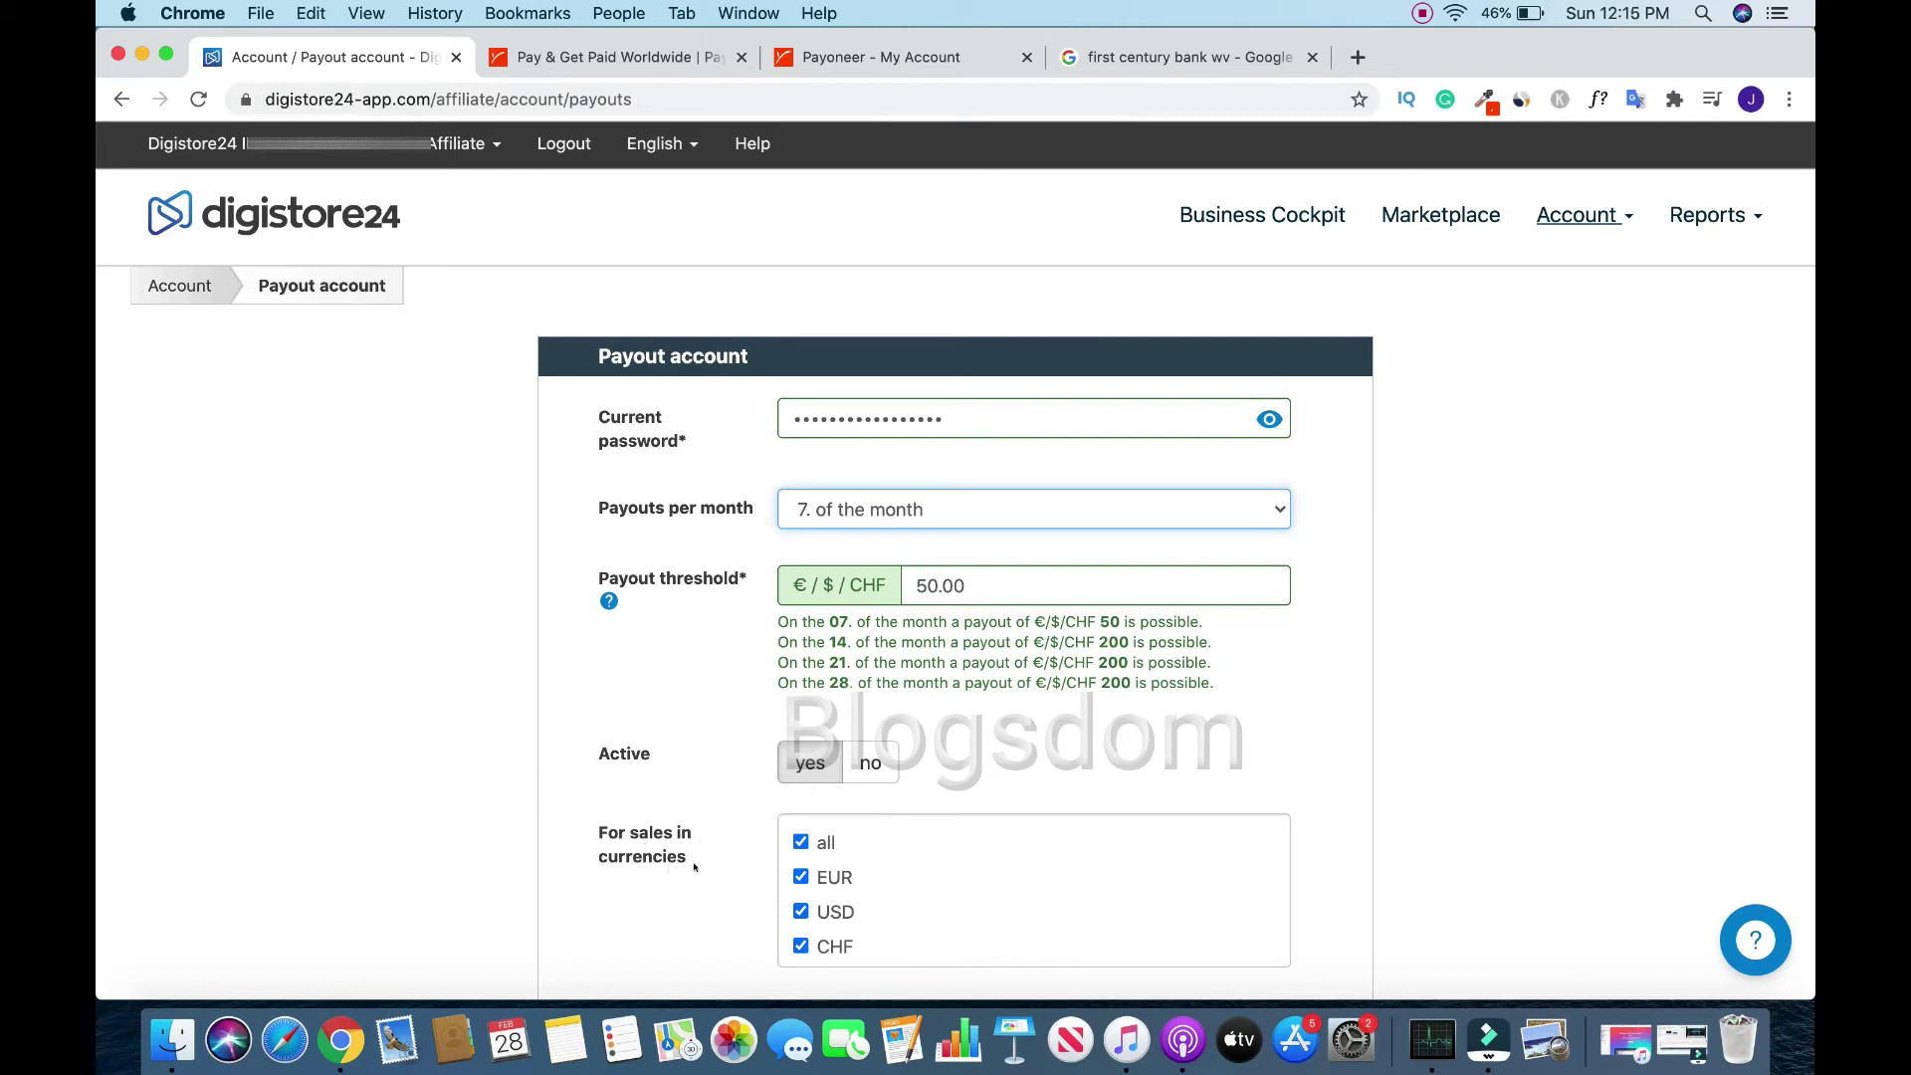
pyautogui.click(1339, 840)
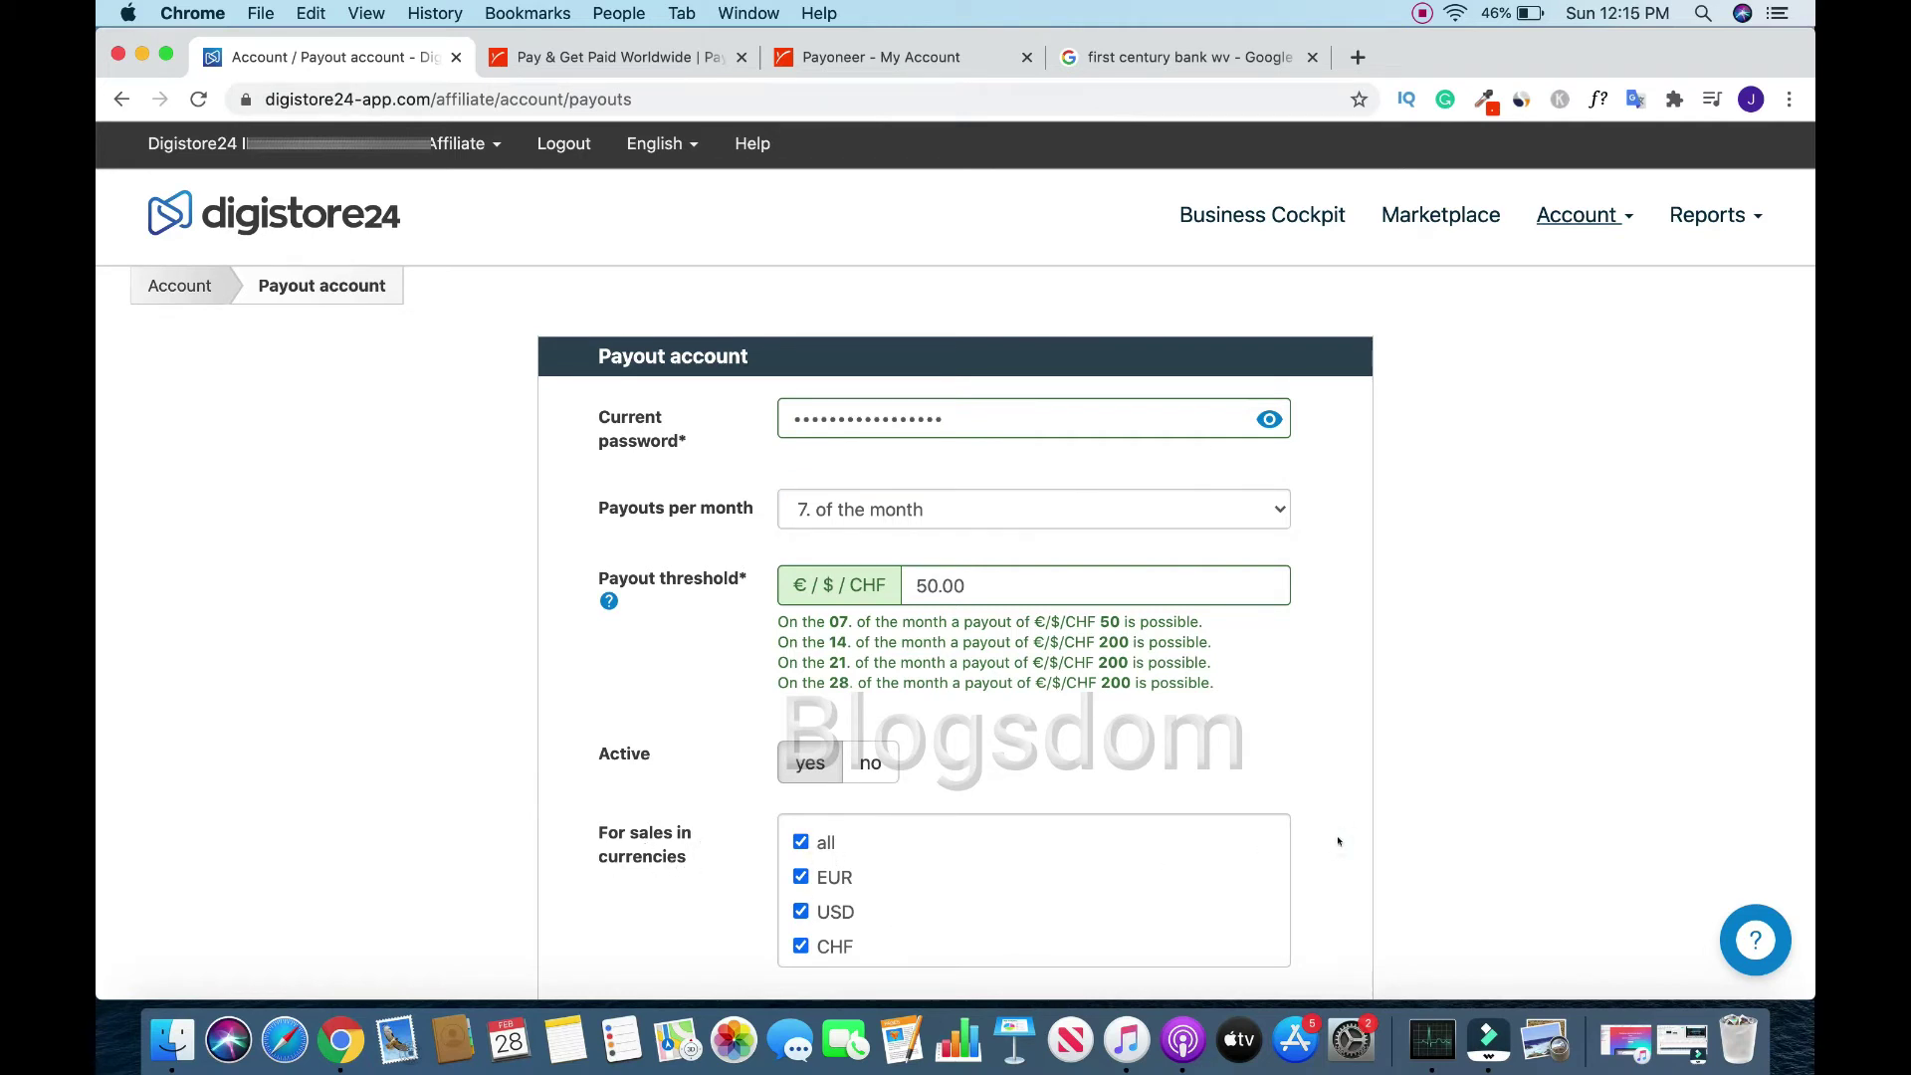
pyautogui.scroll(-10, 1338, 841)
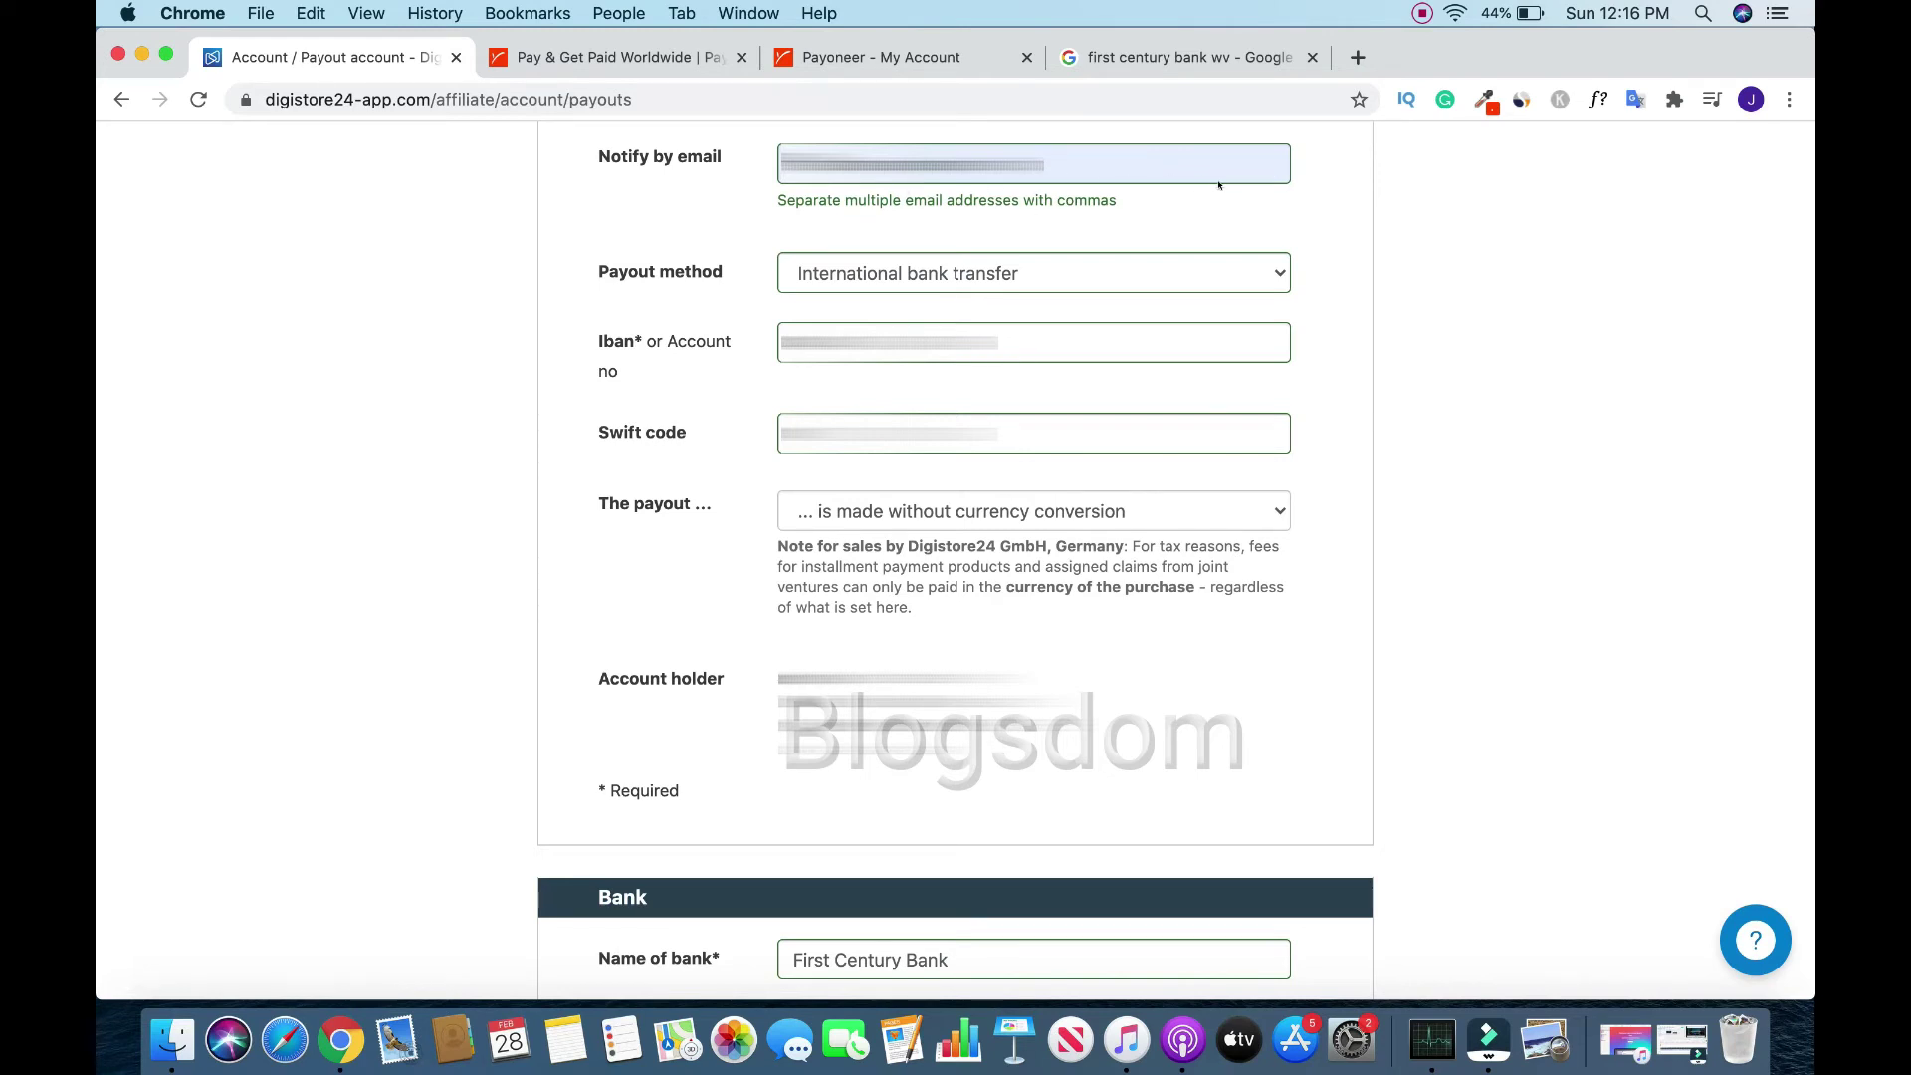
# Open the Payout method dropdown, keeping International bank transfer
pyautogui.click(1274, 277)
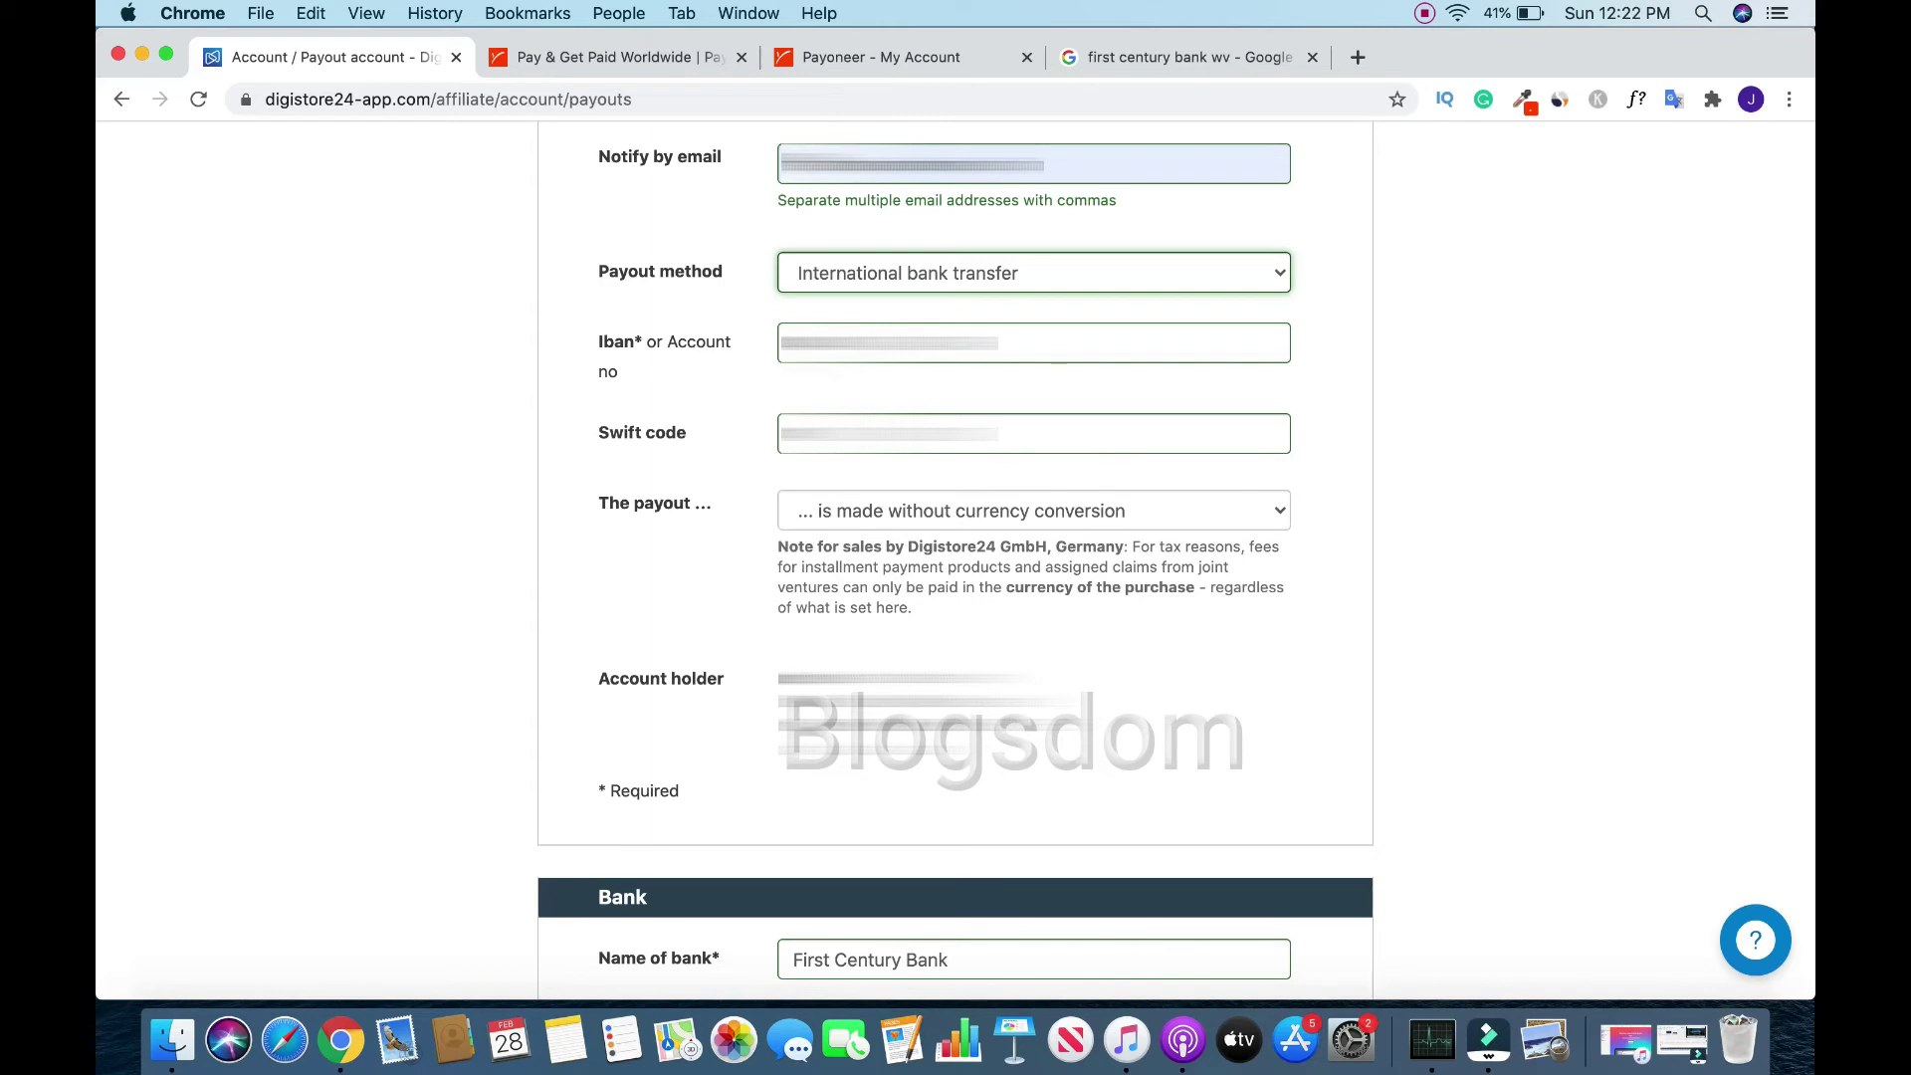
# From the Payoneer dashboard, open the USD balance's receiving accounts
pyautogui.click(897, 56)
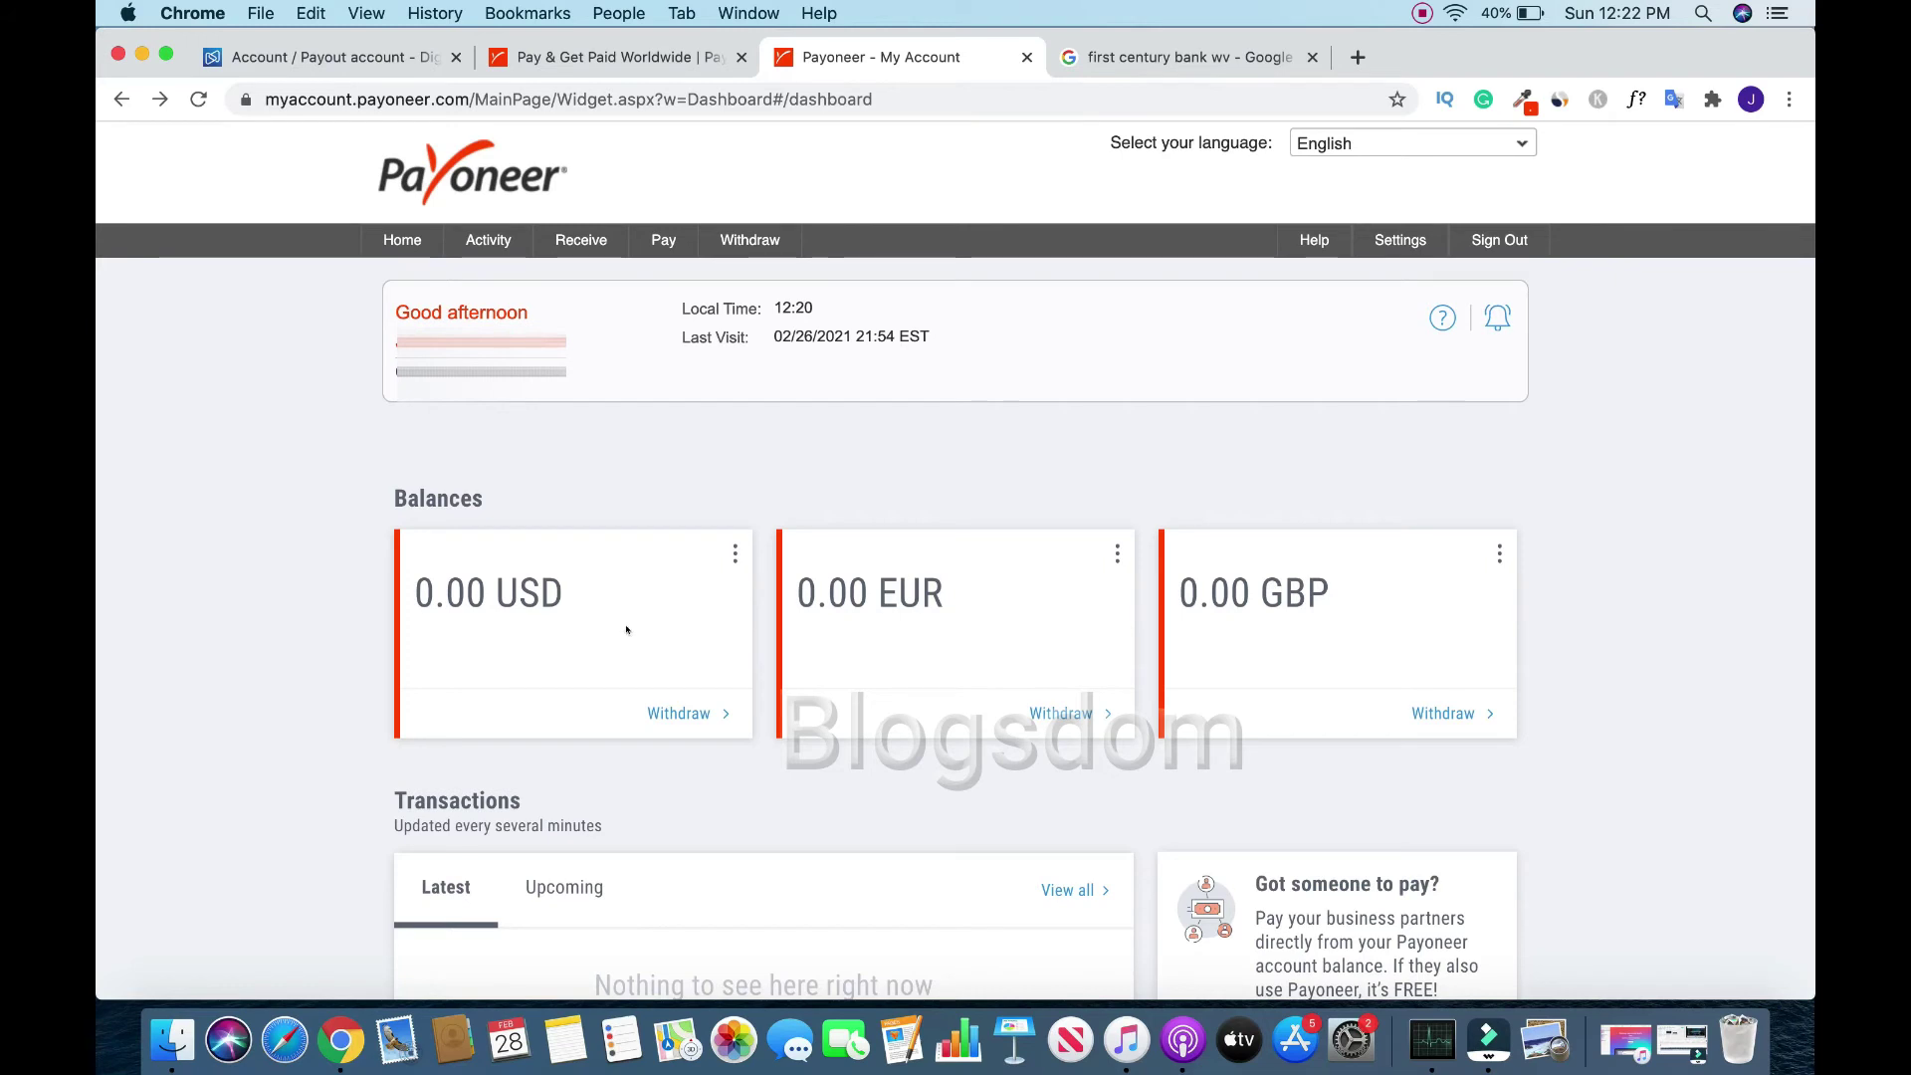
pyautogui.click(732, 553)
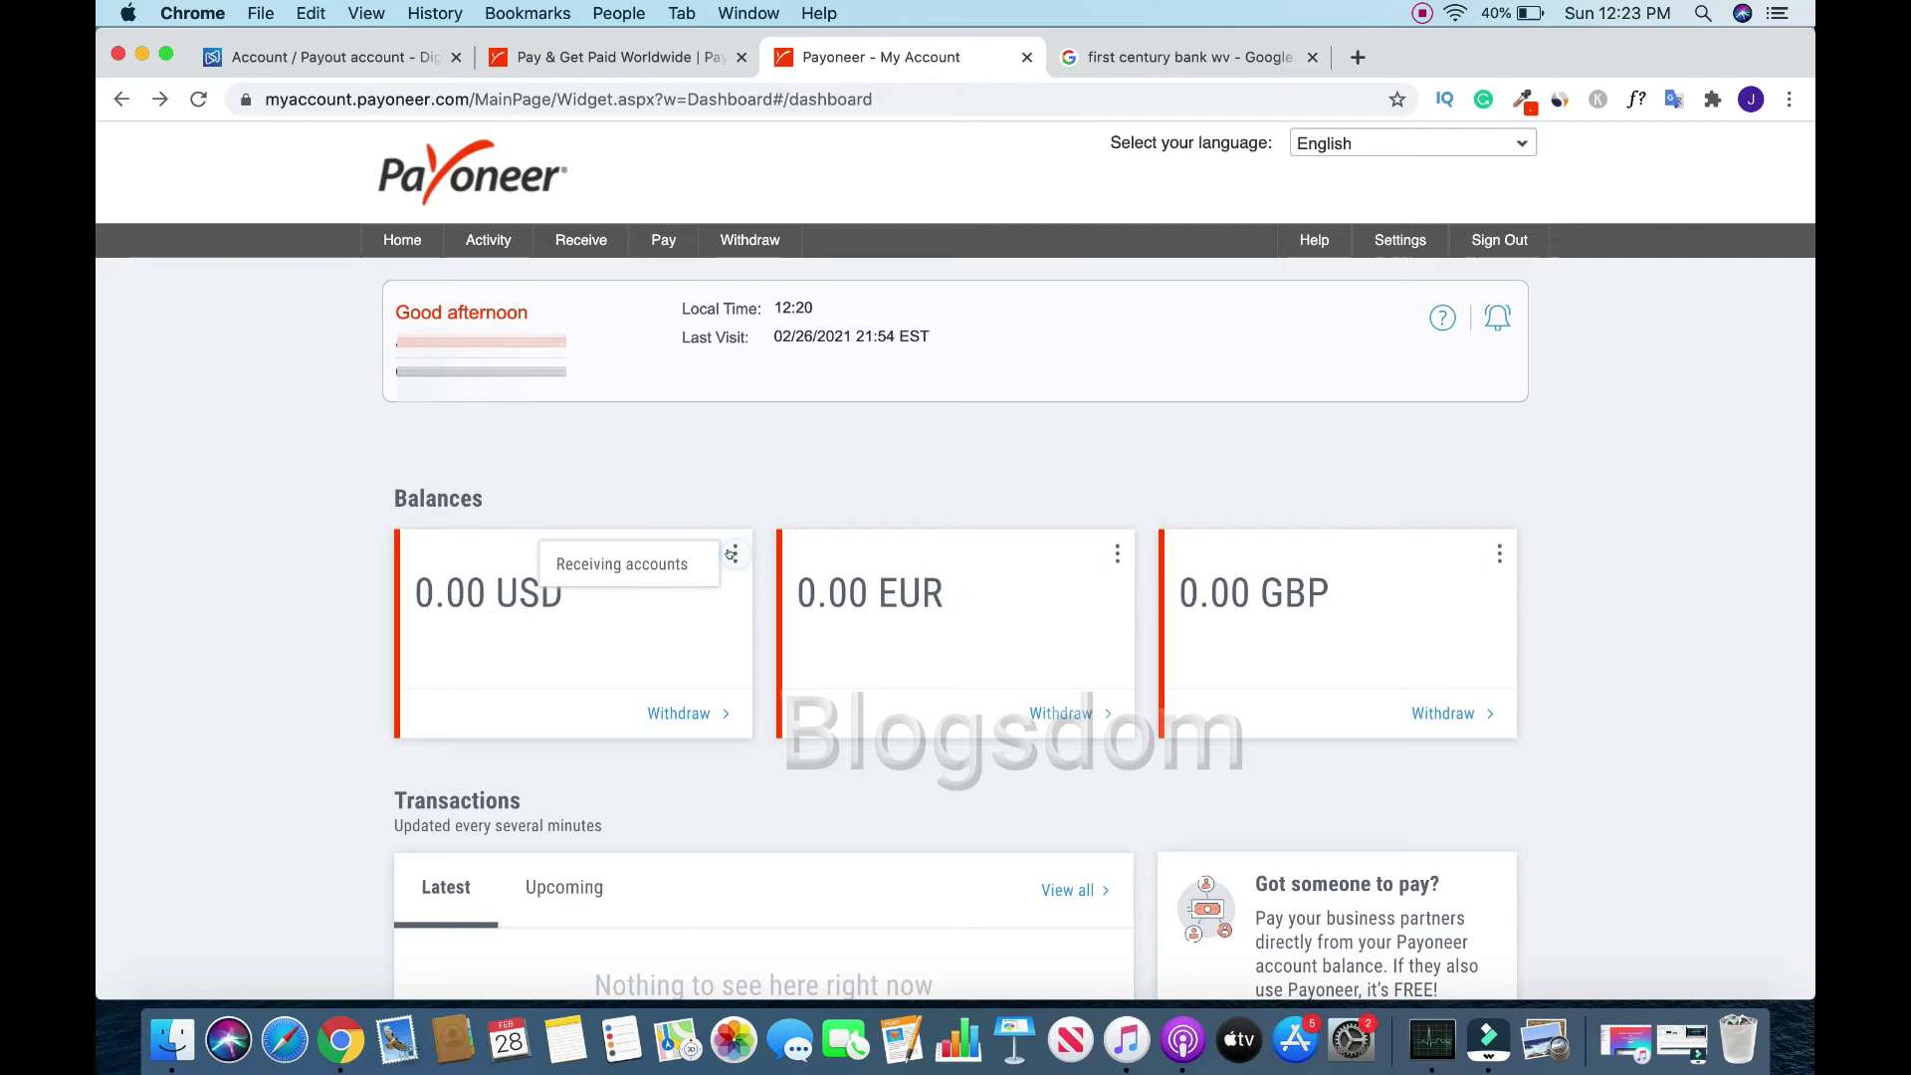
pyautogui.click(643, 561)
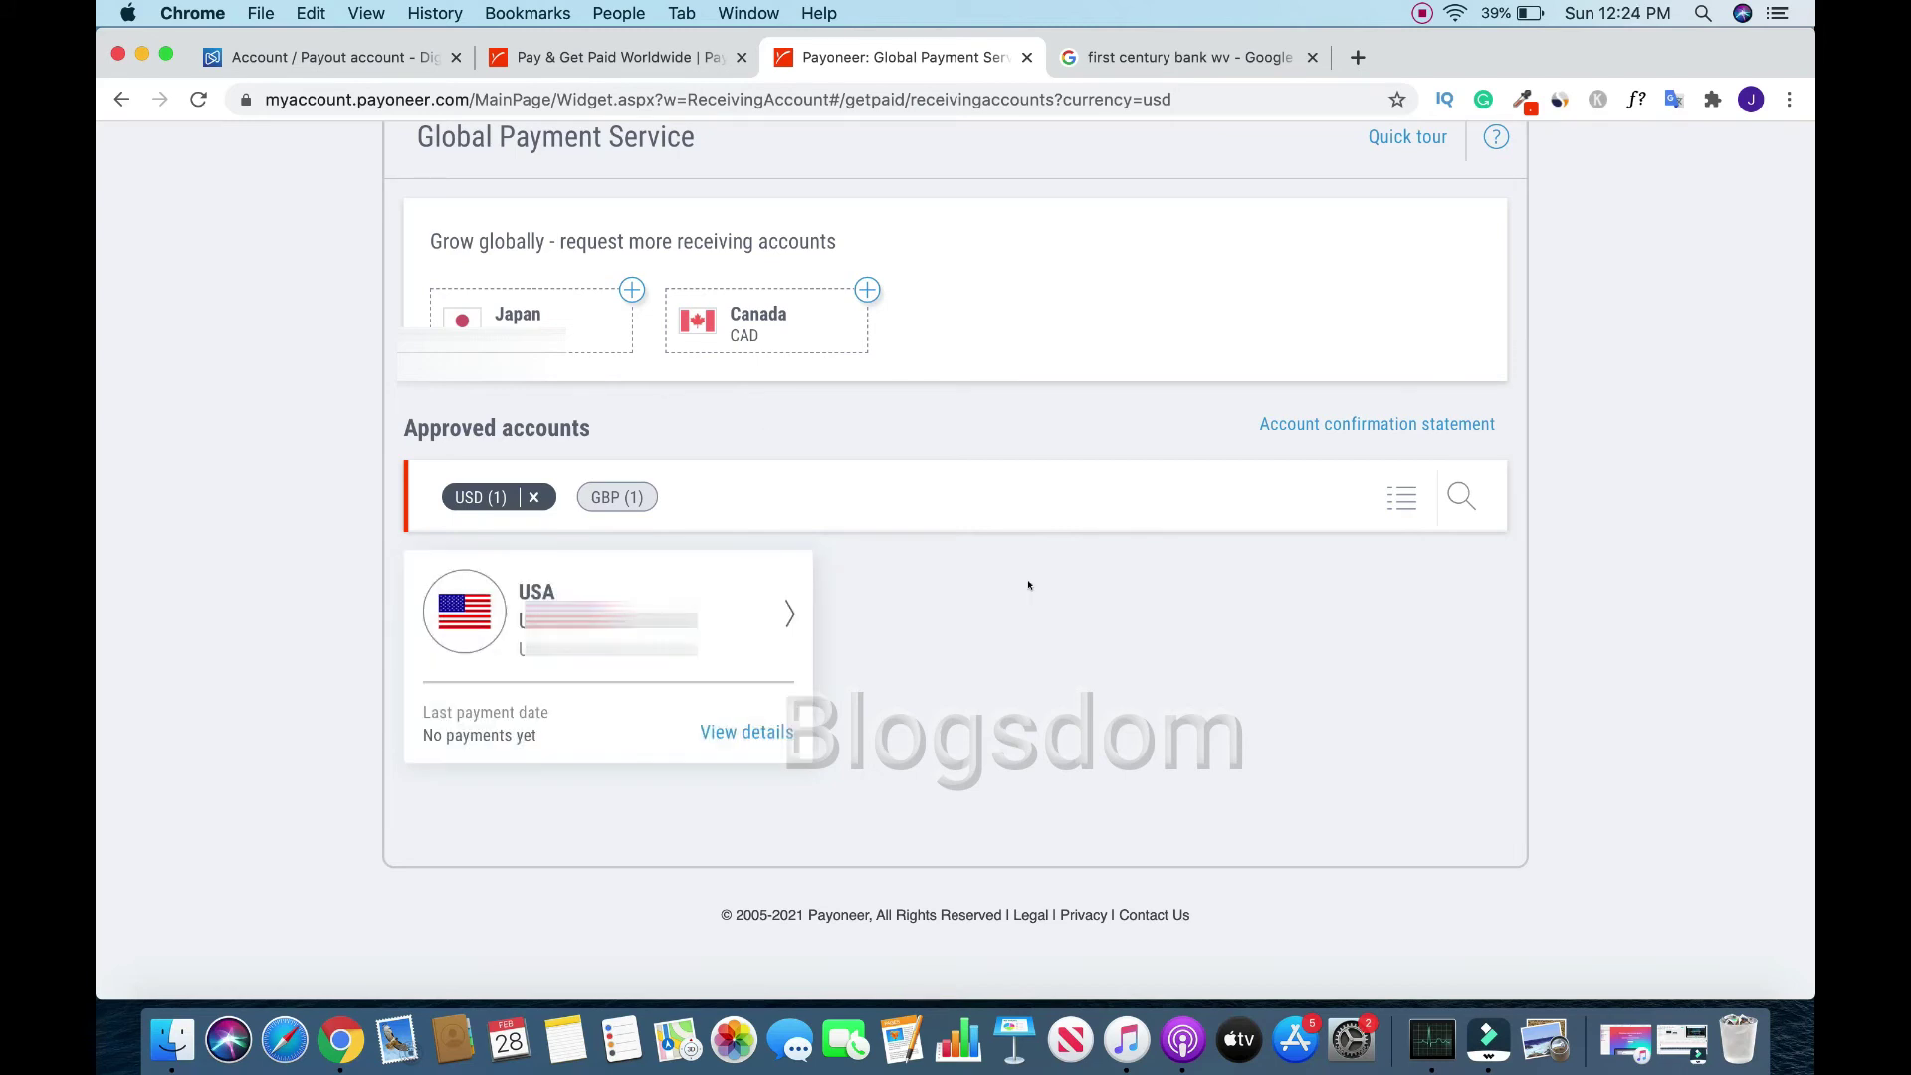
# View the USA account's First Century Bank details, then go to its Google search results
pyautogui.click(757, 733)
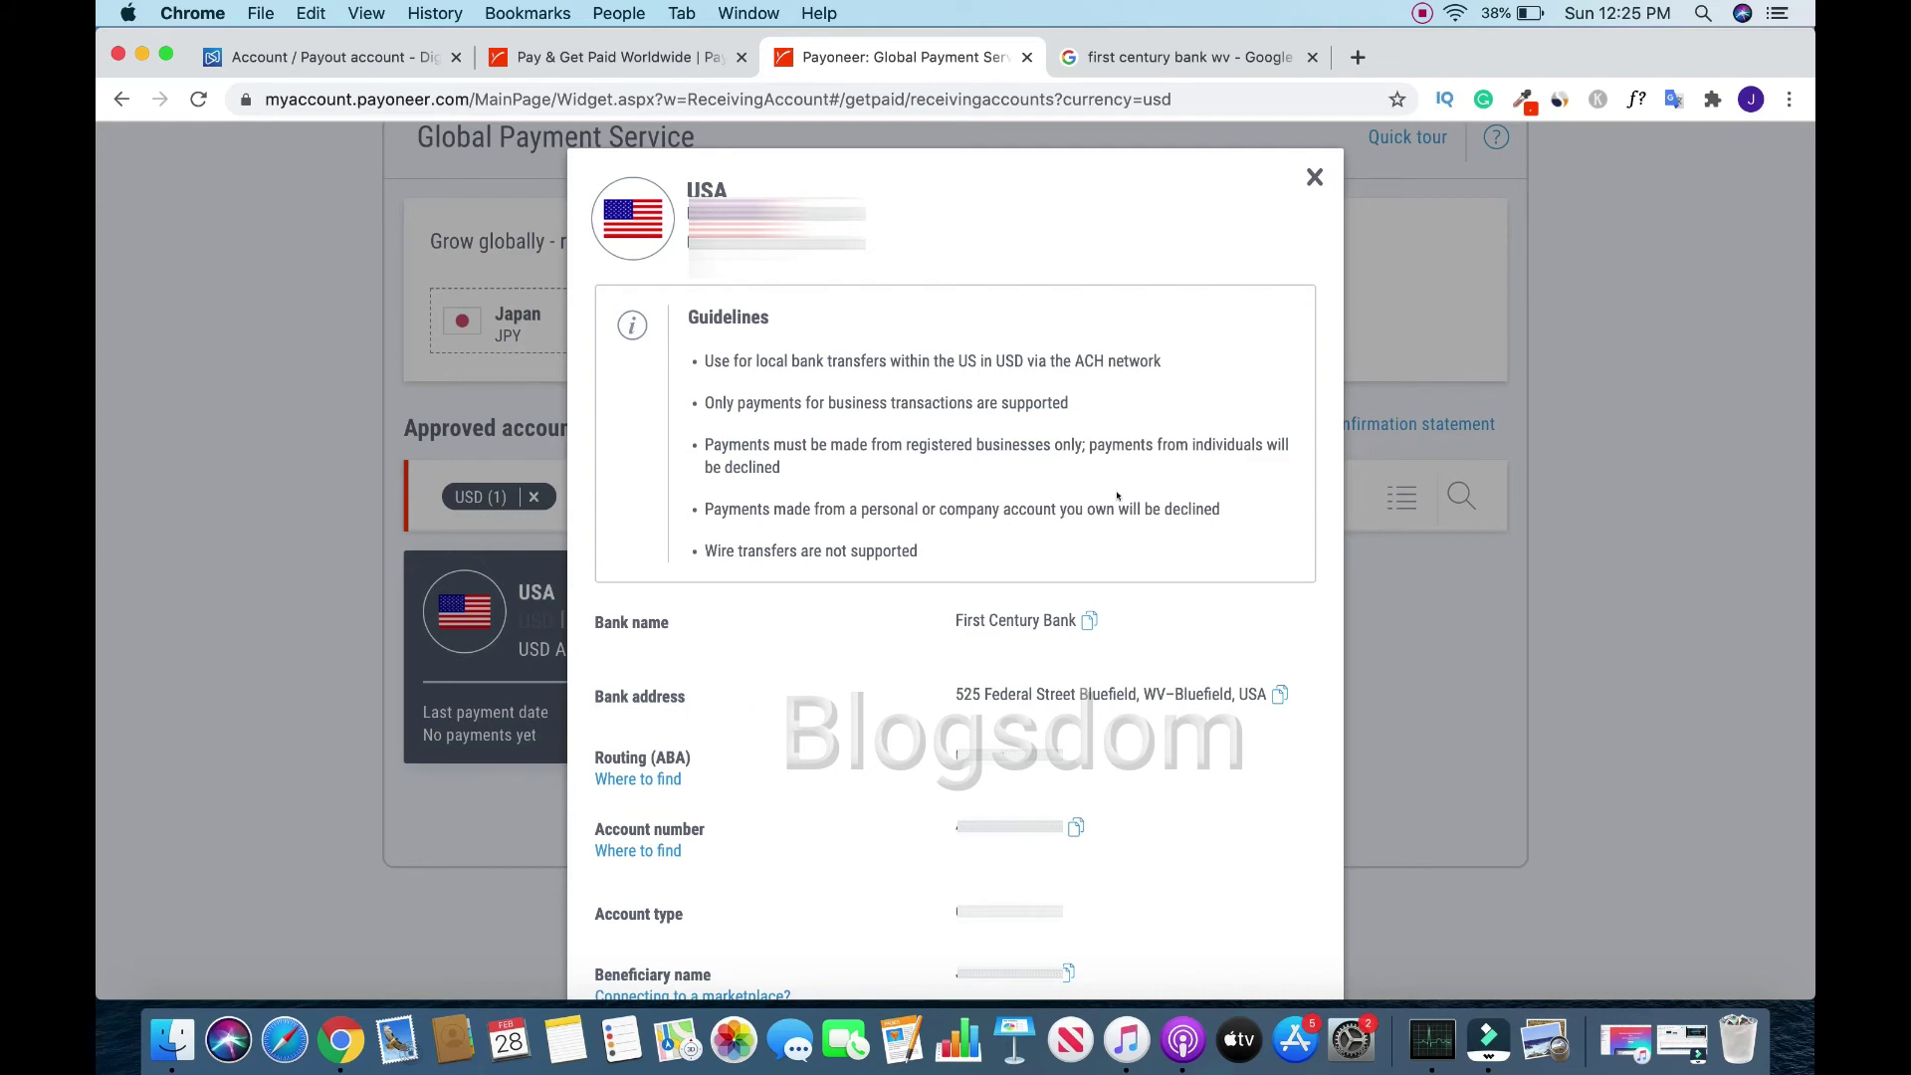
pyautogui.click(1179, 57)
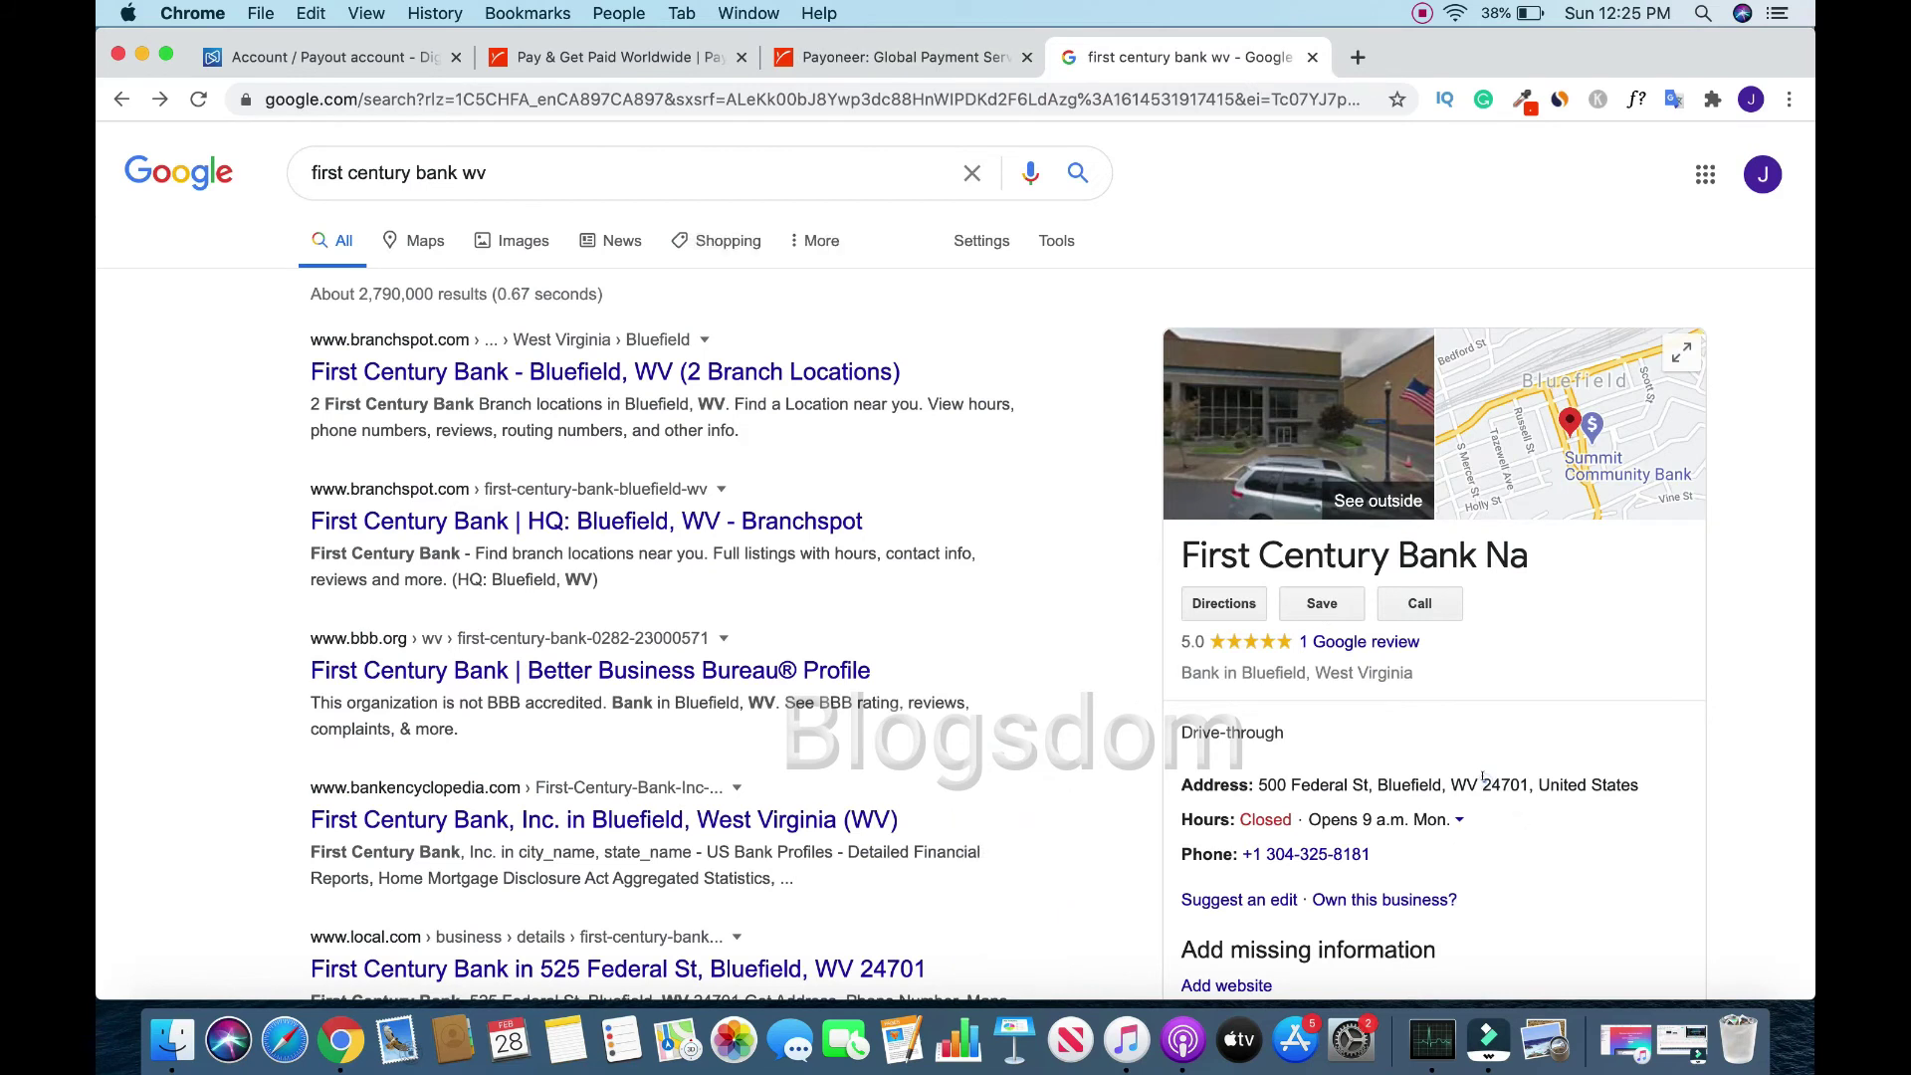
# Highlight First Century Bank's ZIP code 24701, then return to the Digistore24 bank form
pyautogui.moveTo(1481, 784); pyautogui.dragTo(1528, 784)
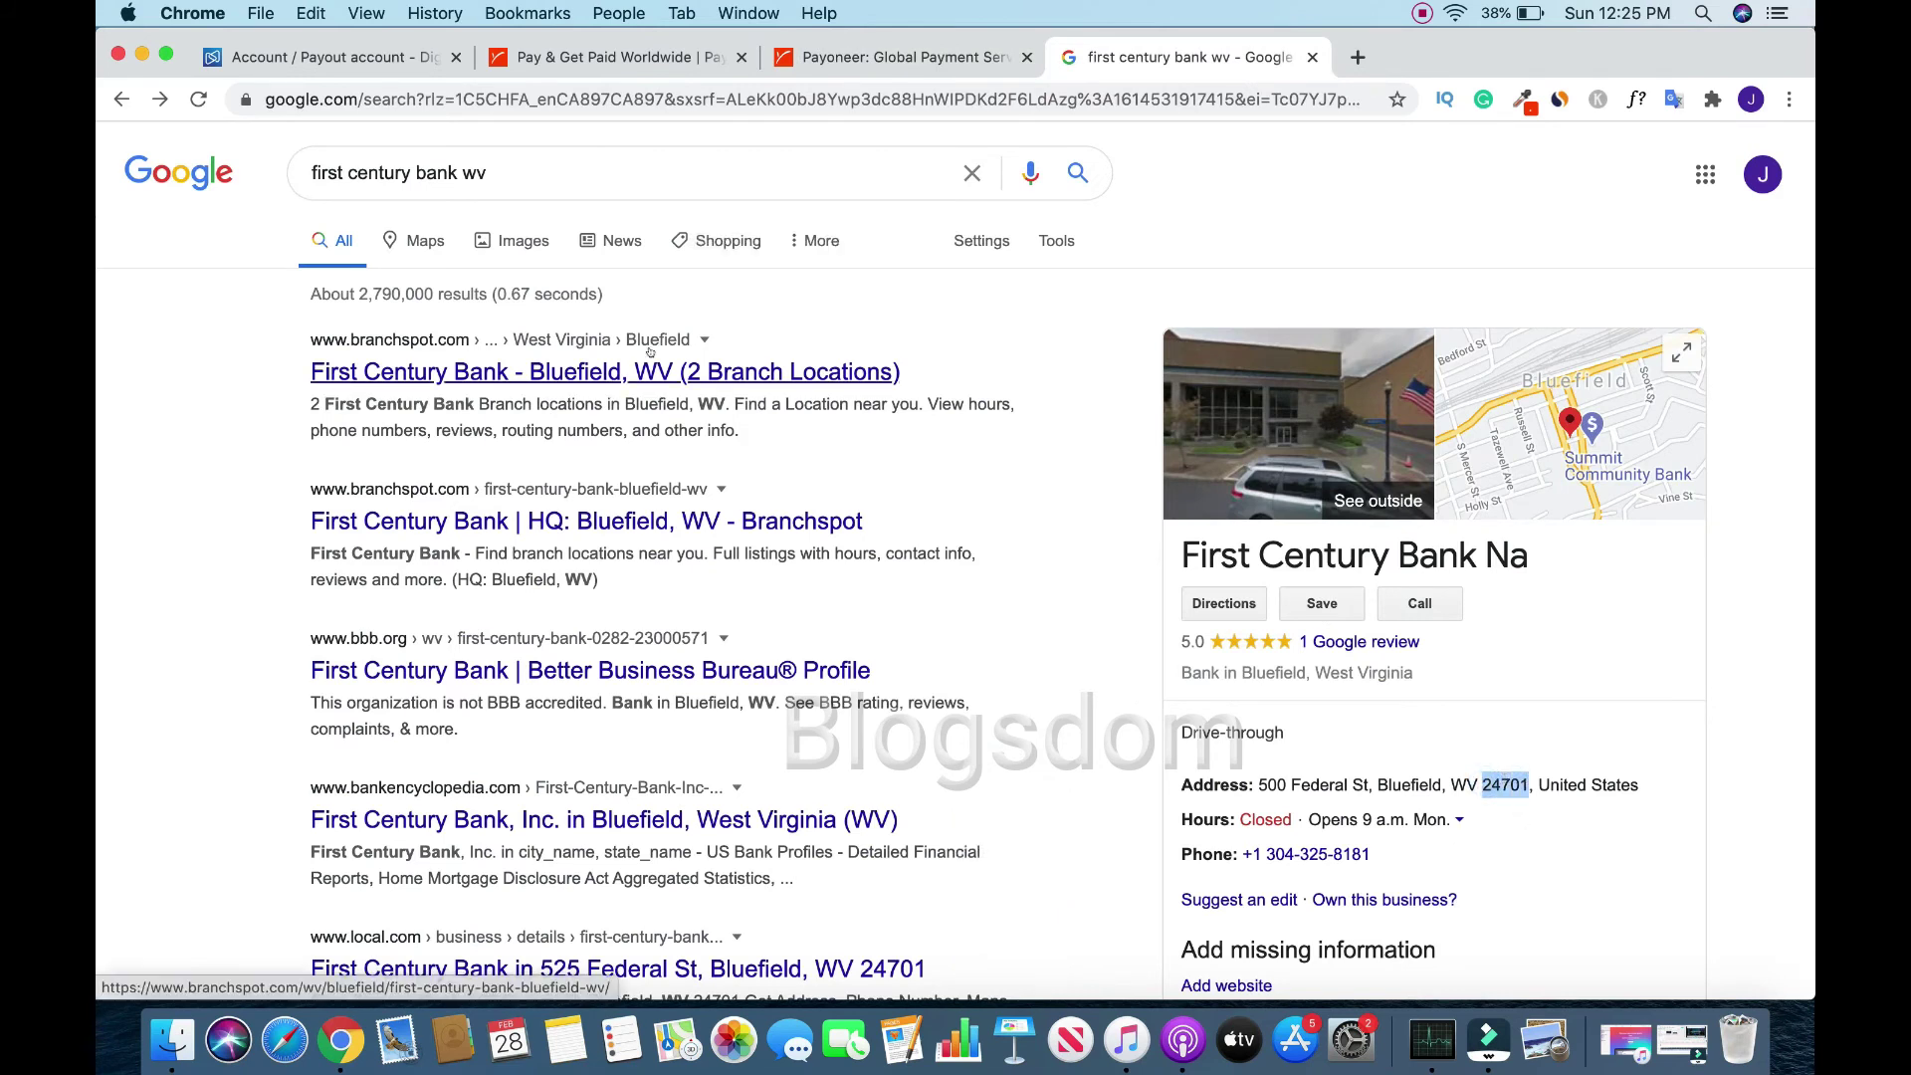
pyautogui.click(201, 371)
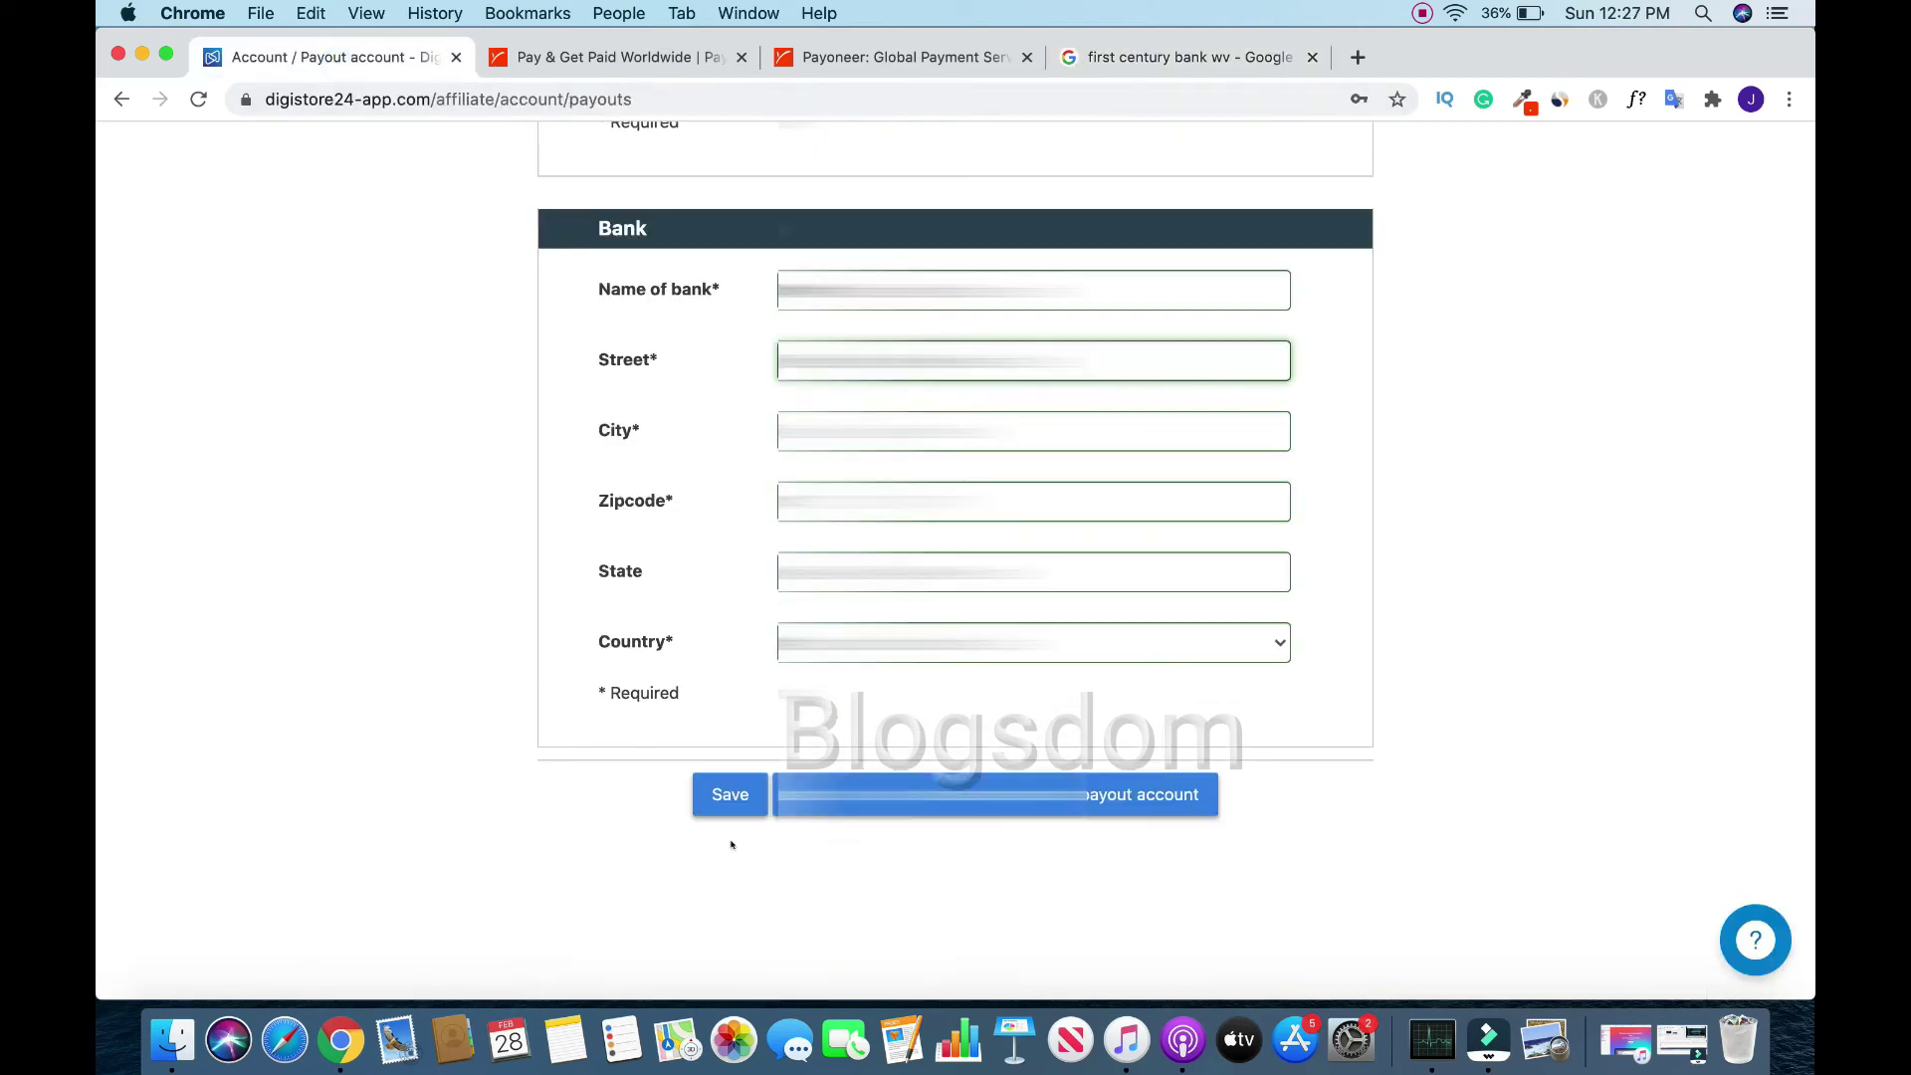
# Save the bank details on the Digistore24 payout account form
pyautogui.click(730, 800)
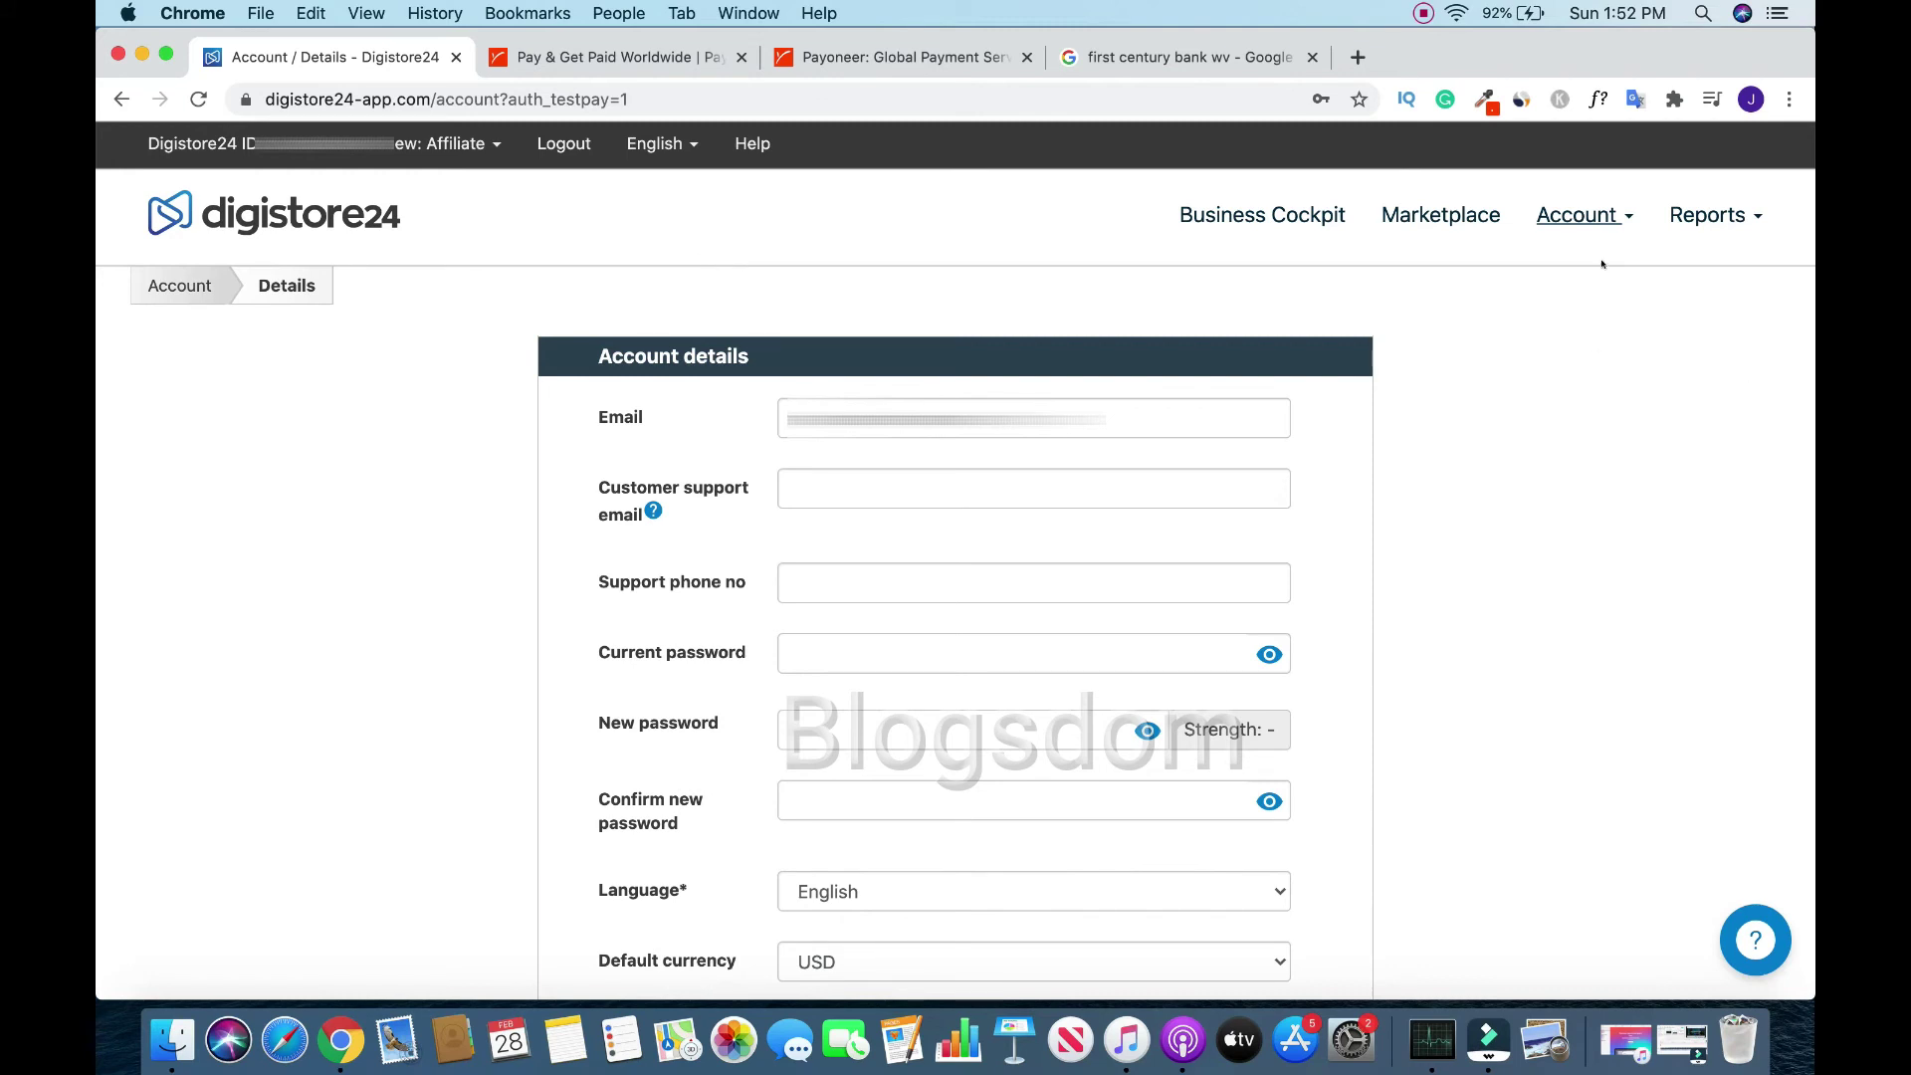
# Keep English as the account language and USD as the default currency
pyautogui.click(1611, 219)
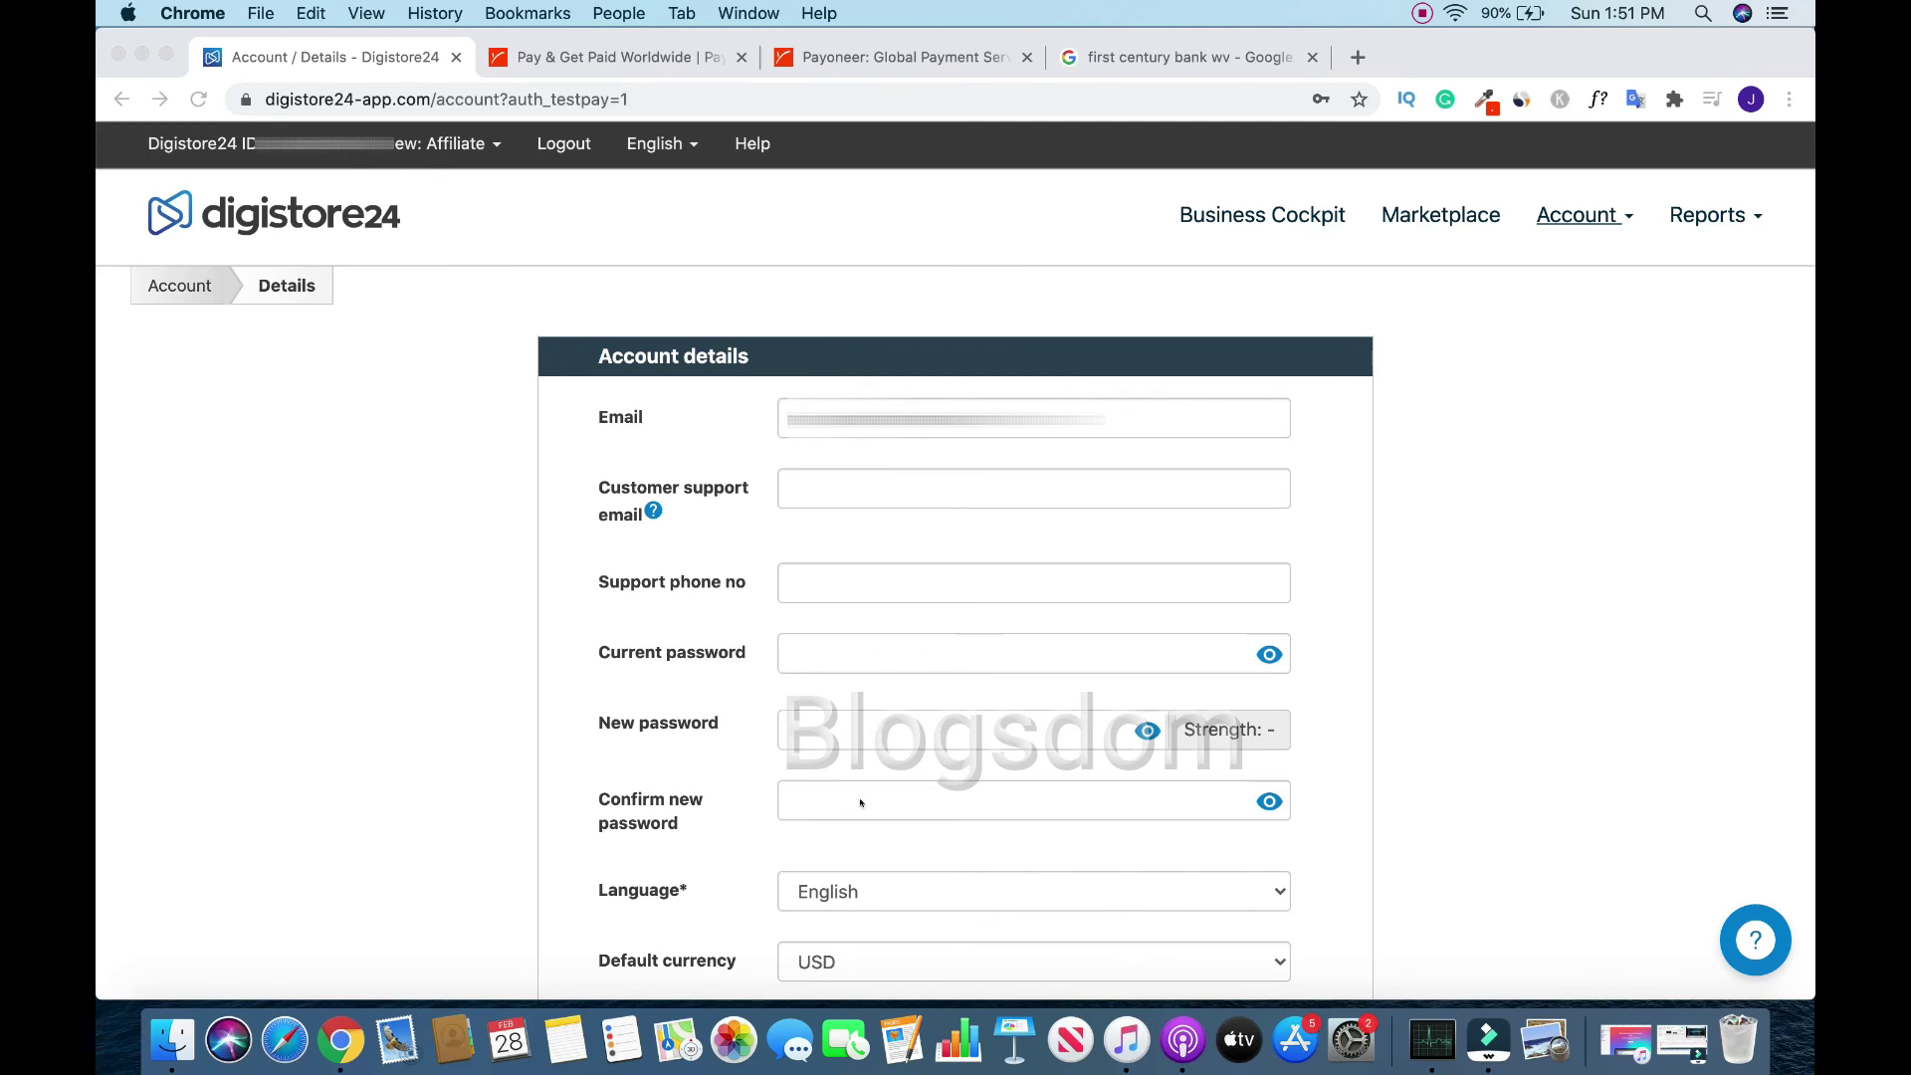
pyautogui.click(1287, 888)
pyautogui.click(1275, 889)
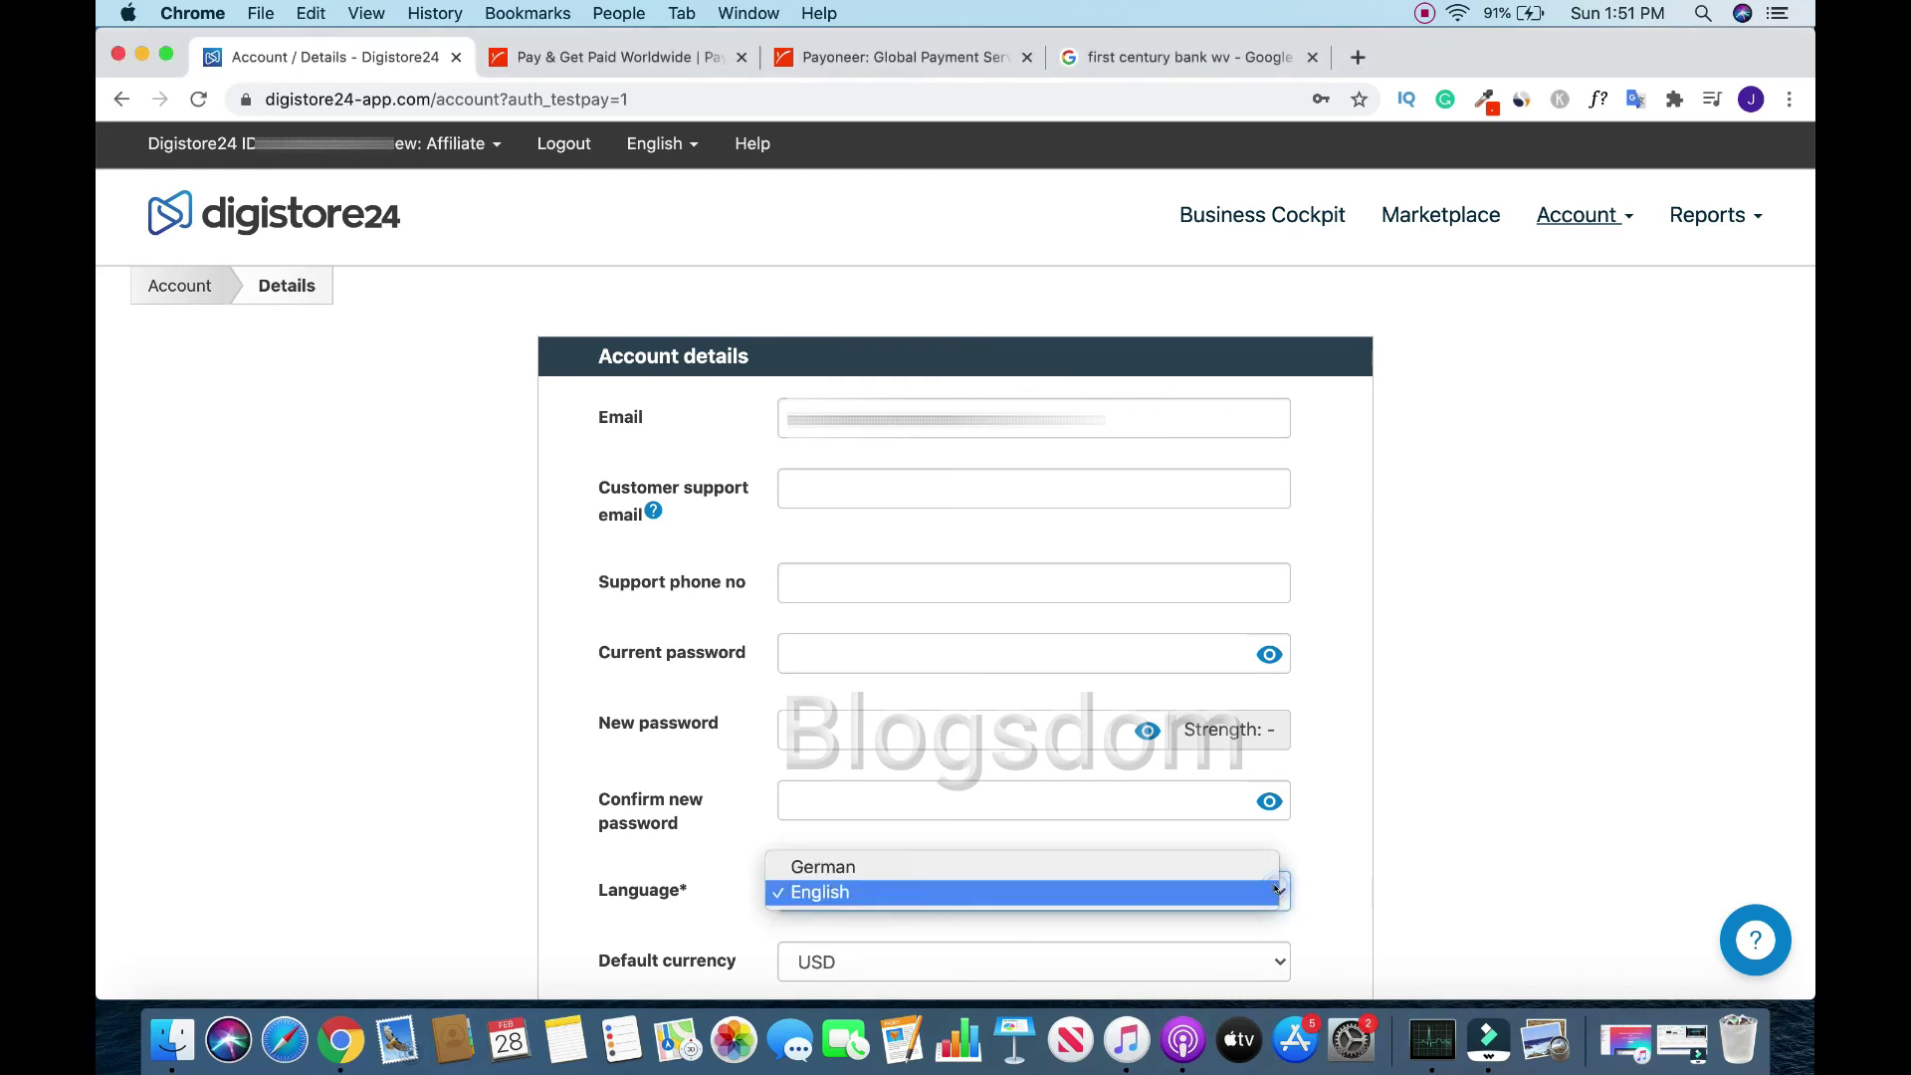
pyautogui.click(1324, 867)
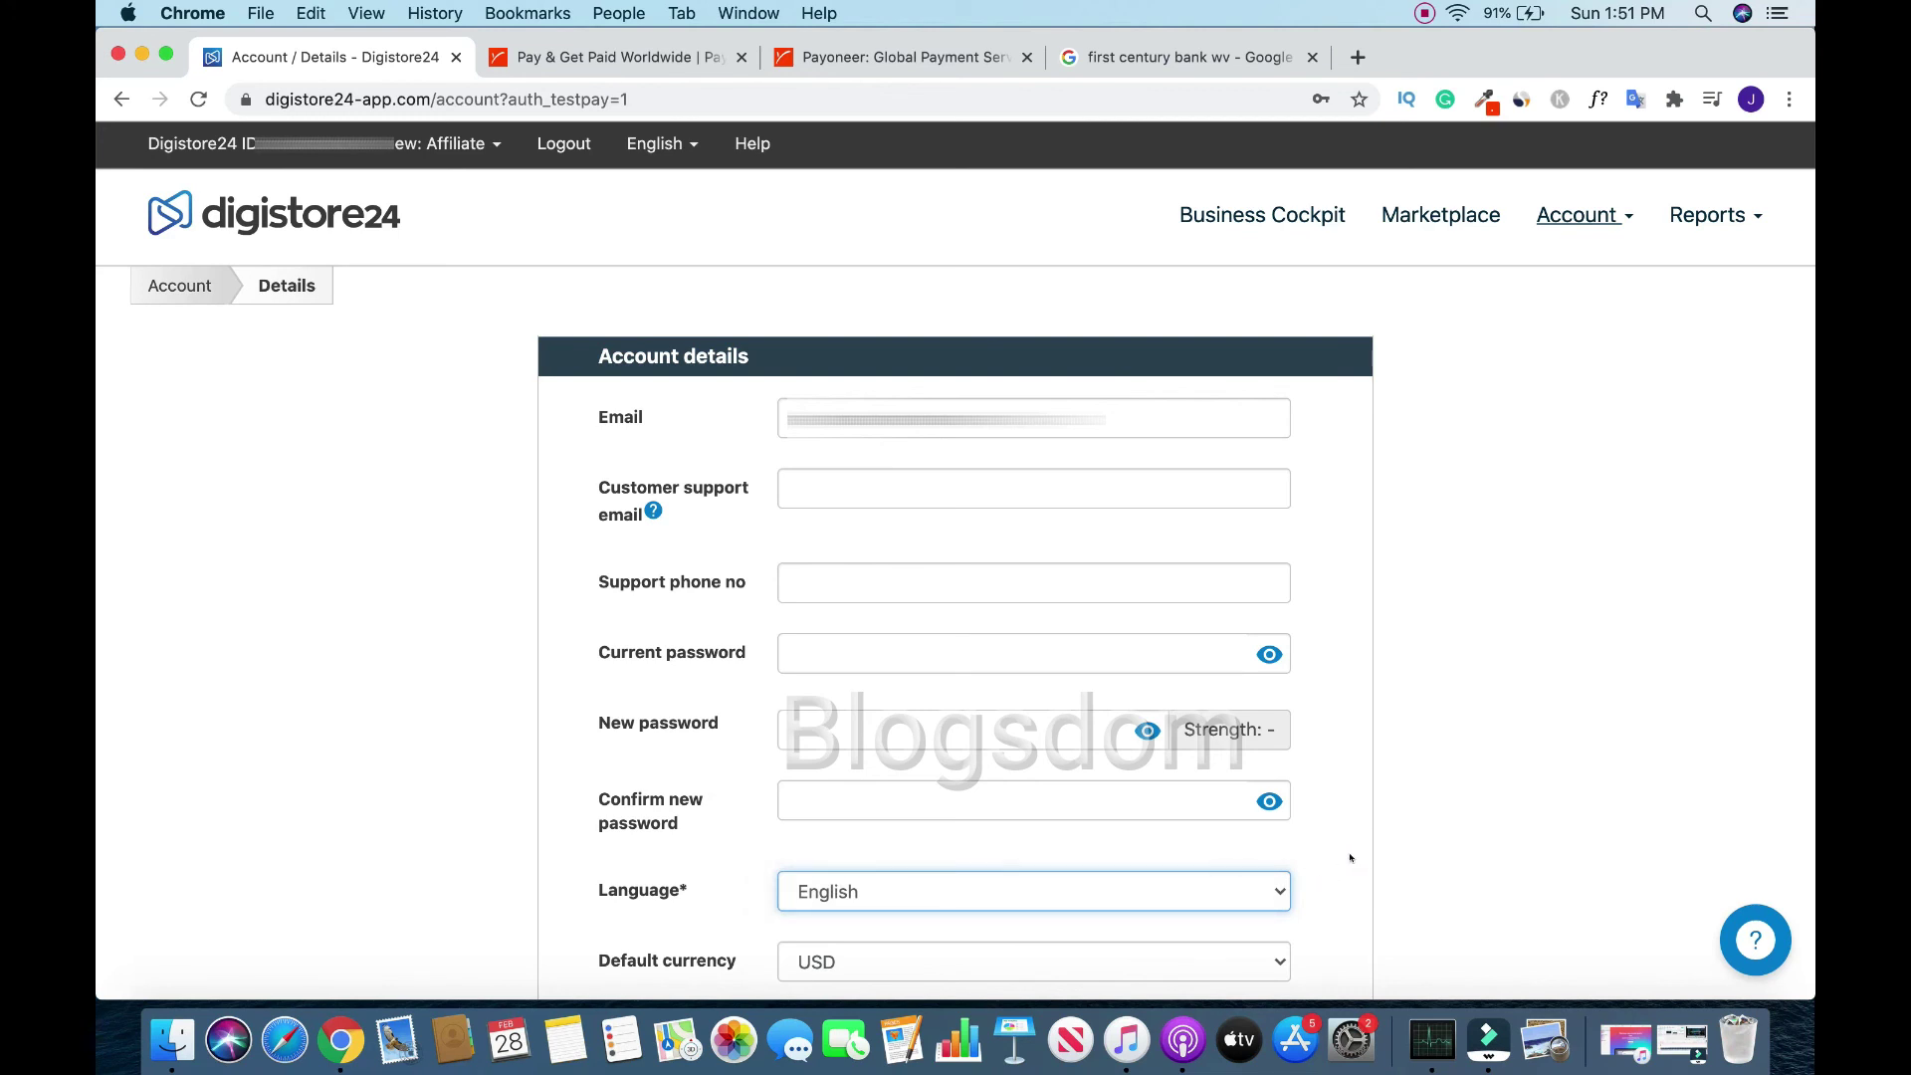
pyautogui.click(1279, 960)
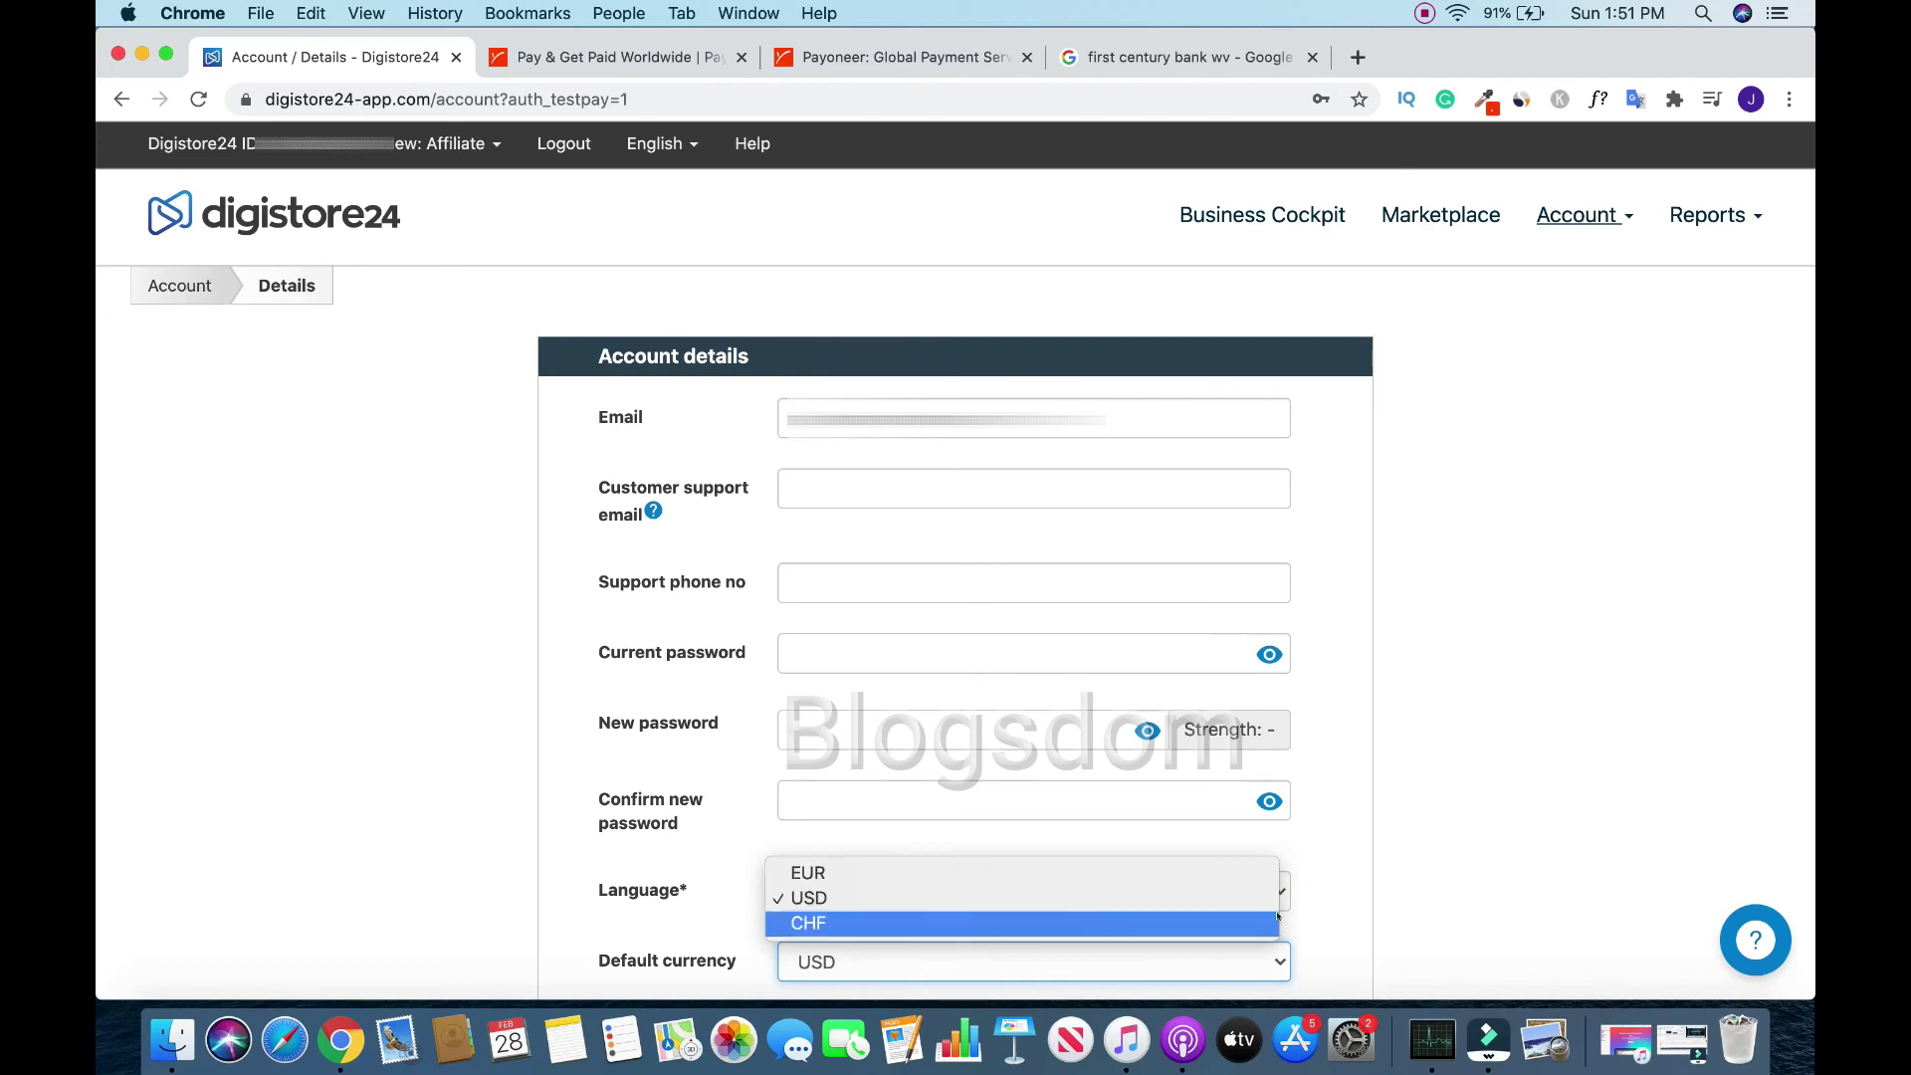
pyautogui.click(1354, 905)
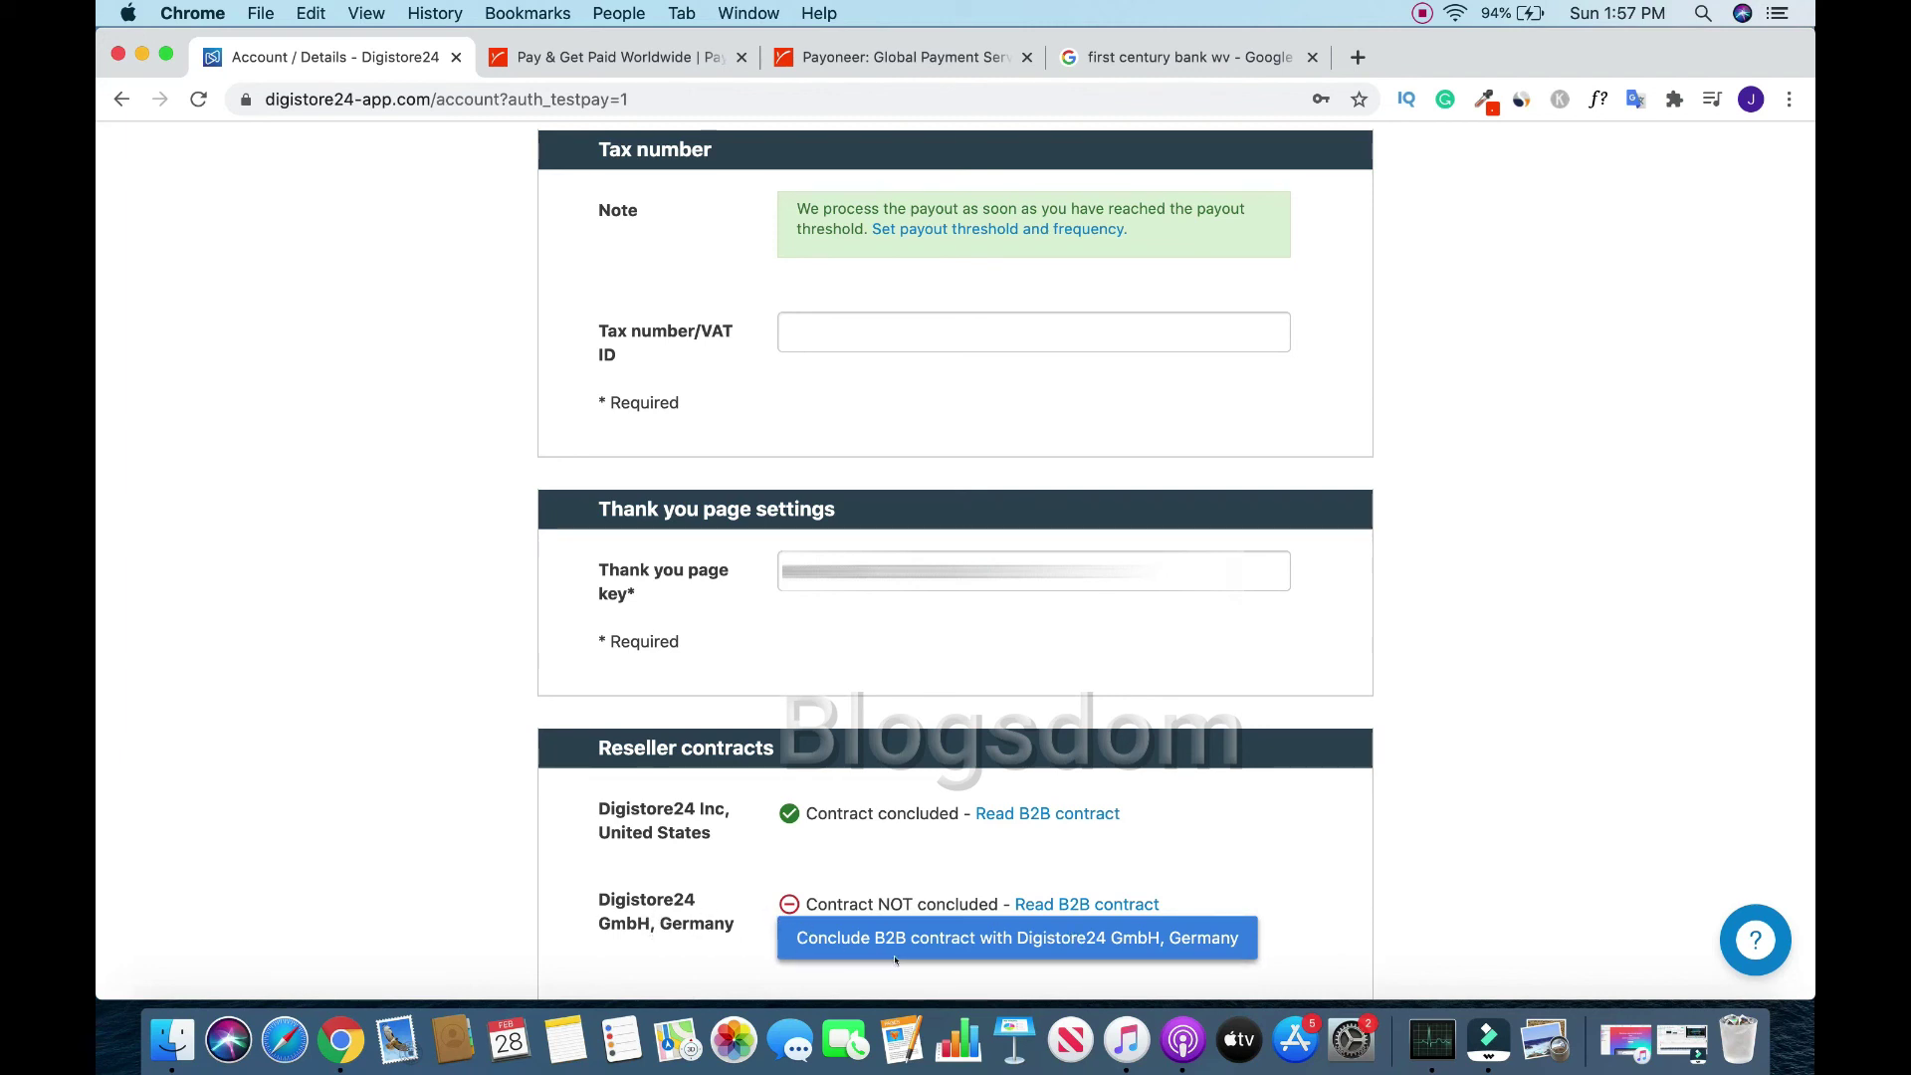
# Request and confirm the B2B contract with Digistore24 GmbH, Germany
pyautogui.click(921, 939)
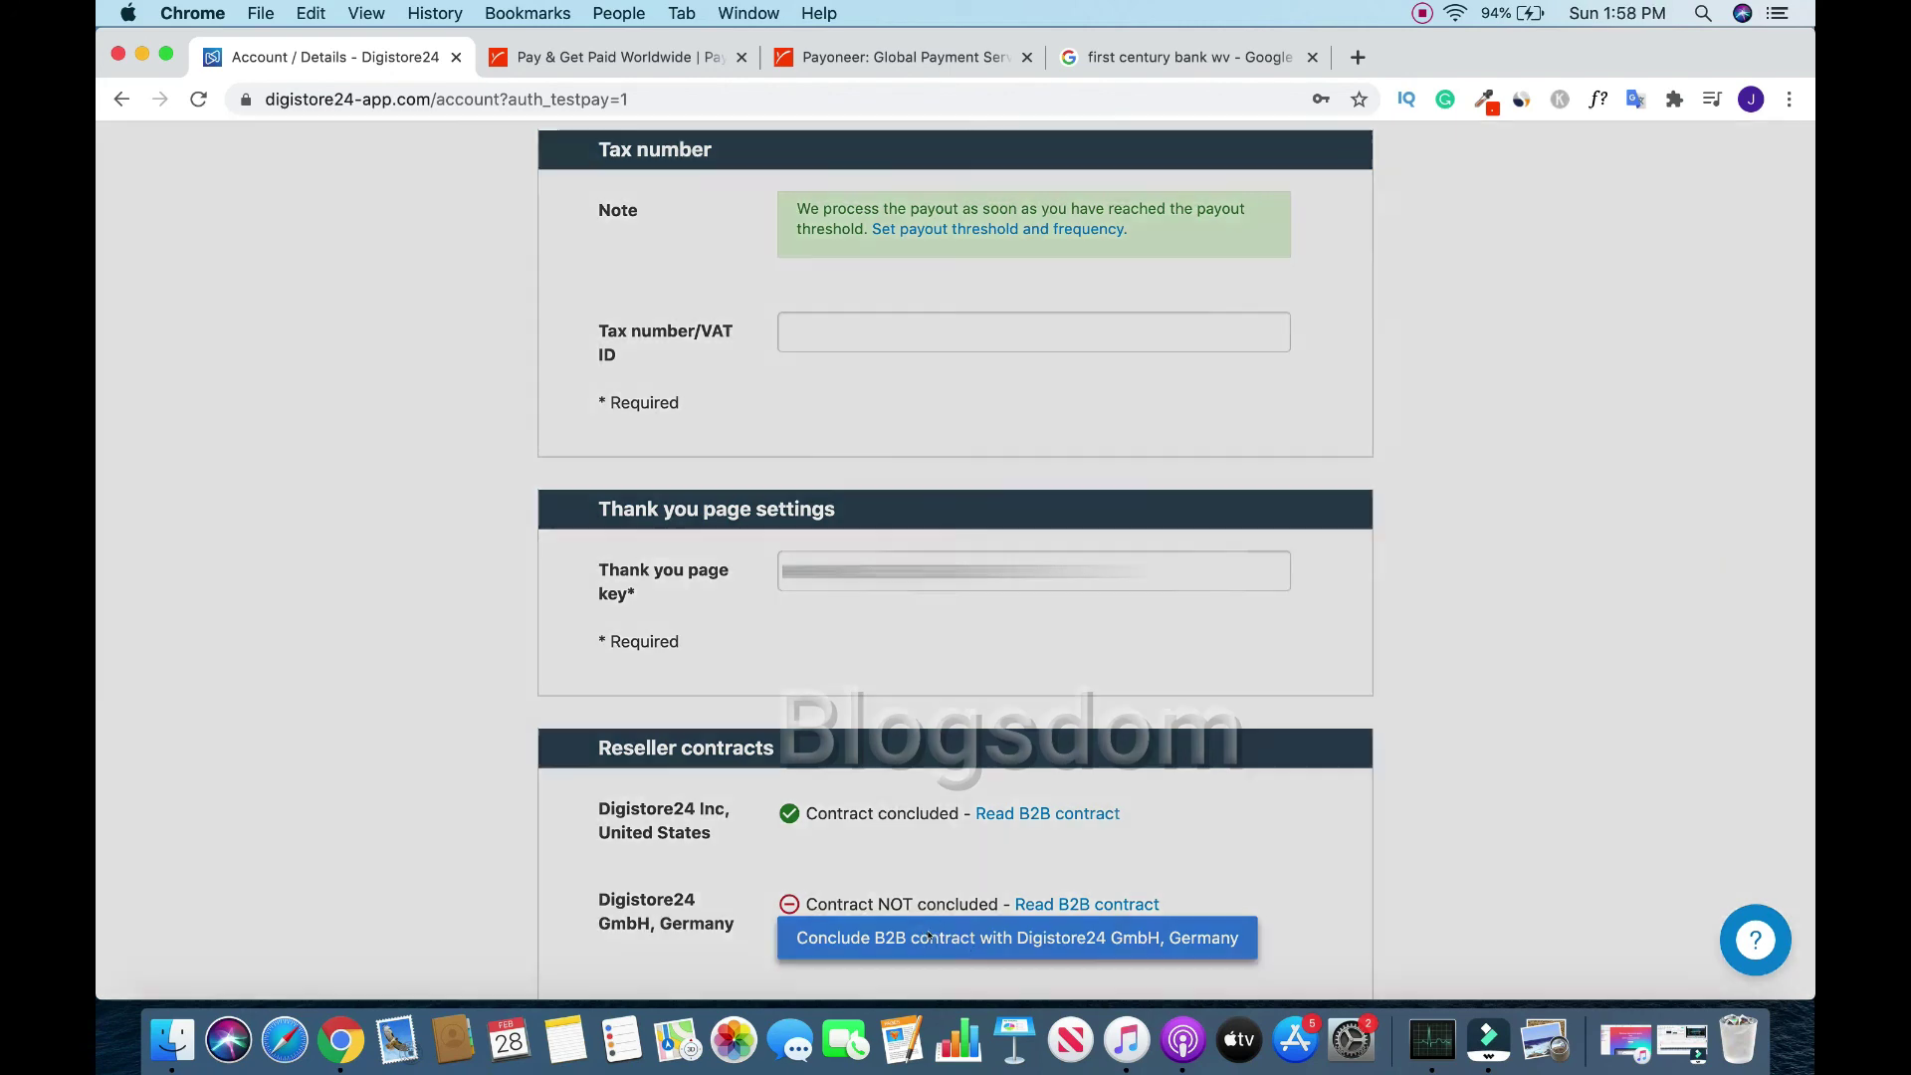
pyautogui.click(1116, 513)
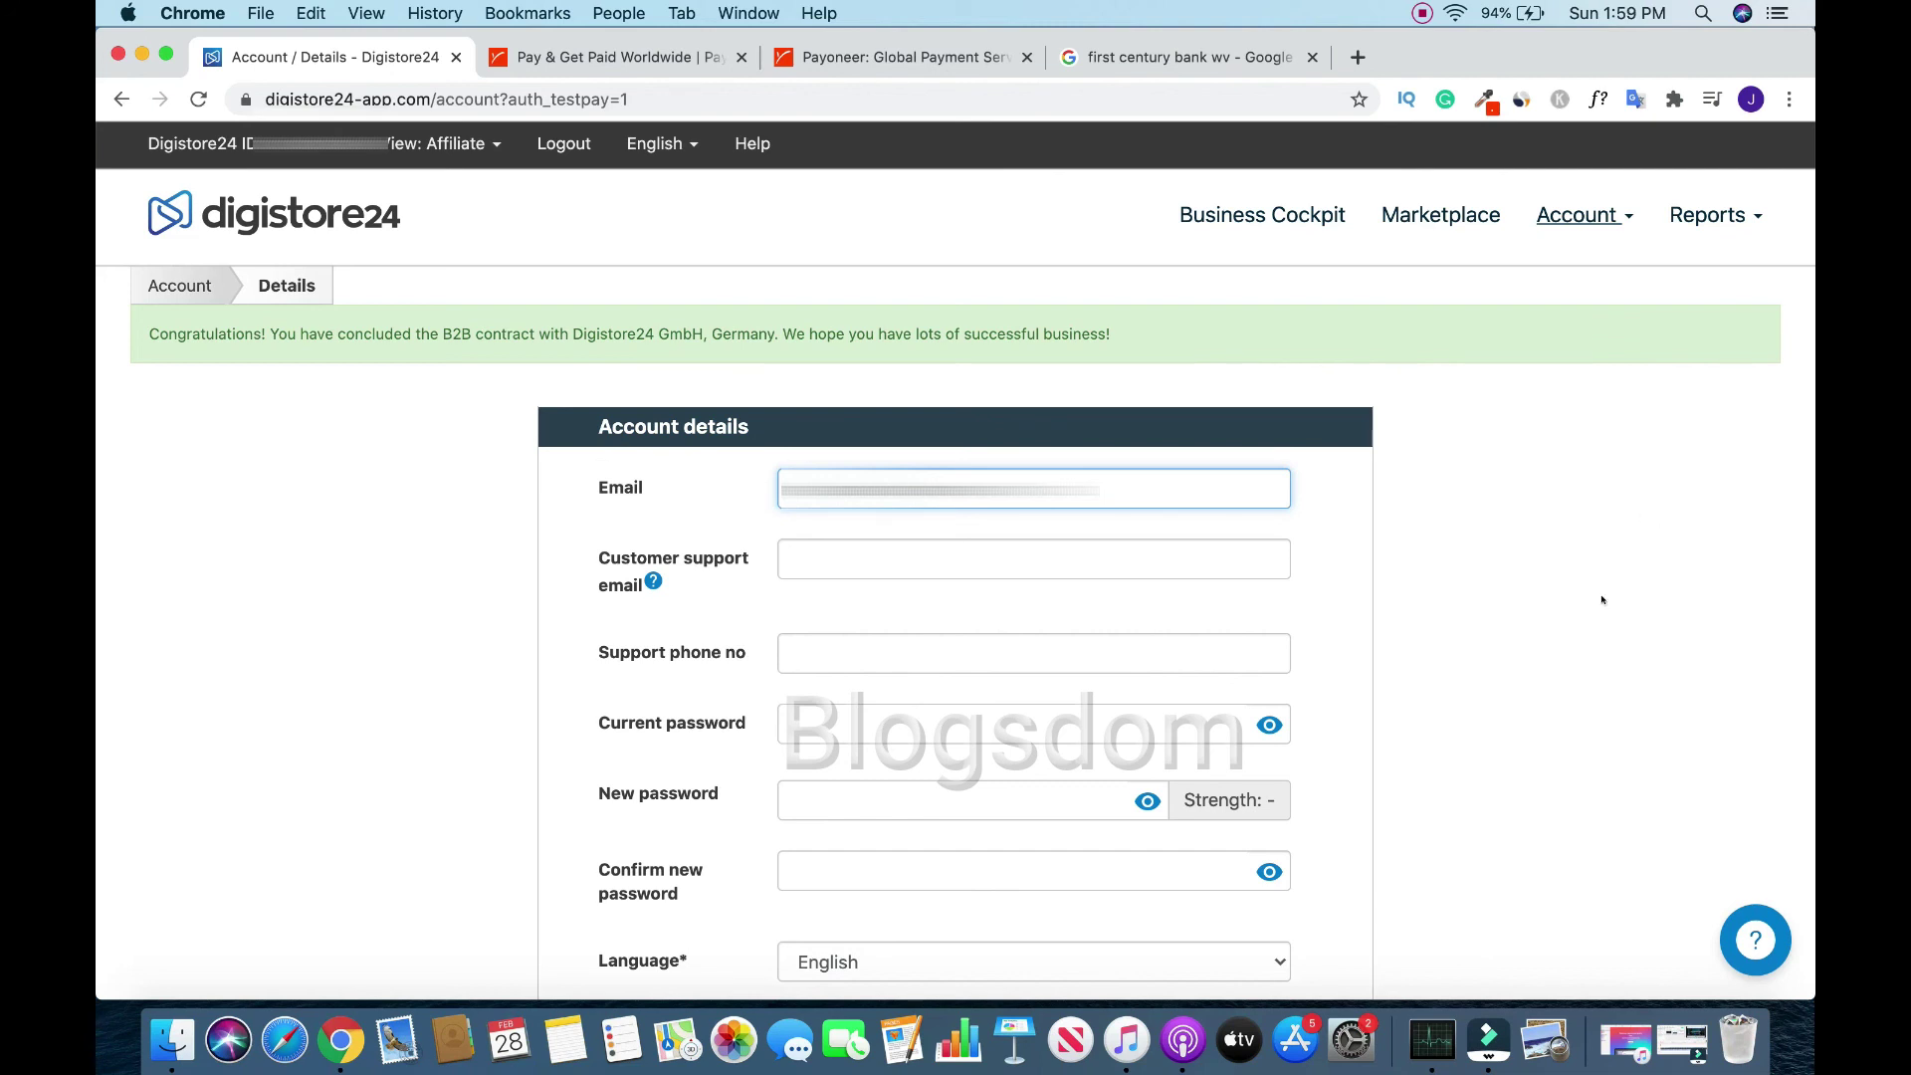
pyautogui.scroll(-10, 1602, 599)
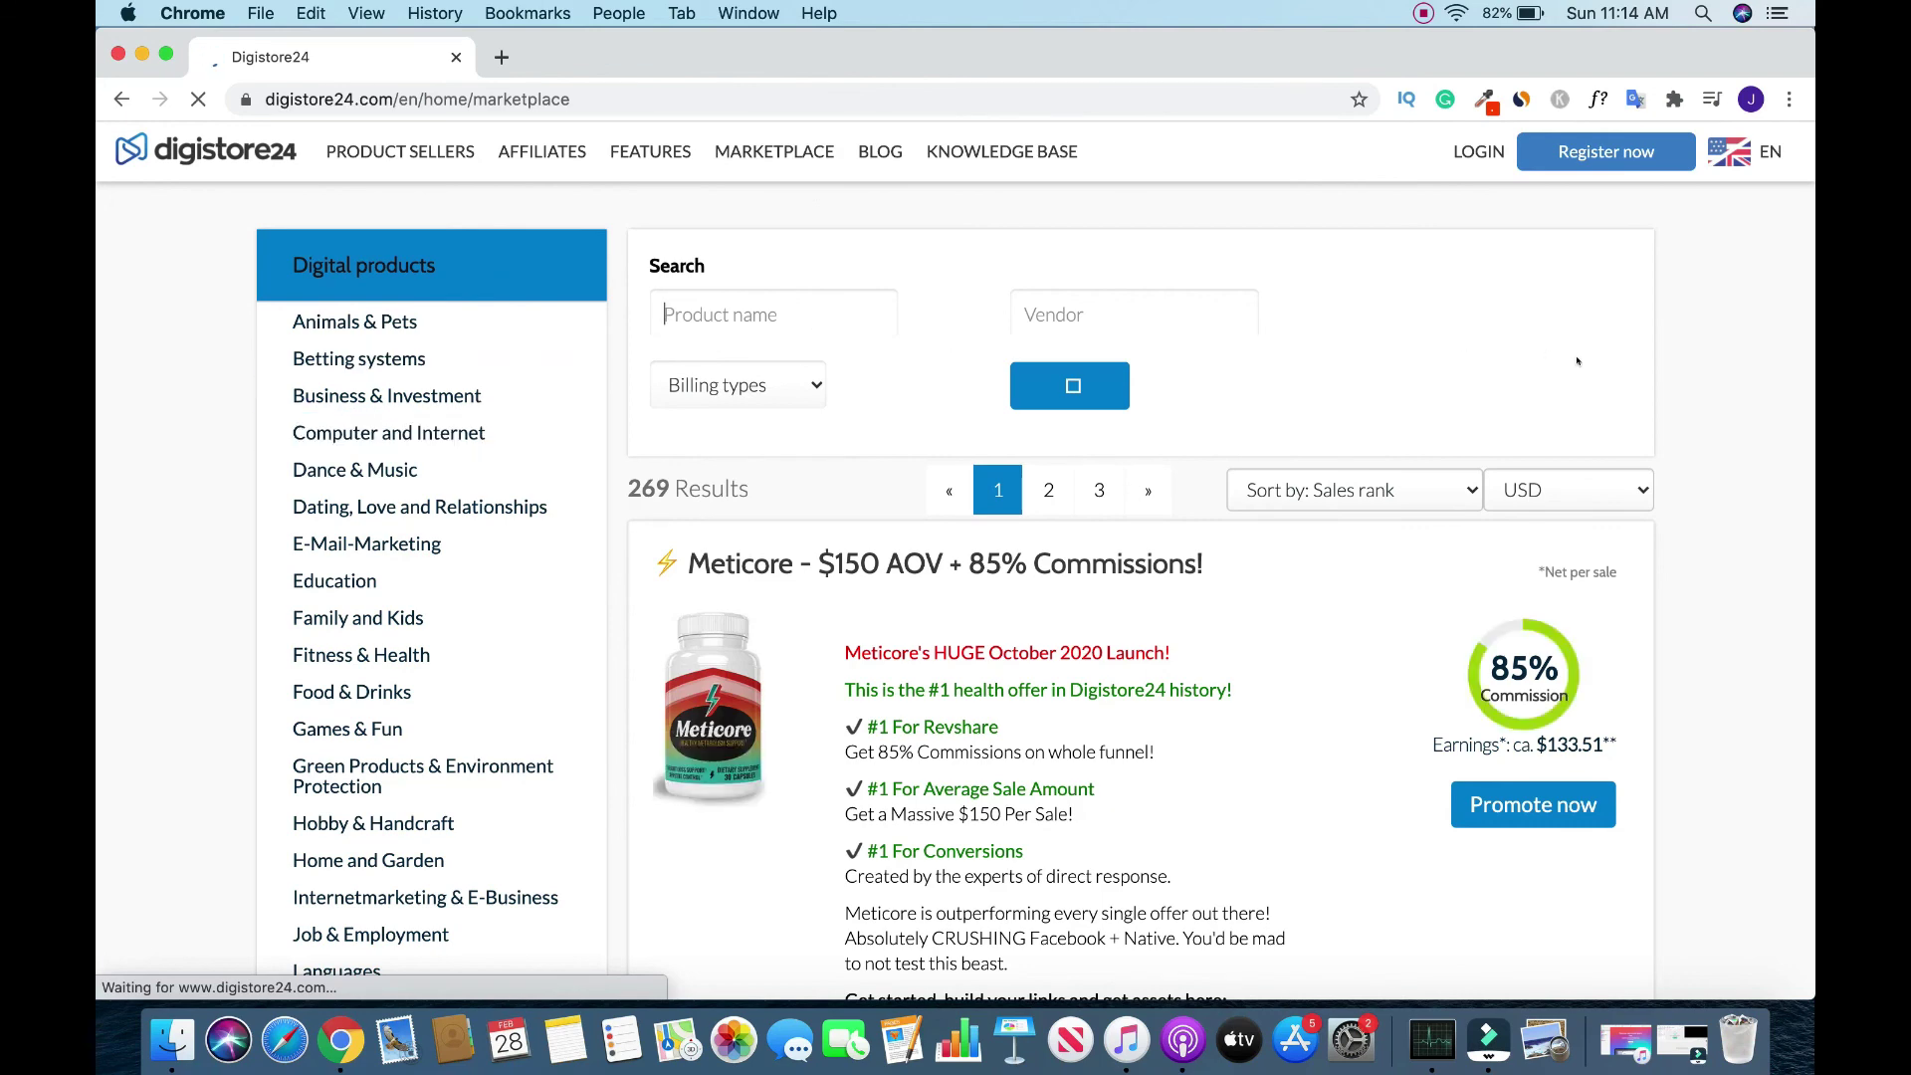
pyautogui.scroll(-1, 1771, 319)
pyautogui.scroll(-1, 1771, 318)
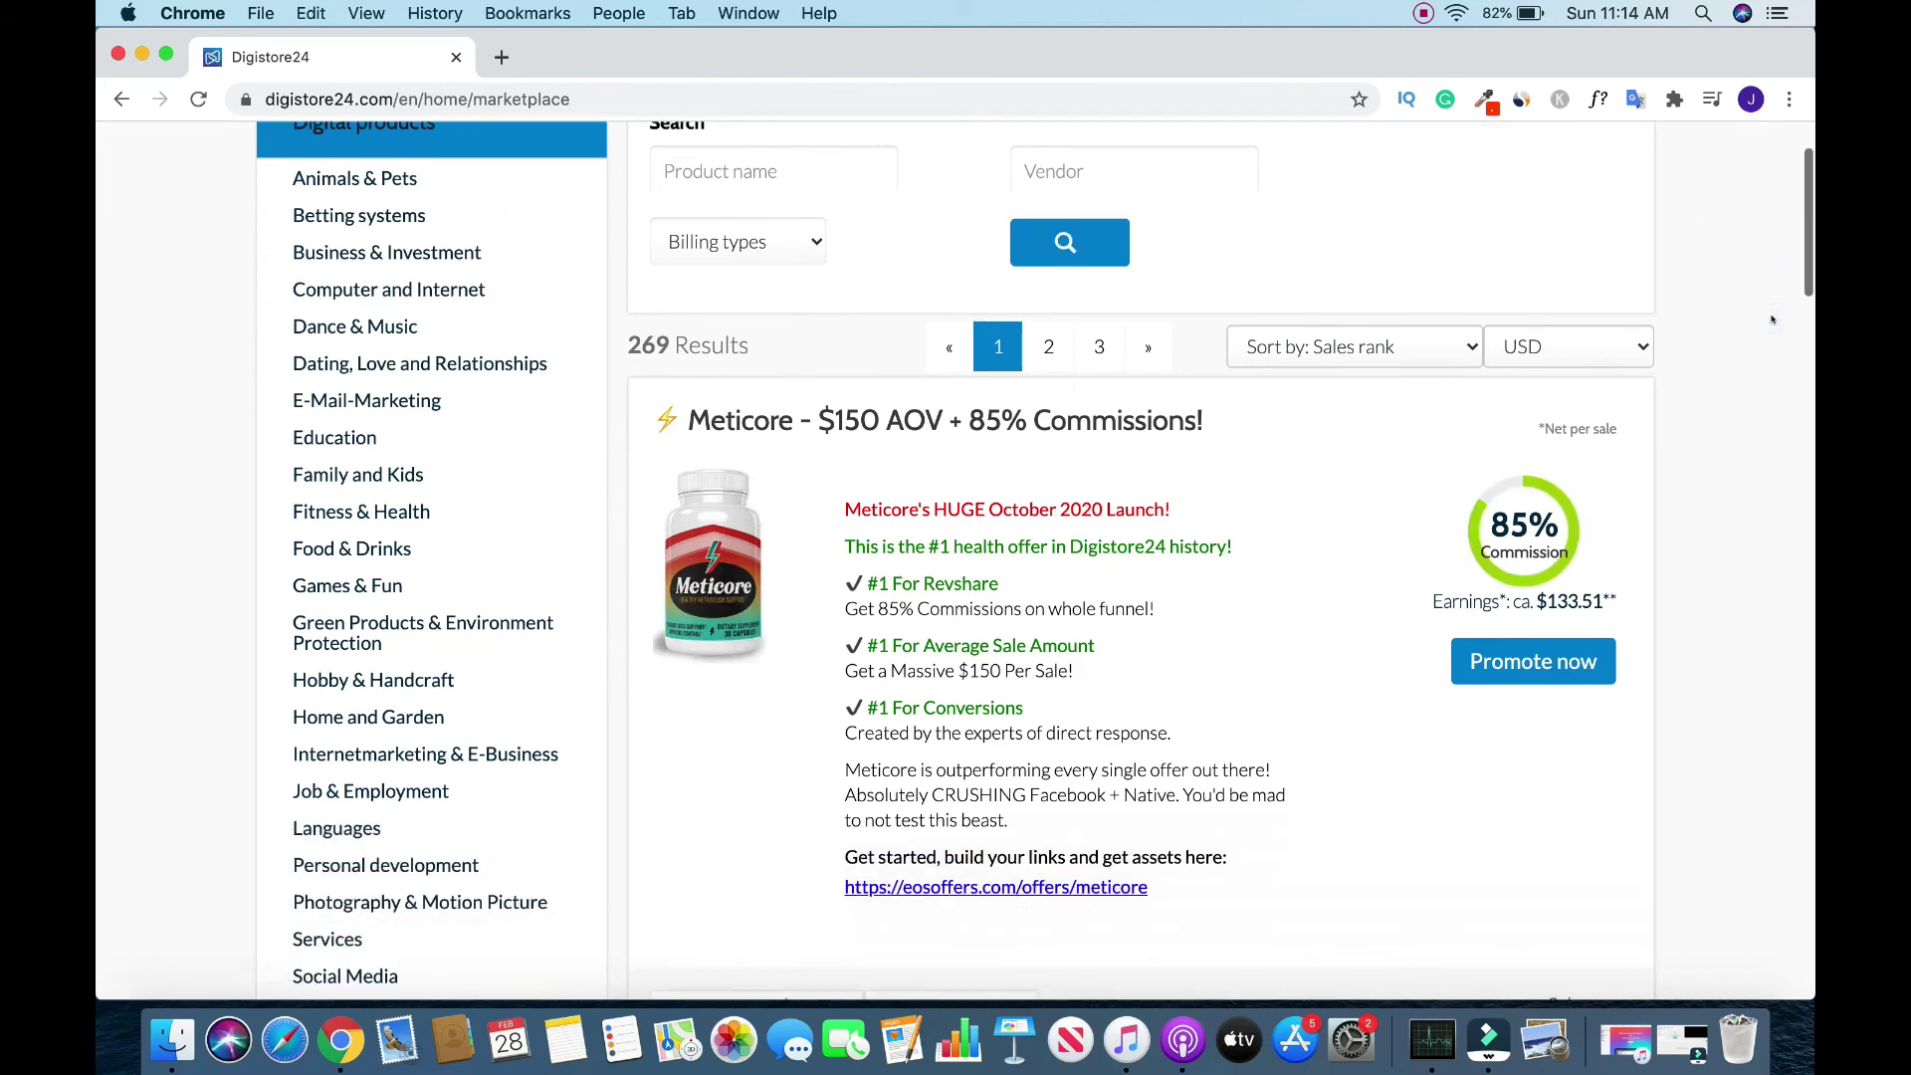
pyautogui.scroll(-2, 1771, 318)
pyautogui.scroll(-3, 1772, 318)
pyautogui.scroll(-3, 1772, 319)
pyautogui.scroll(-3, 1772, 318)
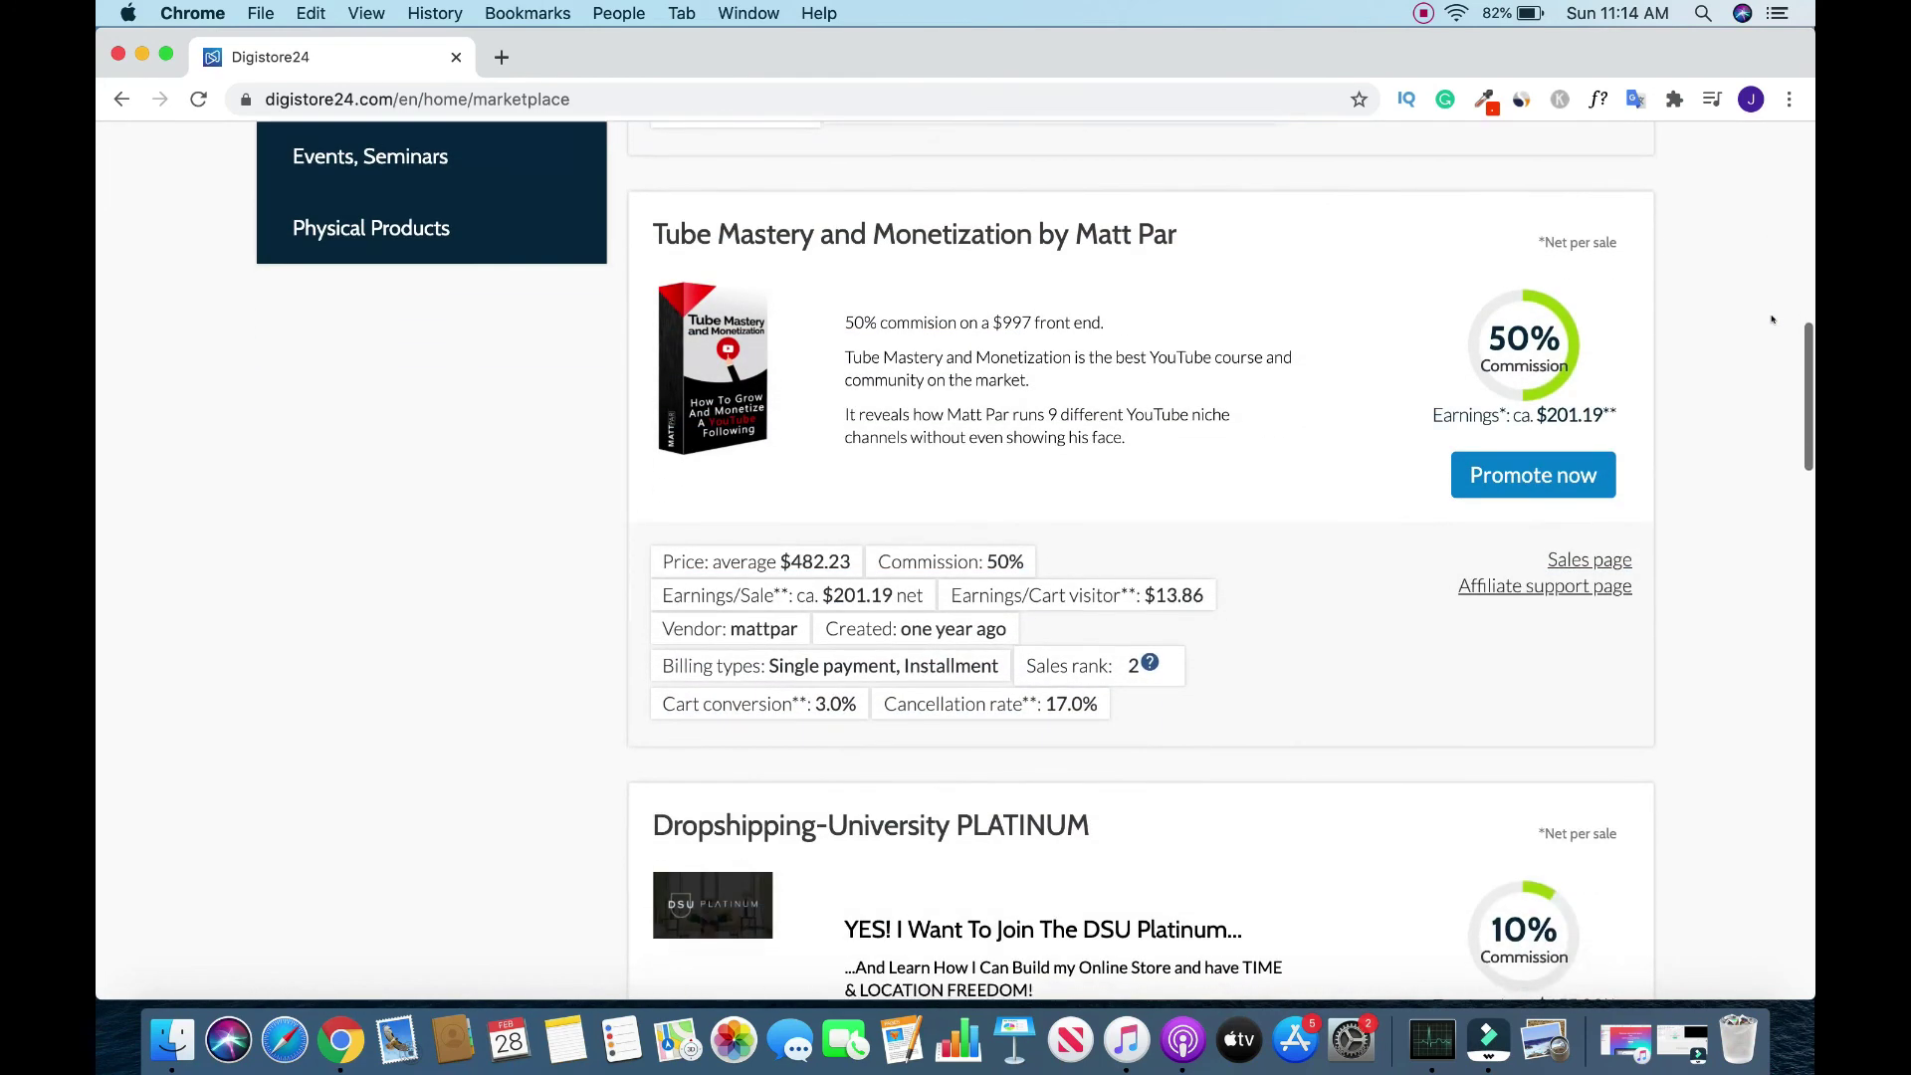
pyautogui.scroll(-1, 1772, 318)
pyautogui.scroll(1, 1773, 318)
pyautogui.scroll(1, 1772, 319)
pyautogui.scroll(3, 1773, 319)
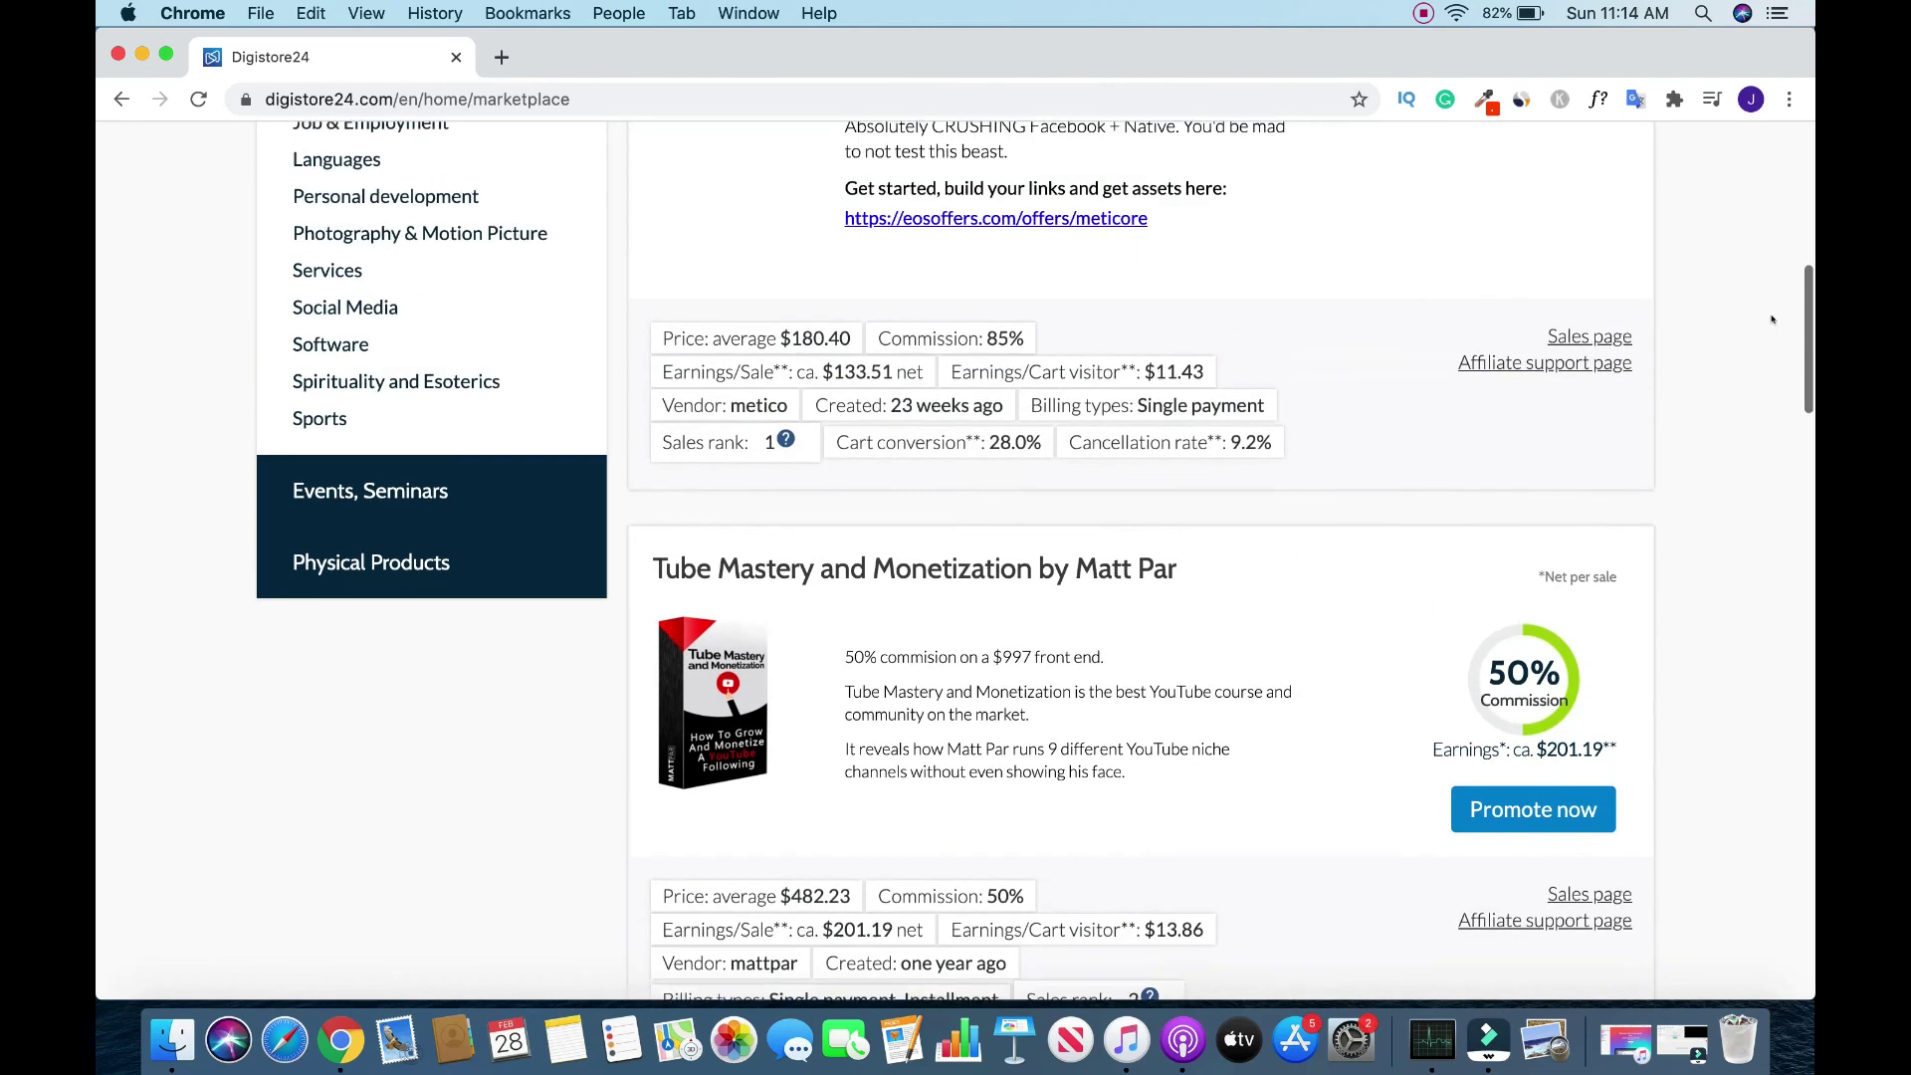
pyautogui.scroll(2, 1772, 319)
pyautogui.scroll(4, 1772, 318)
pyautogui.scroll(3, 1773, 319)
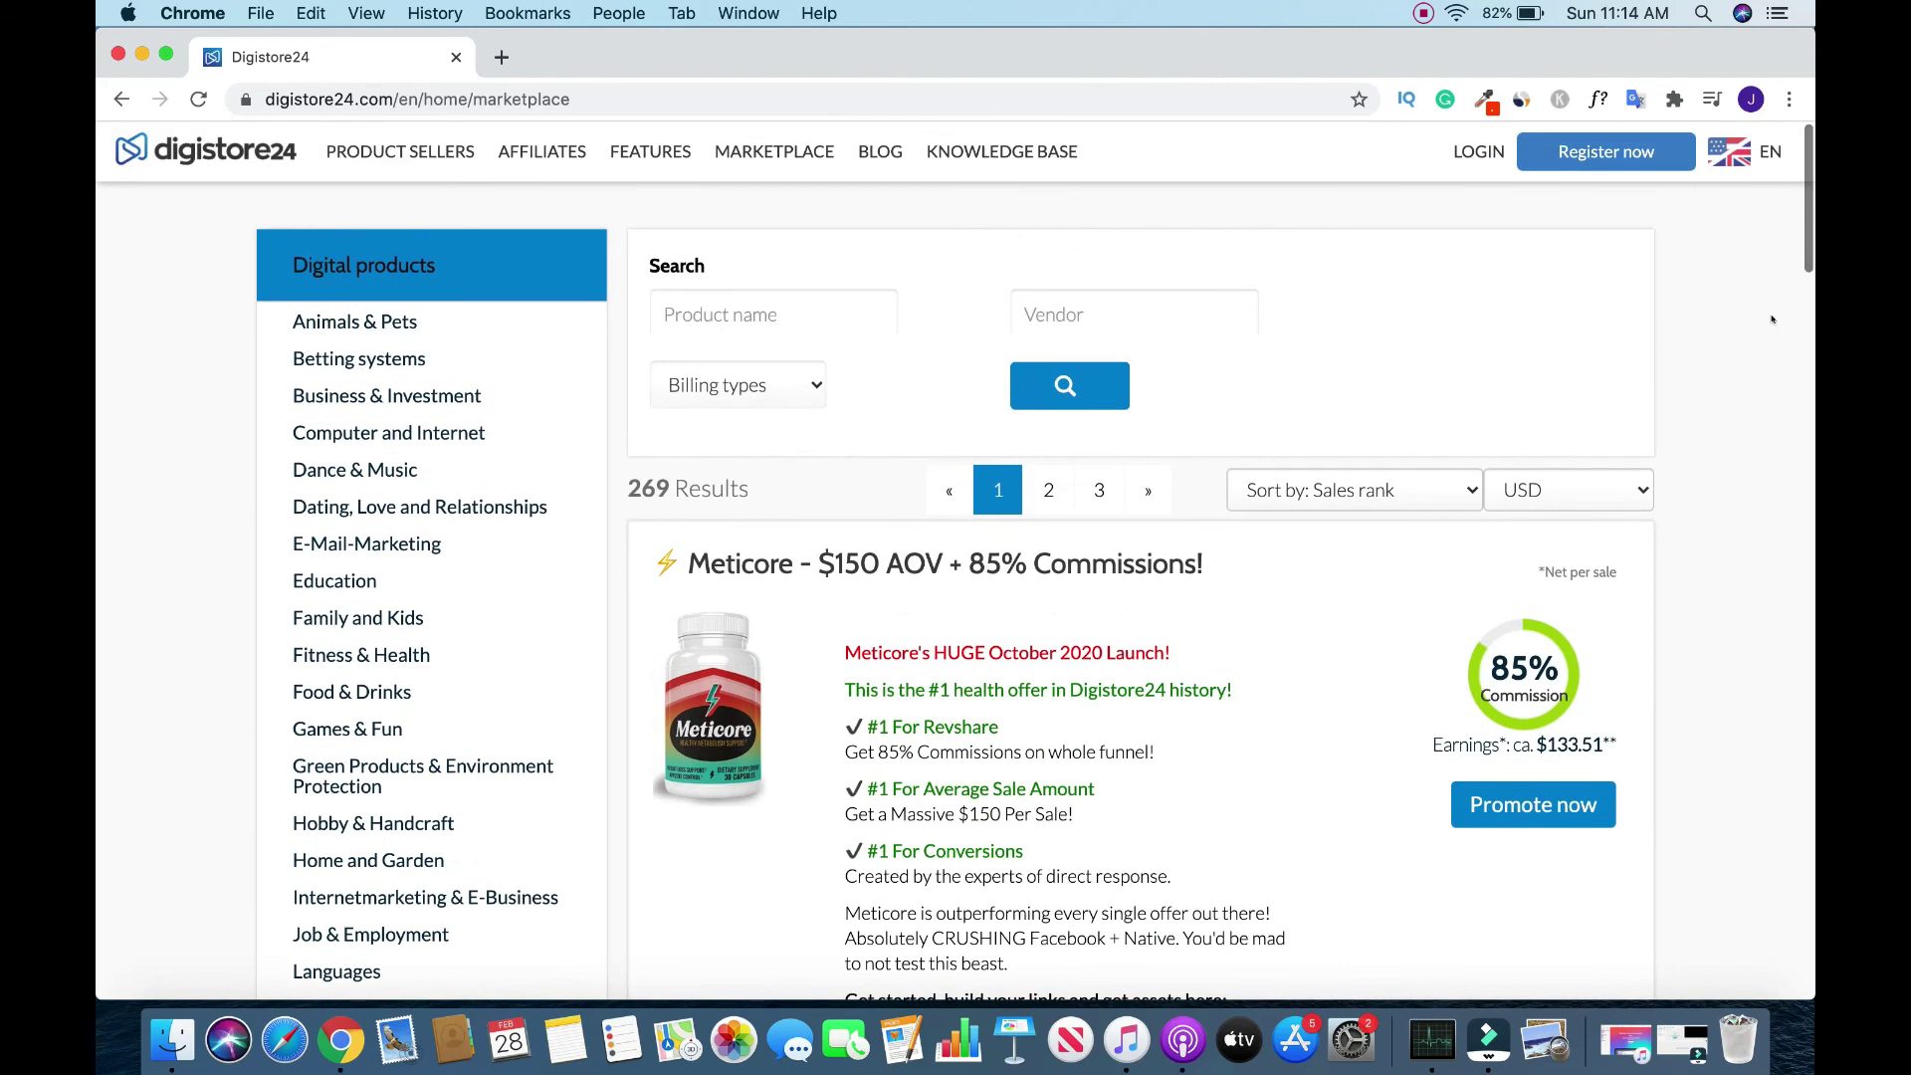
# Return from the marketplace listings to the Digistore24 home page
pyautogui.click(119, 101)
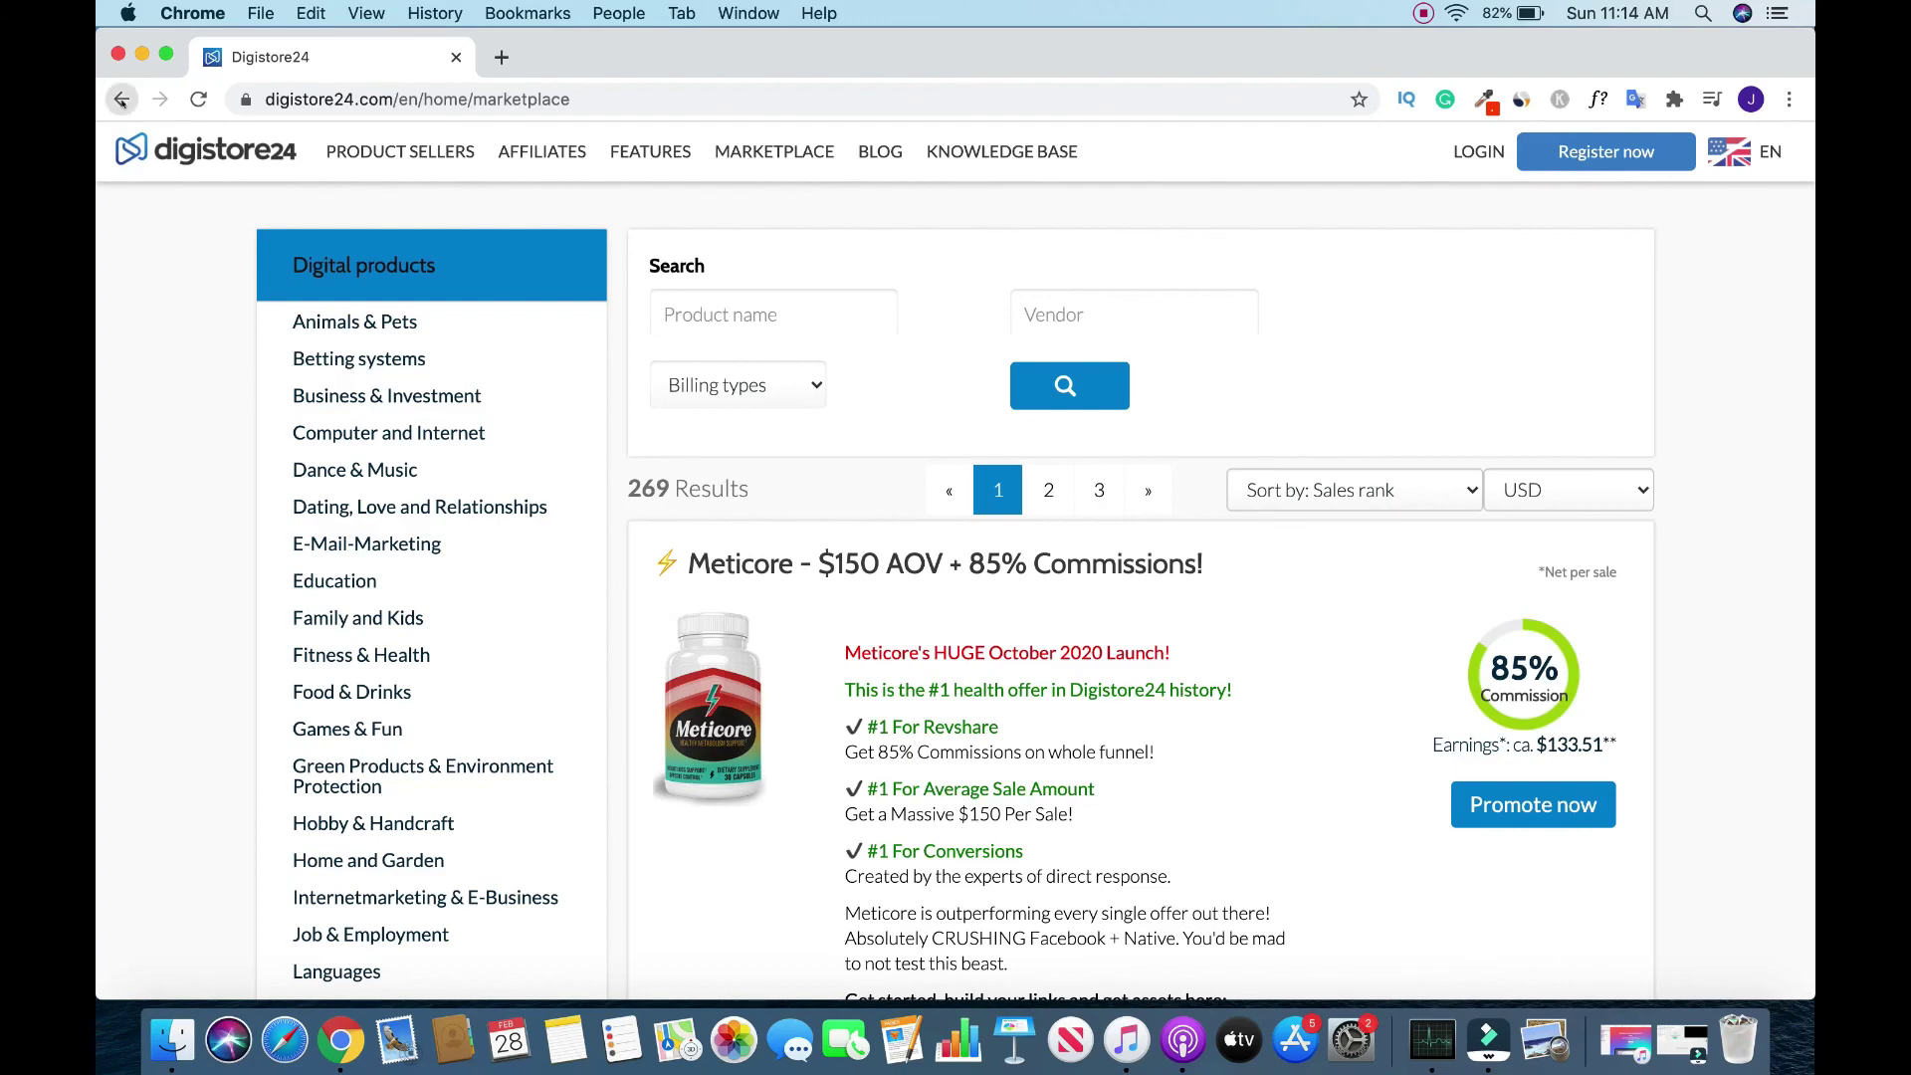